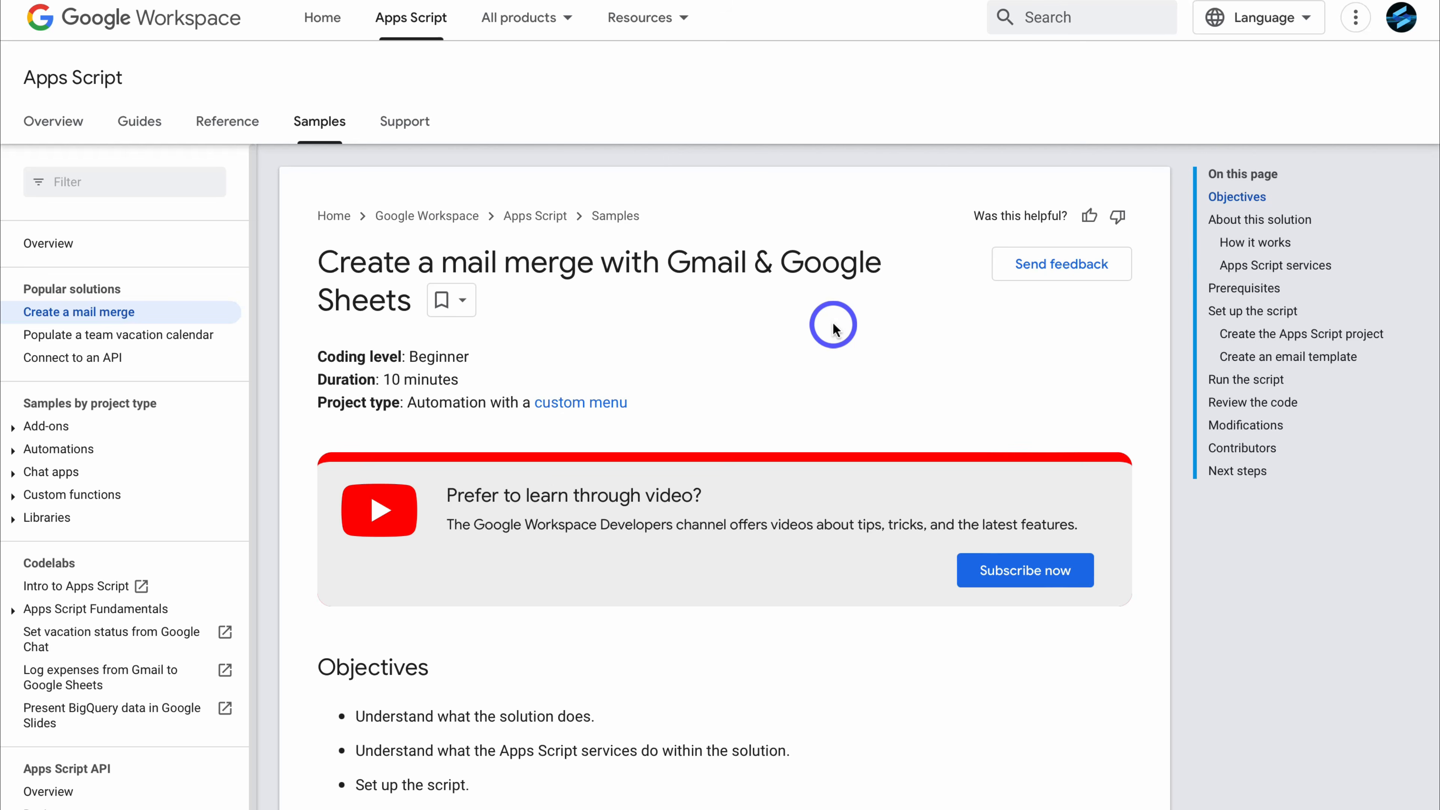
Step: Make a copy of the Gmail/Sheets Mail Merge sample spreadsheet linked in the guide's script setup section
{"action": "scroll", "coordinate": [833, 329], "scroll_direction": "down", "scroll_amount": 15}
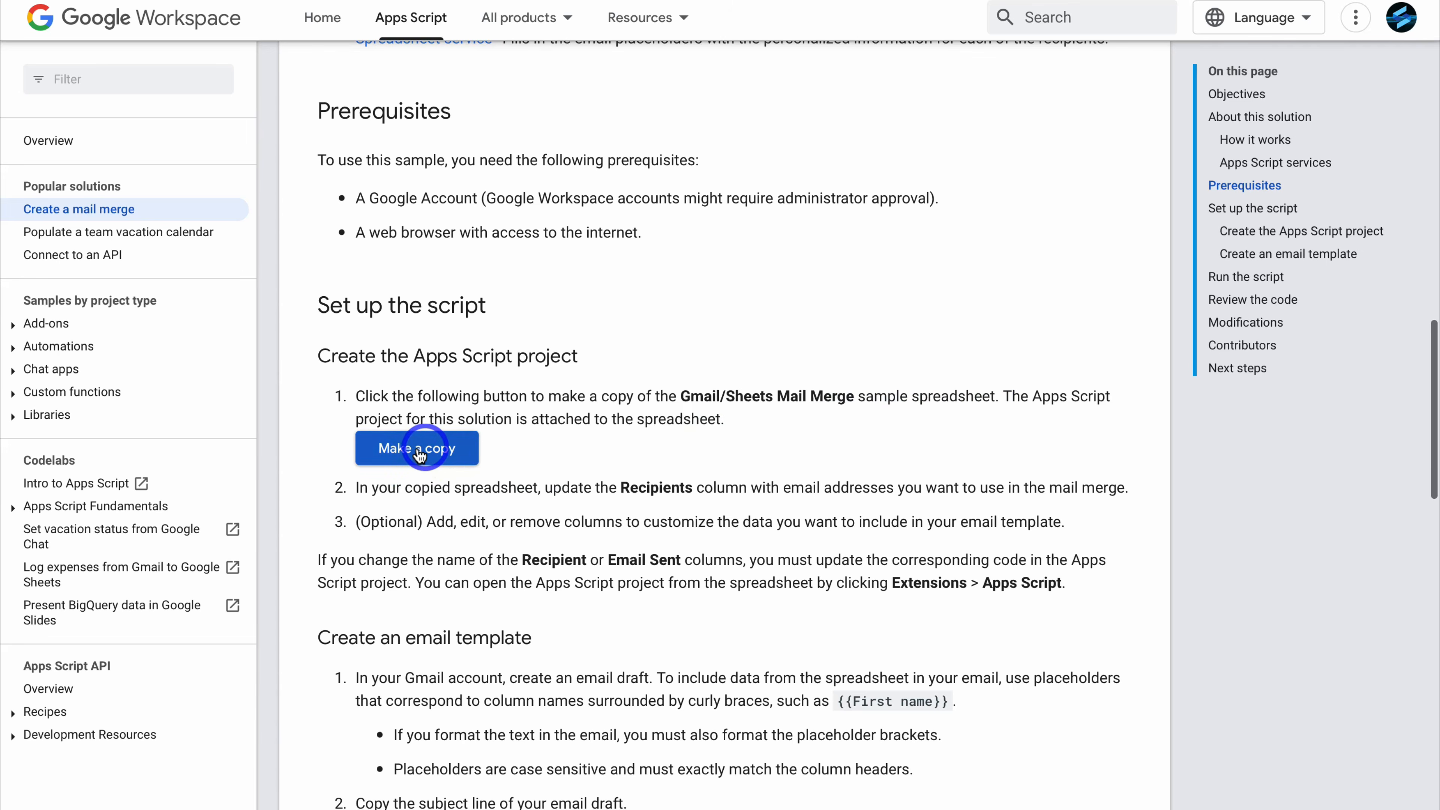
{"action": "left_click", "coordinate": [432, 454]}
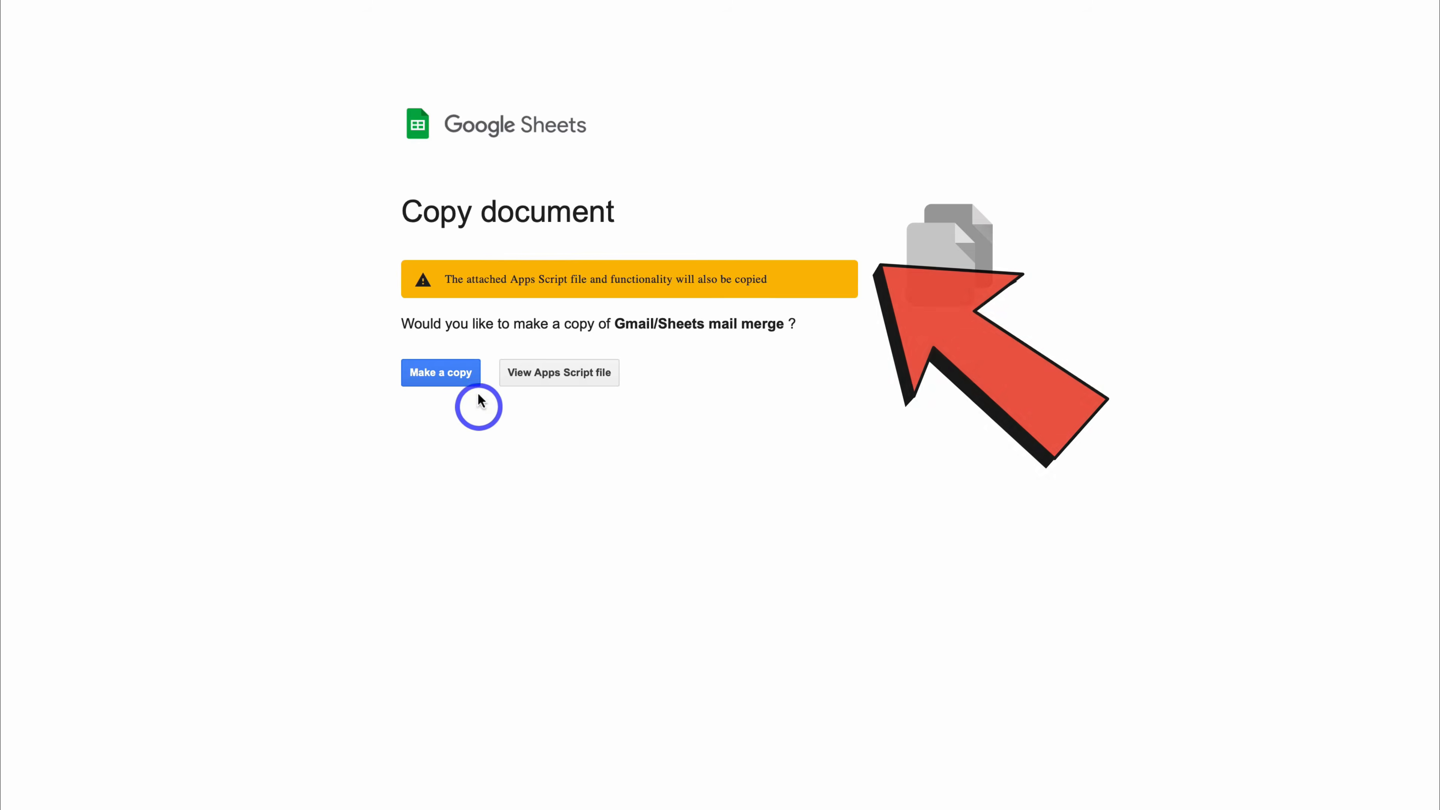
{"action": "left_click", "coordinate": [445, 379]}
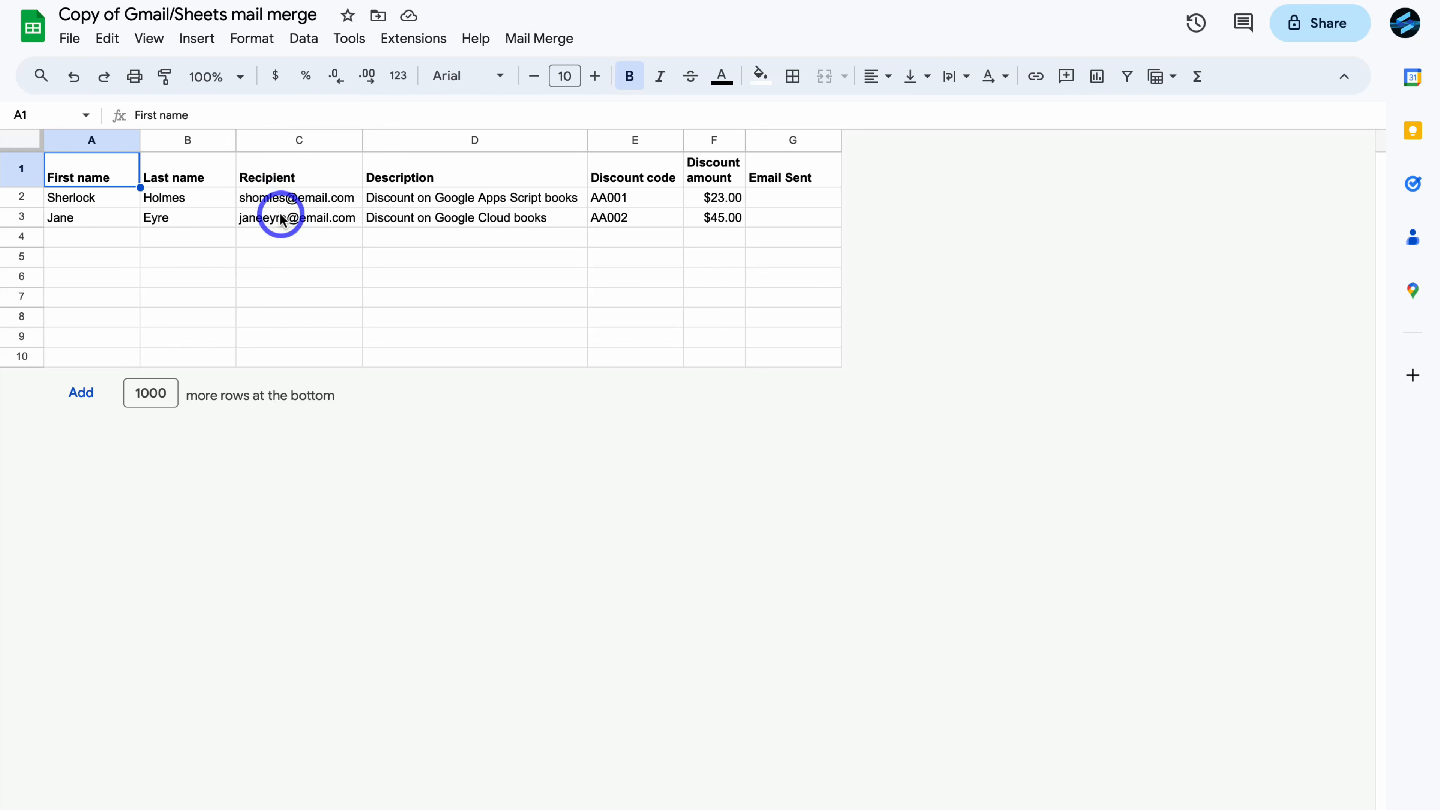
Step: Shade the Email Sent cells G1:G10 and the Recipient cells C1:C10 with a pale yellow fill
{"action": "mouse_move", "coordinate": [281, 219]}
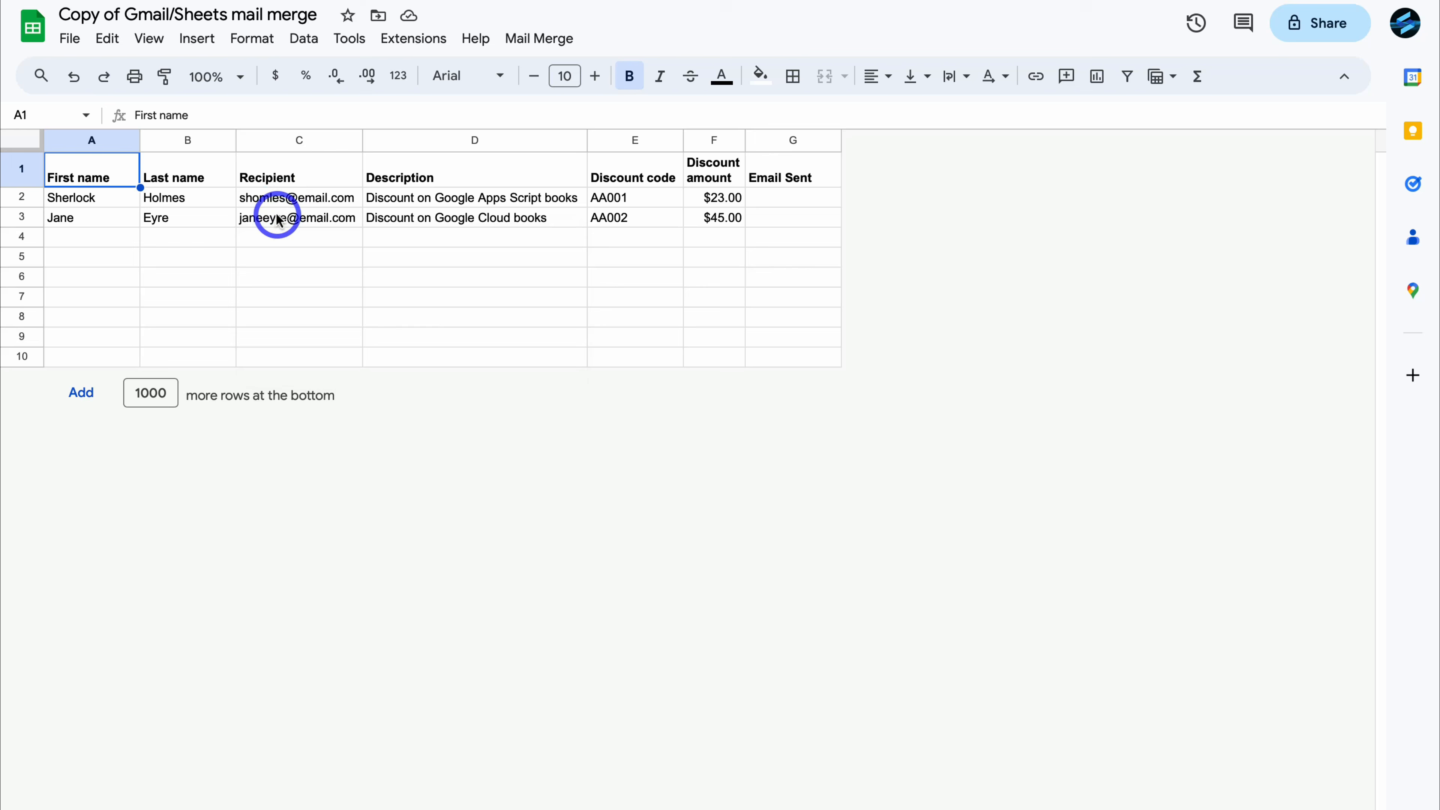
{"action": "left_click_drag", "start_coordinate": [411, 181], "coordinate": [706, 171]}
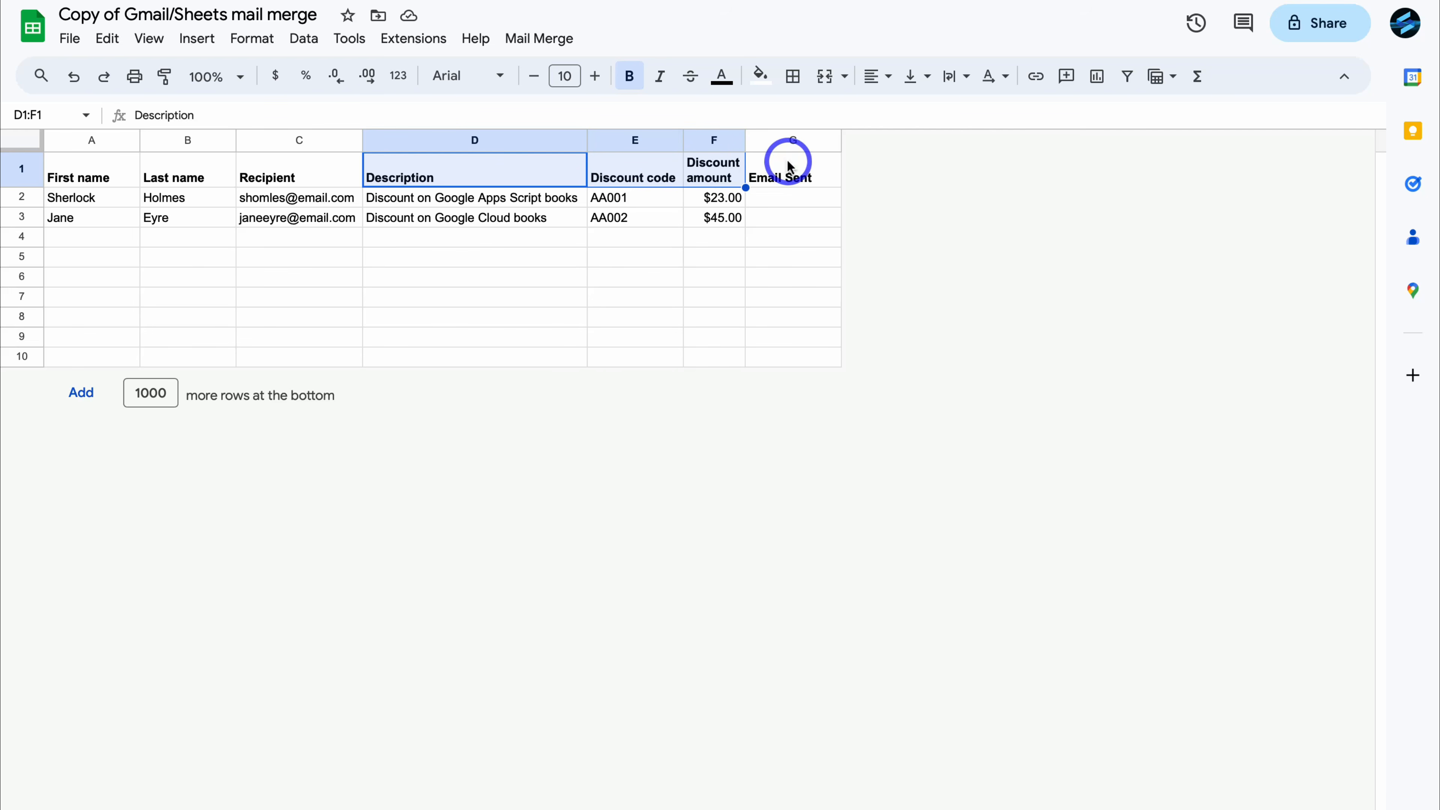
{"action": "left_click_drag", "start_coordinate": [787, 165], "coordinate": [820, 360]}
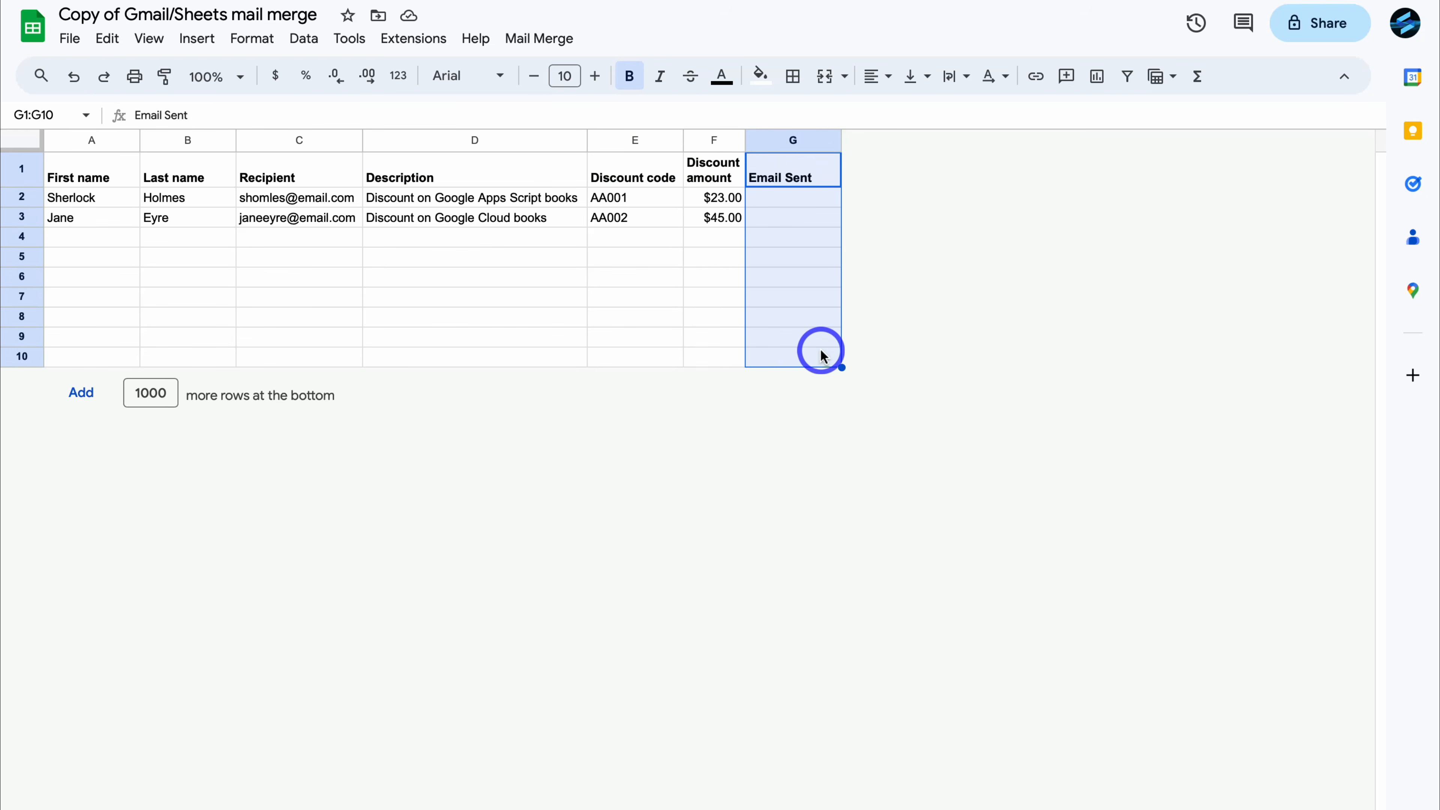
{"action": "left_click", "coordinate": [760, 75]}
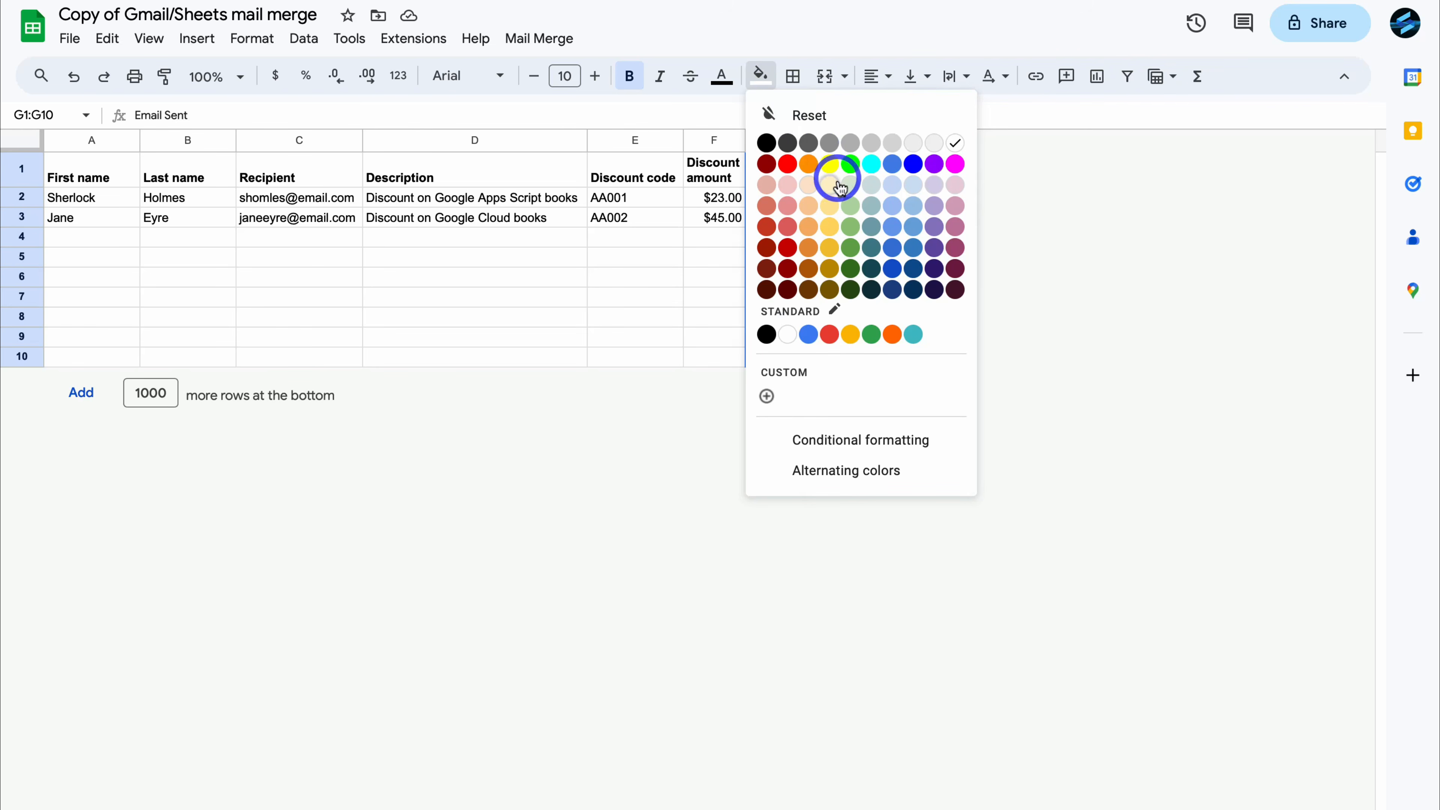
{"action": "left_click", "coordinate": [831, 186]}
{"action": "left_click_drag", "start_coordinate": [315, 162], "coordinate": [326, 356]}
{"action": "left_click", "coordinate": [757, 75]}
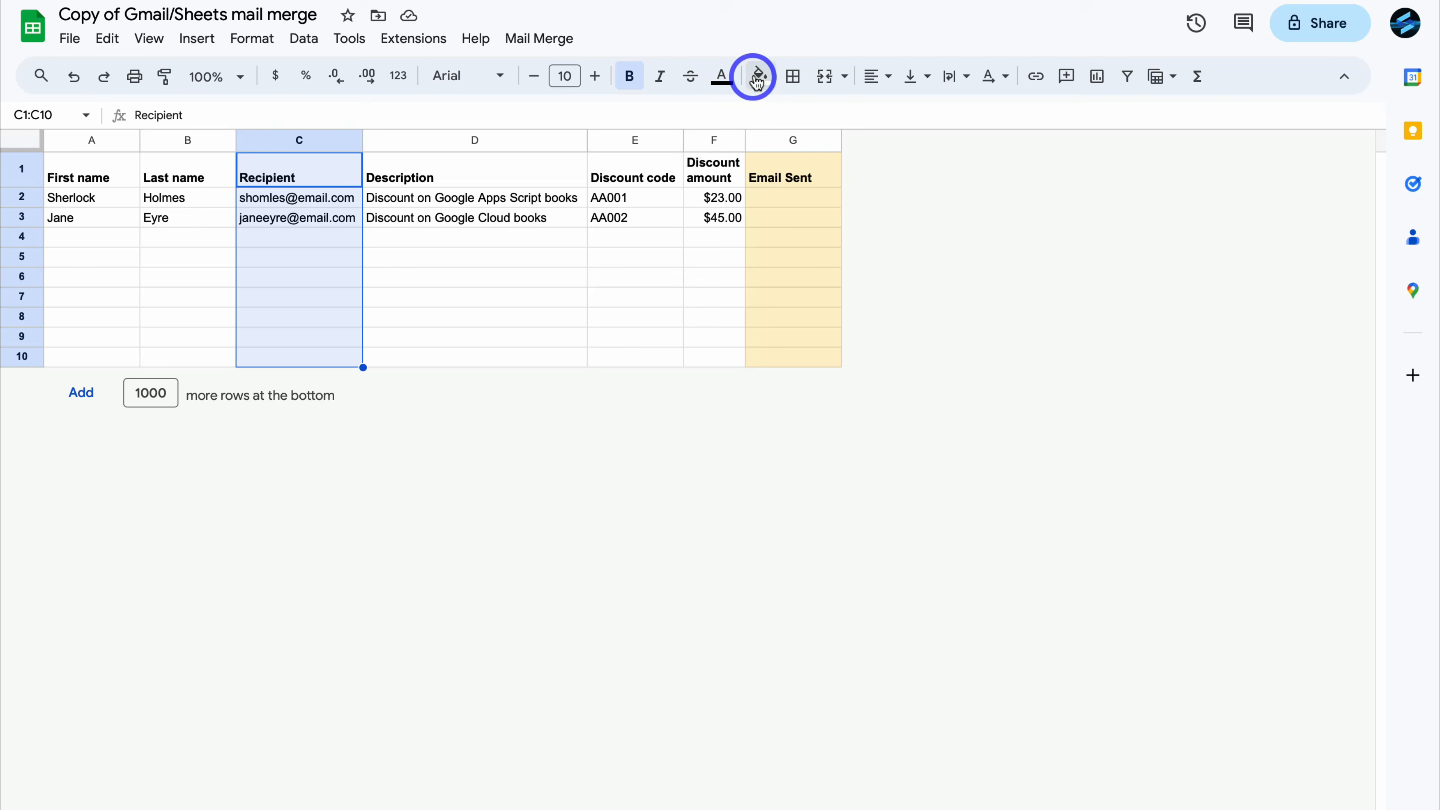
{"action": "left_click", "coordinate": [830, 185]}
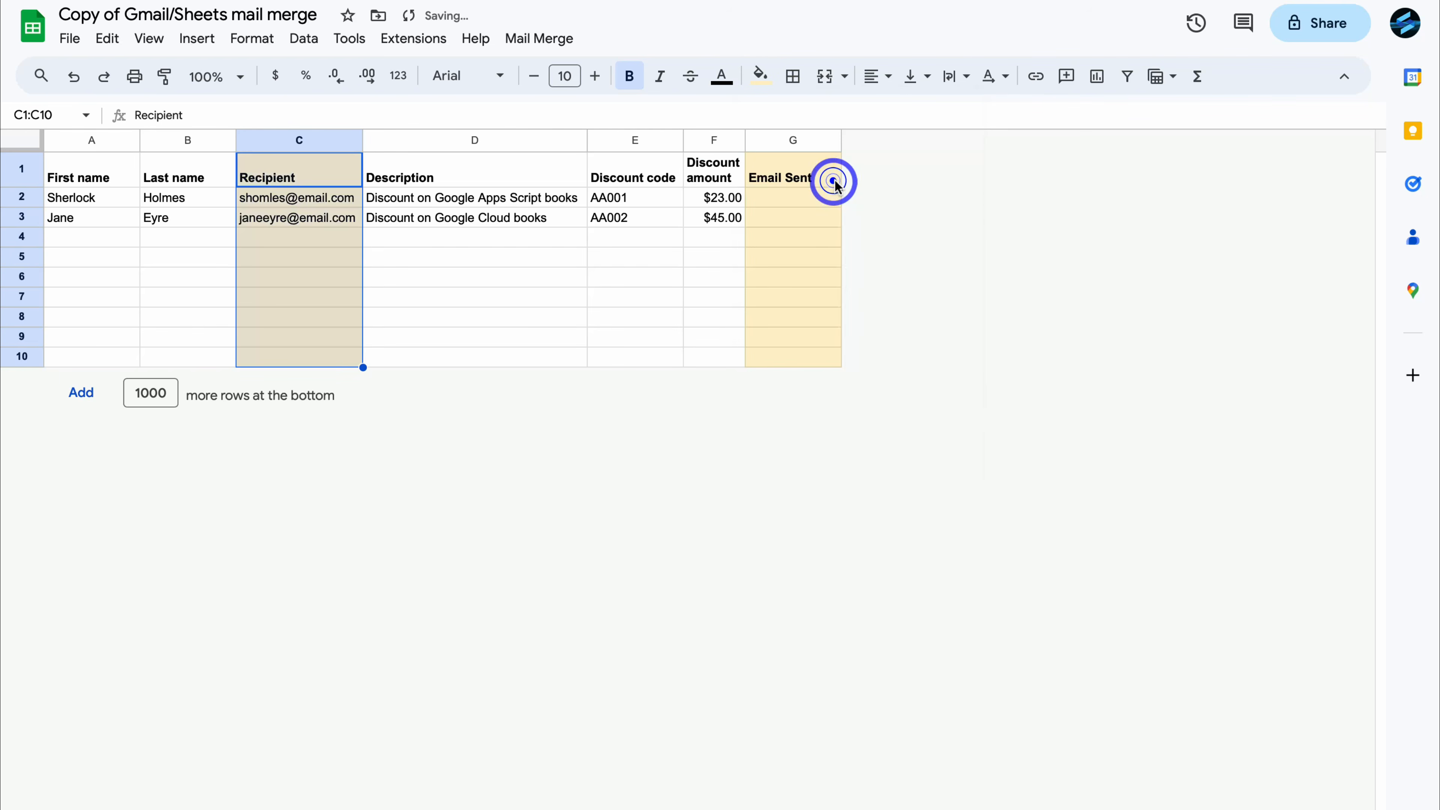
{"action": "left_click", "coordinate": [935, 198]}
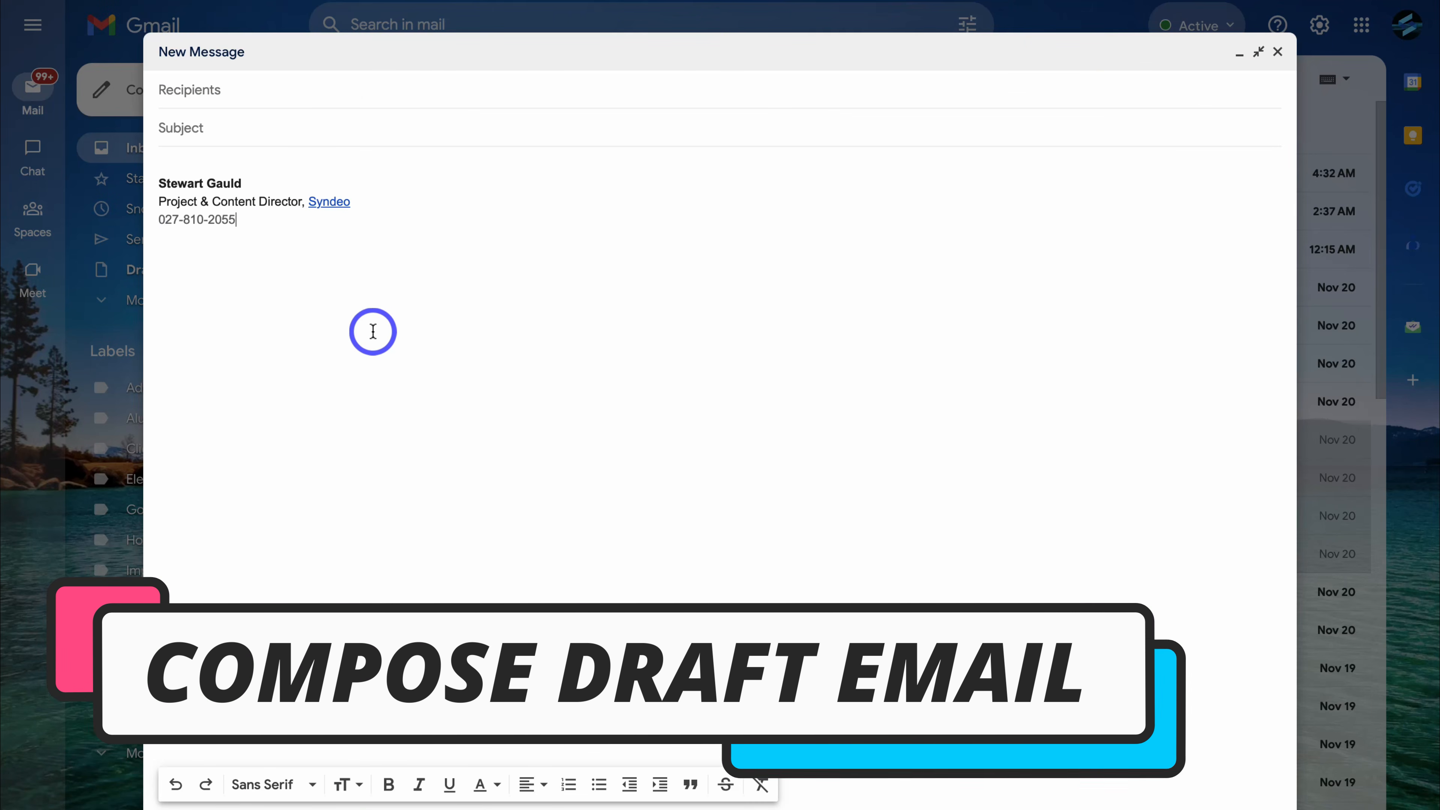
Step: Address the new Gmail draft to the placeholder {{Recipient}}, using the header copied from cell C1 of the mail merge spreadsheet
{"action": "left_click", "coordinate": [228, 90]}
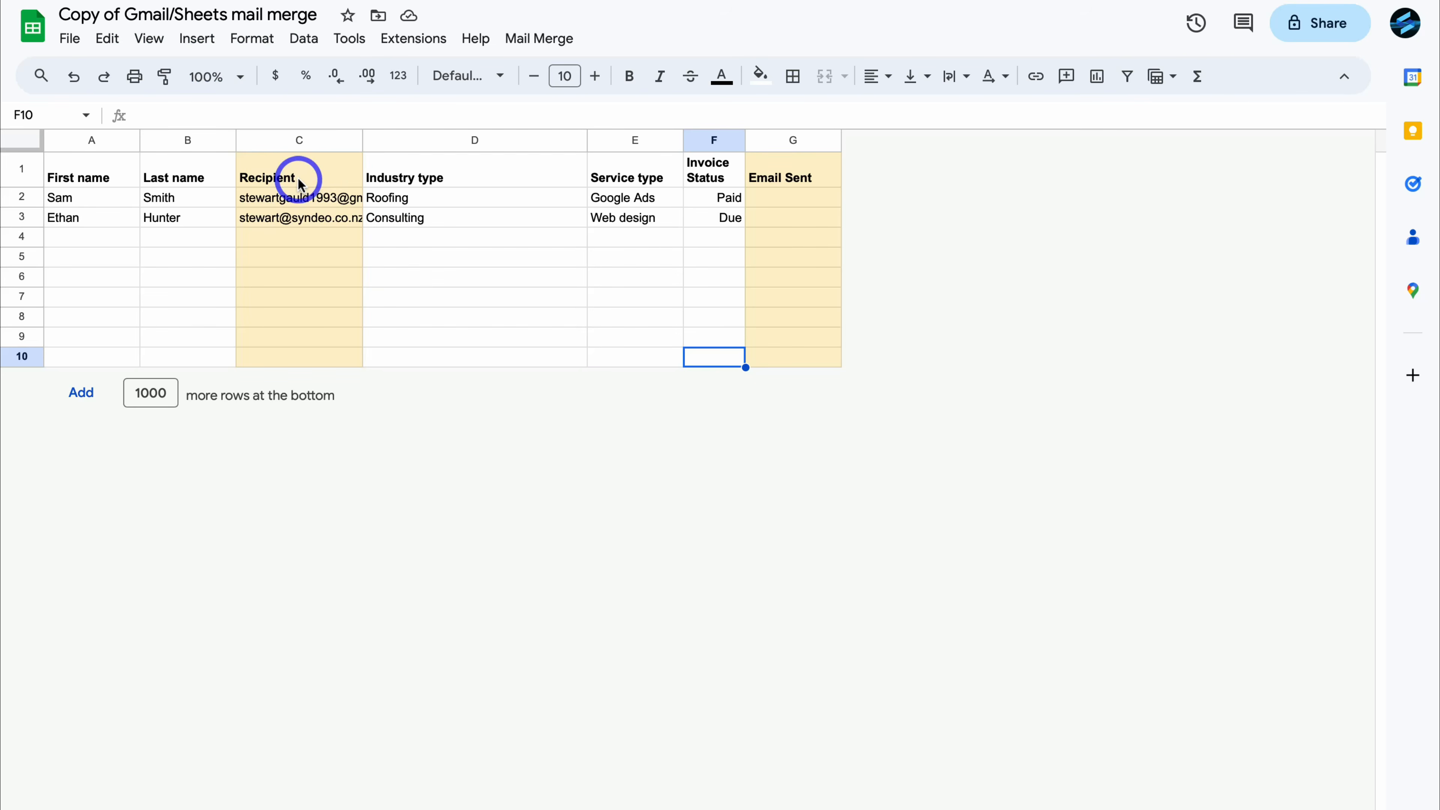
{"action": "left_click", "coordinate": [298, 179]}
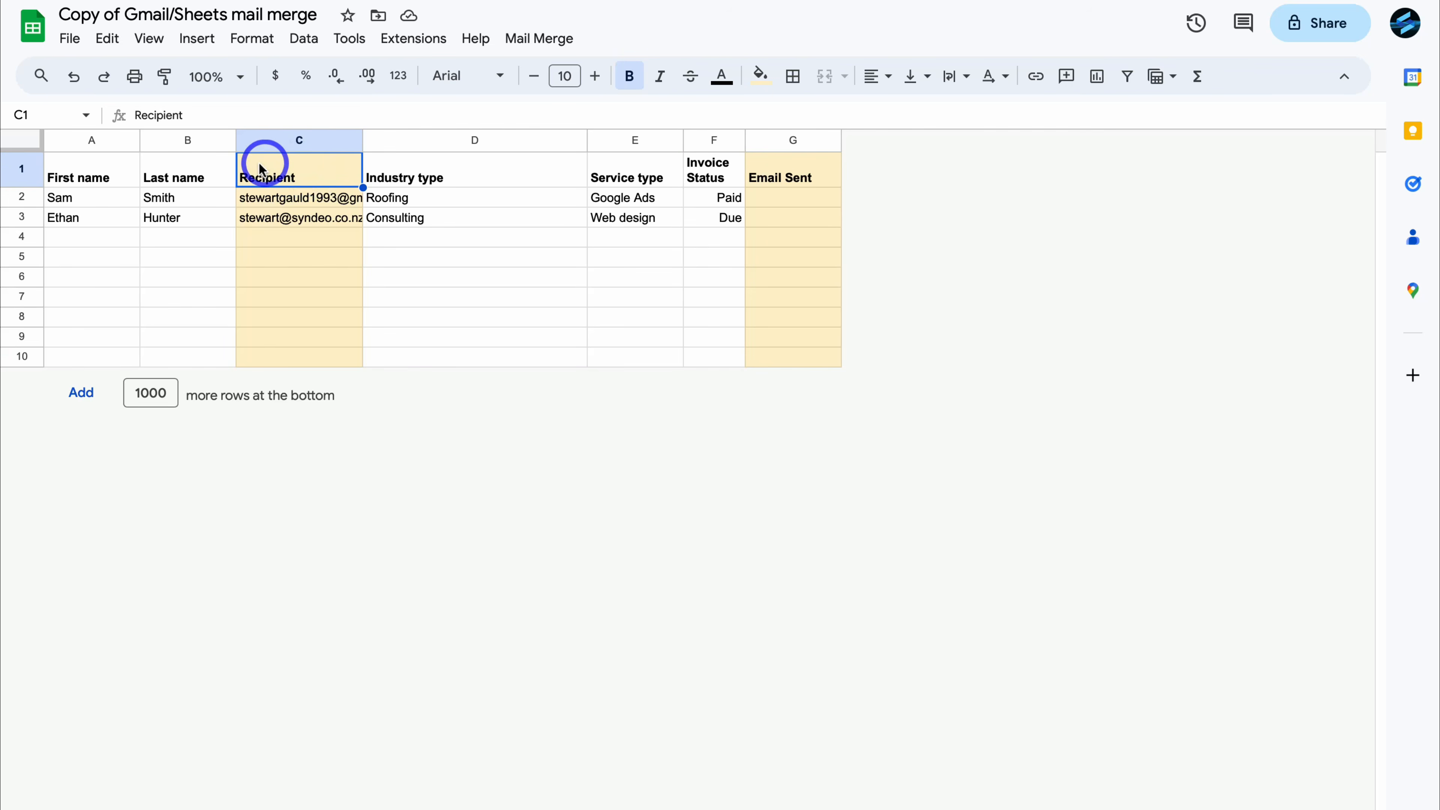
{"action": "right_click", "coordinate": [316, 180]}
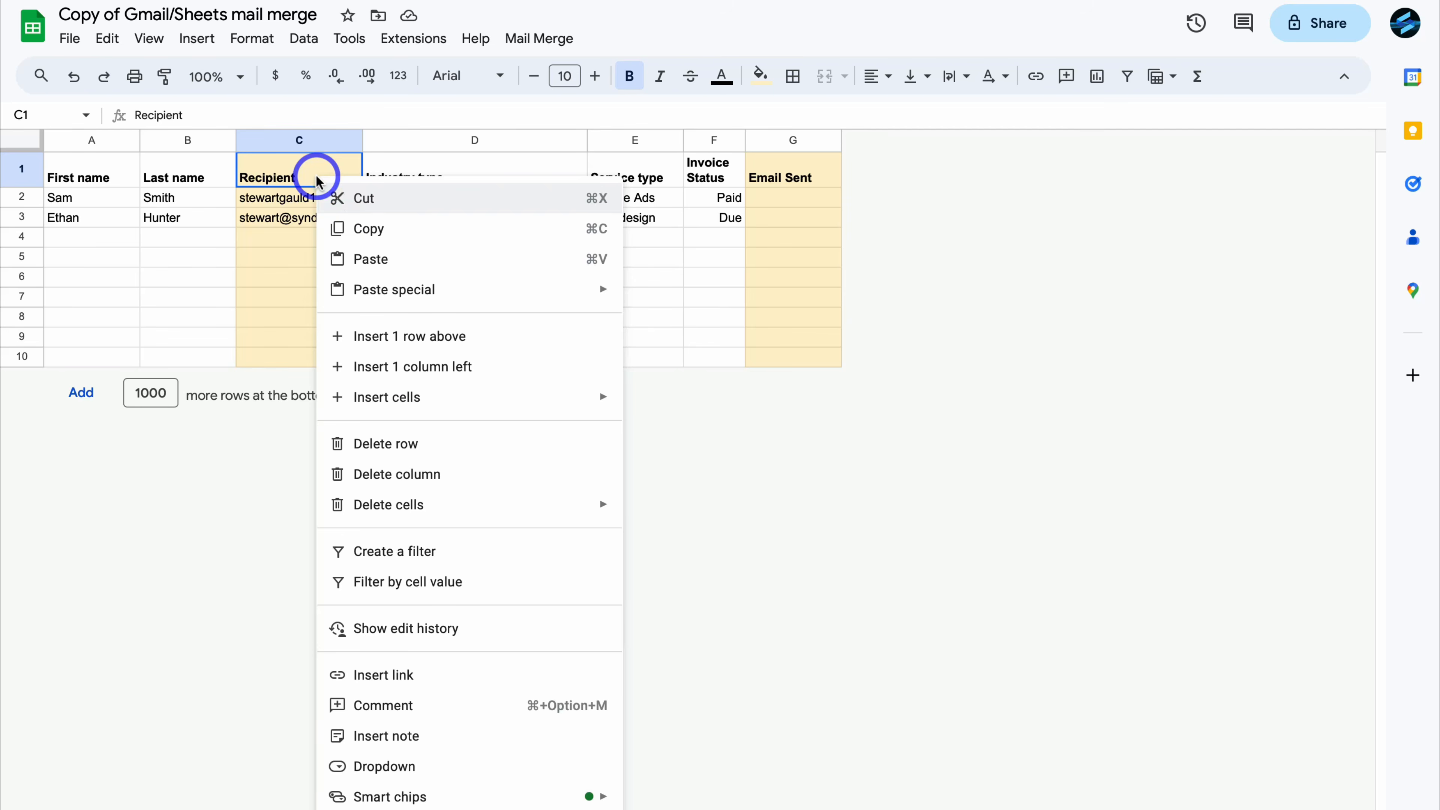
{"action": "left_click", "coordinate": [366, 228]}
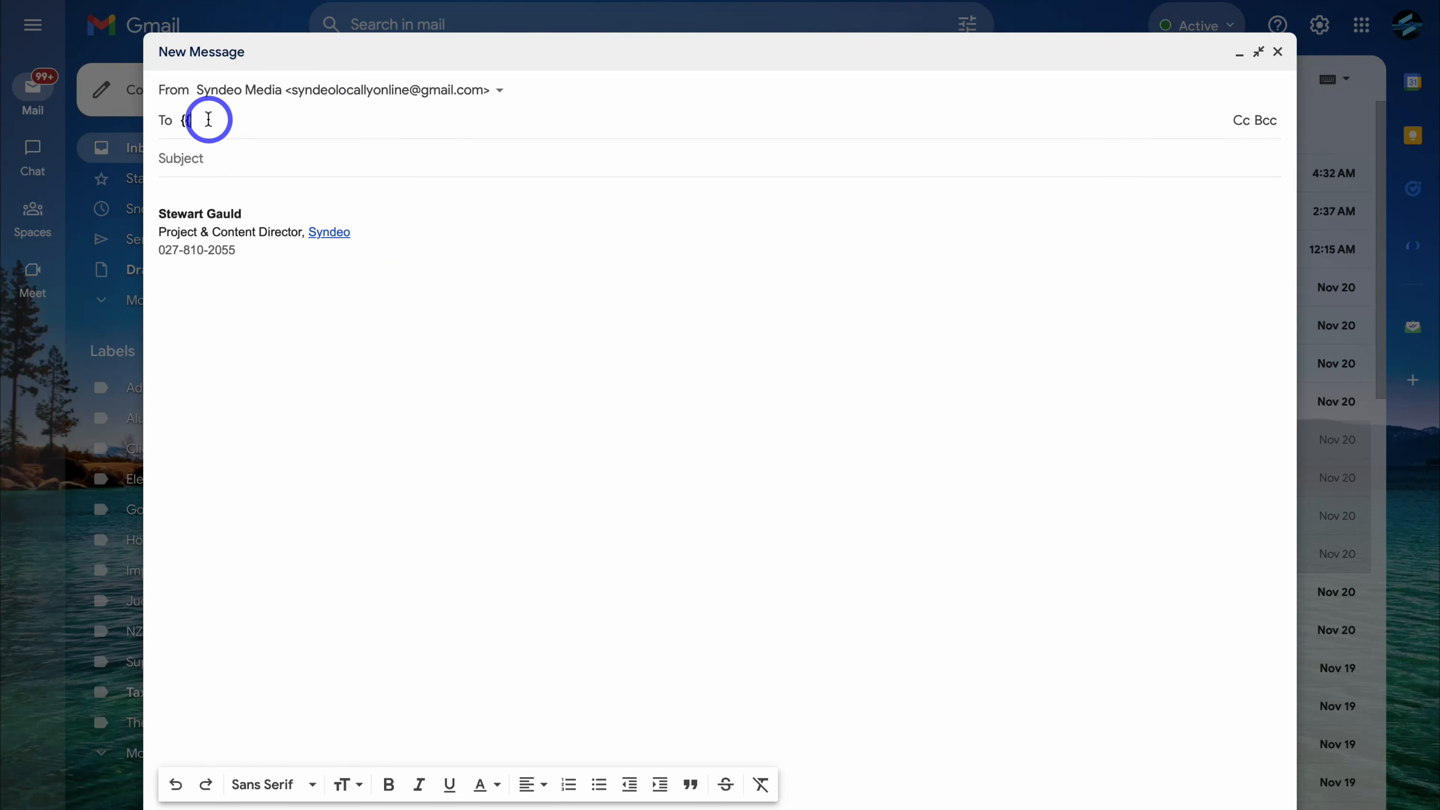
{"action": "key", "text": "ctrl+v"}
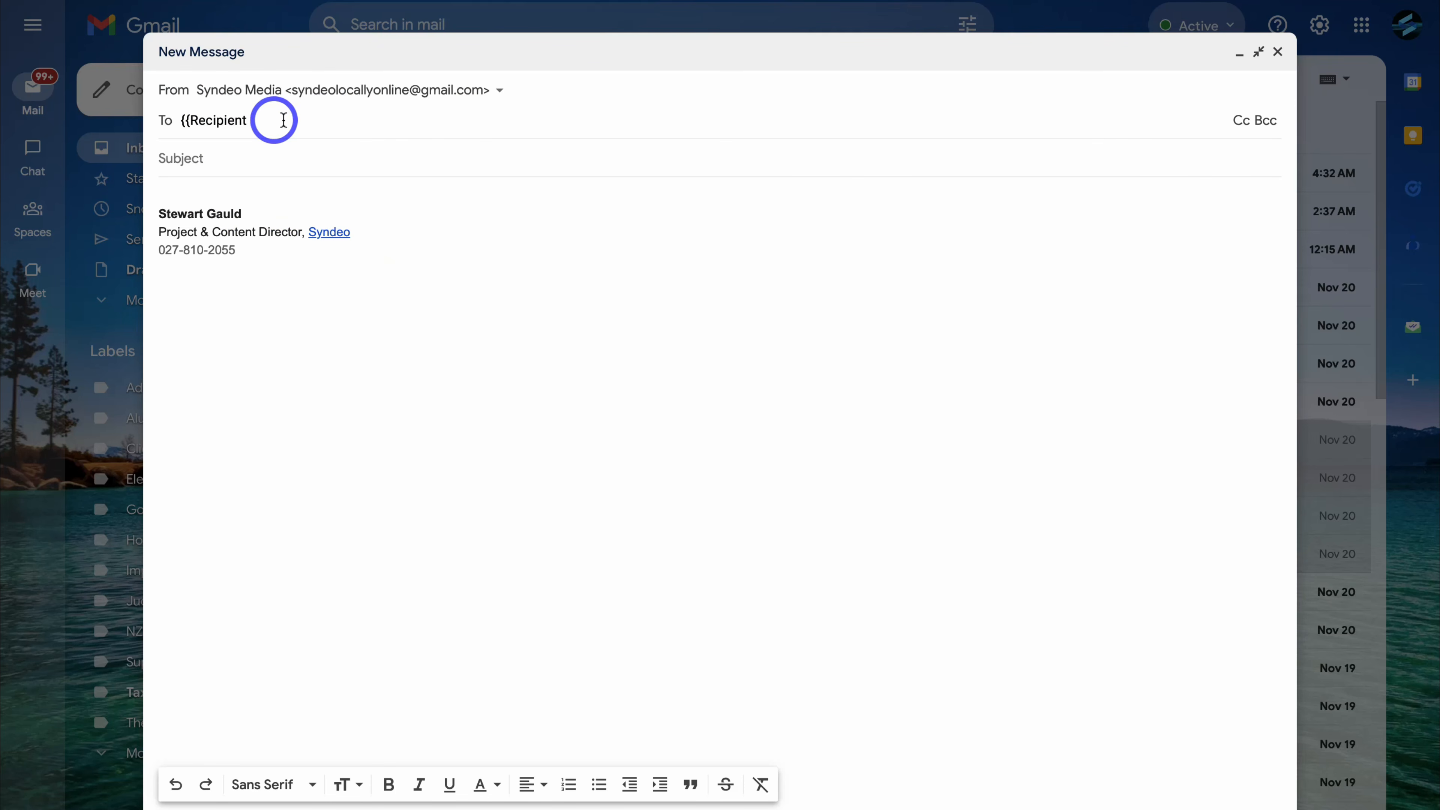
{"action": "type", "text": "}}"}
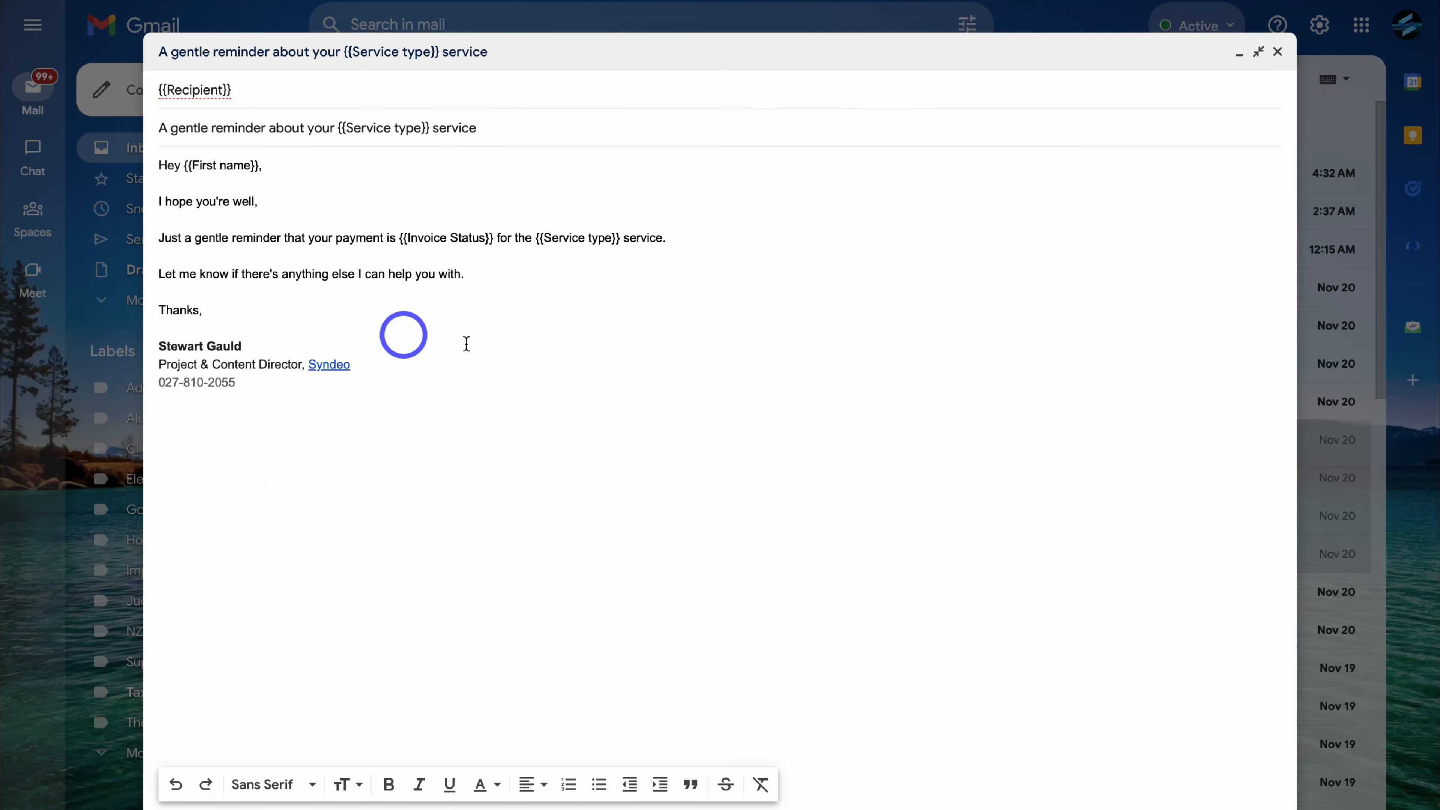
Step: Copy the draft's complete subject line, "A gentle reminder about your {{Service type}} service"
{"action": "left_click", "coordinate": [493, 339]}
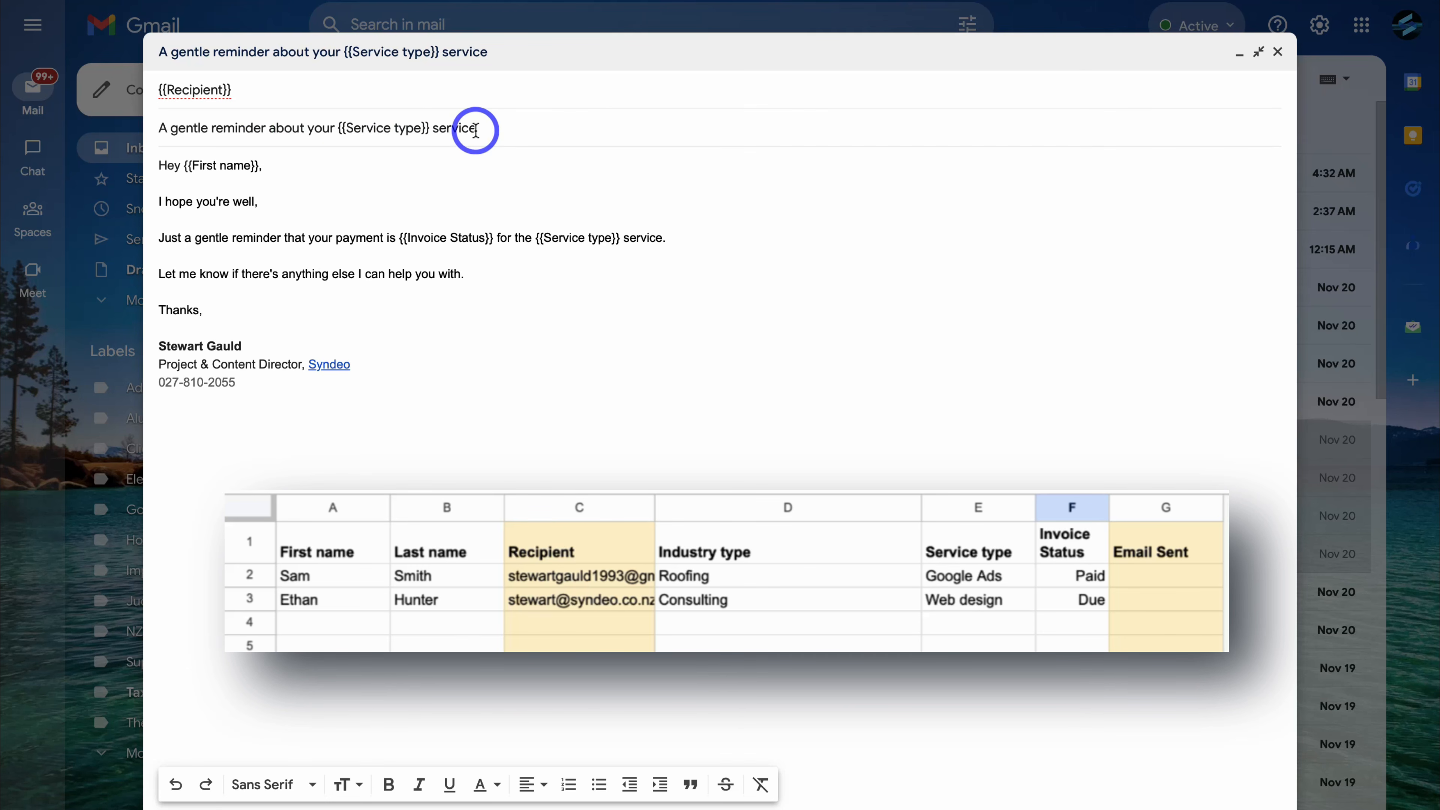
{"action": "left_click_drag", "start_coordinate": [420, 129], "coordinate": [349, 130]}
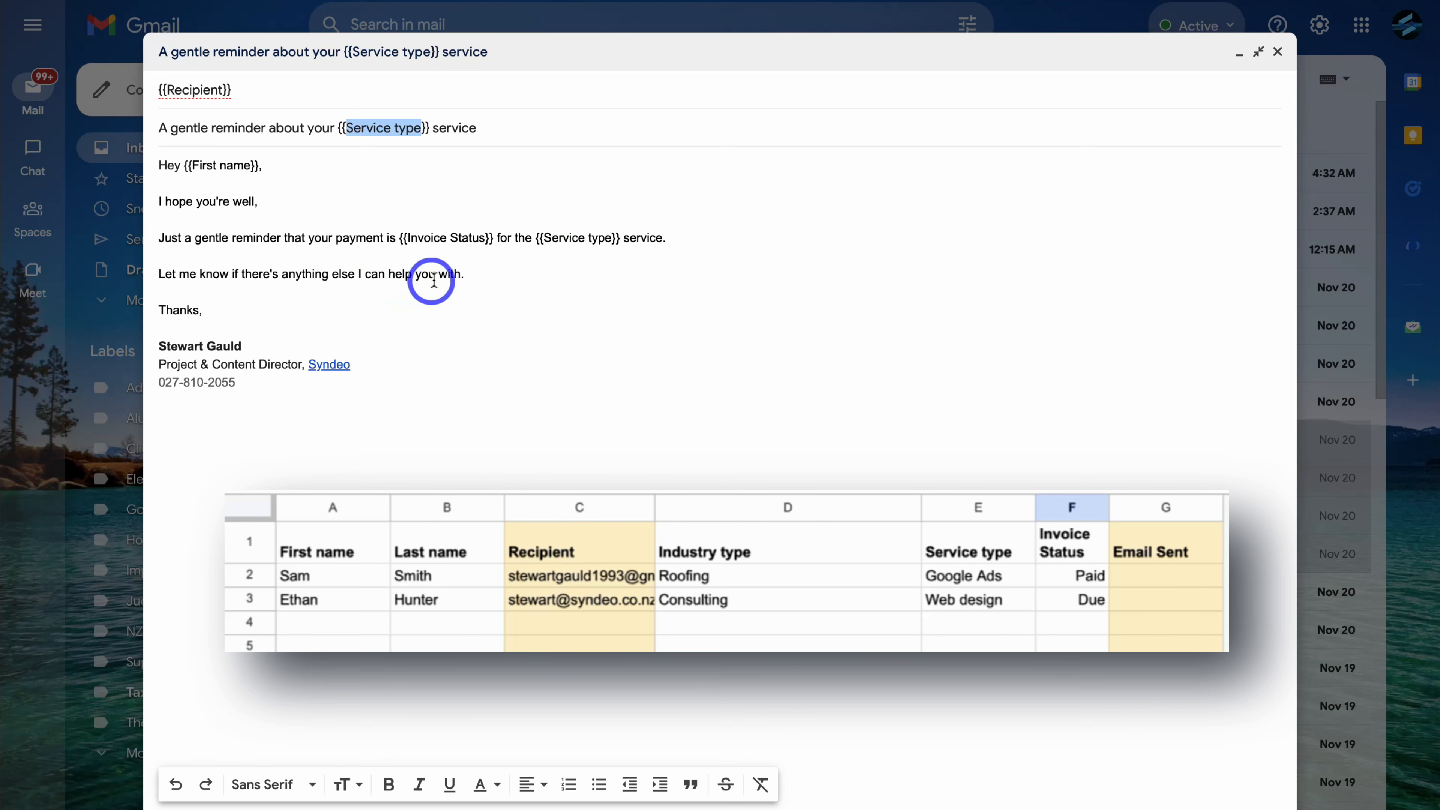
{"action": "left_click", "coordinate": [314, 305]}
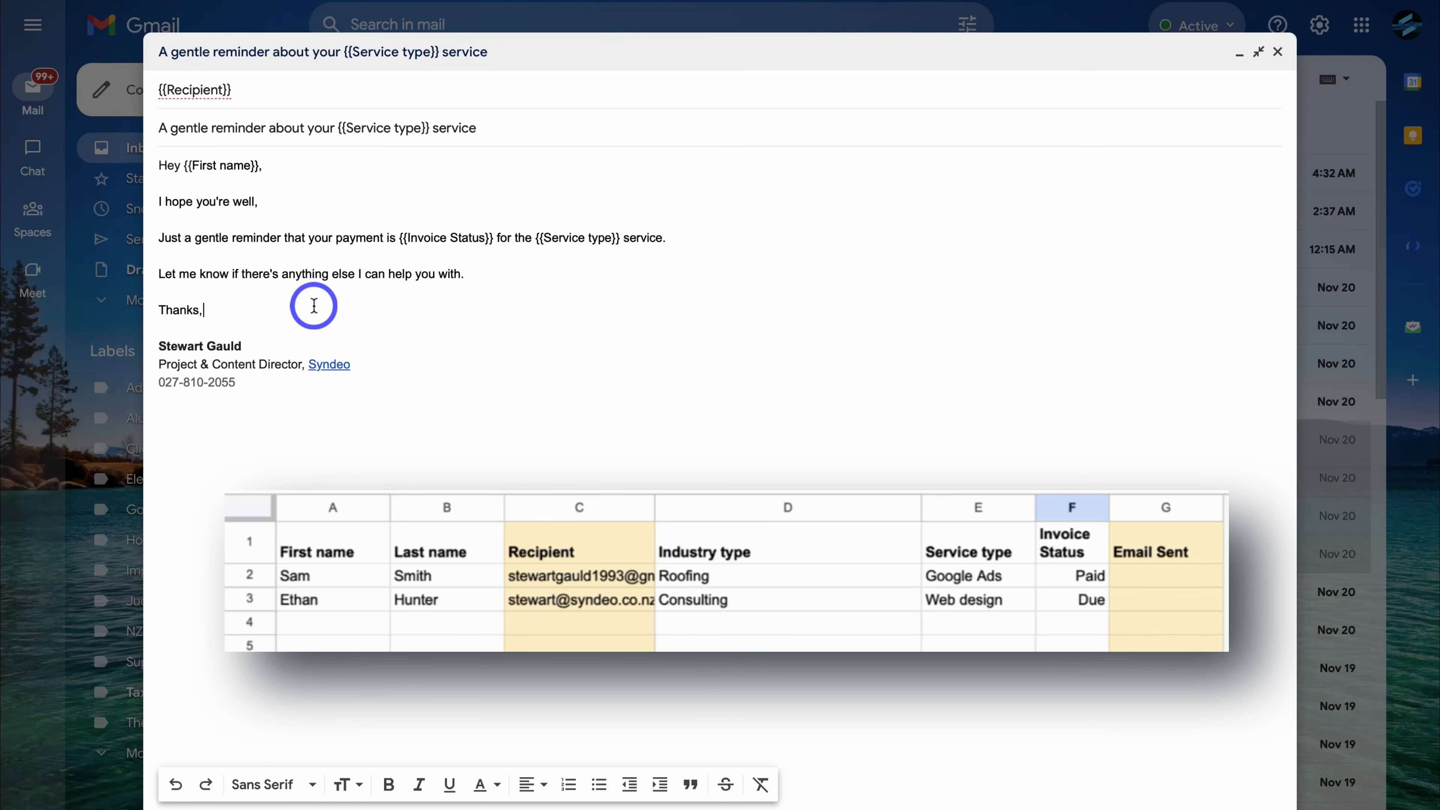
{"action": "left_click_drag", "start_coordinate": [497, 130], "coordinate": [160, 129]}
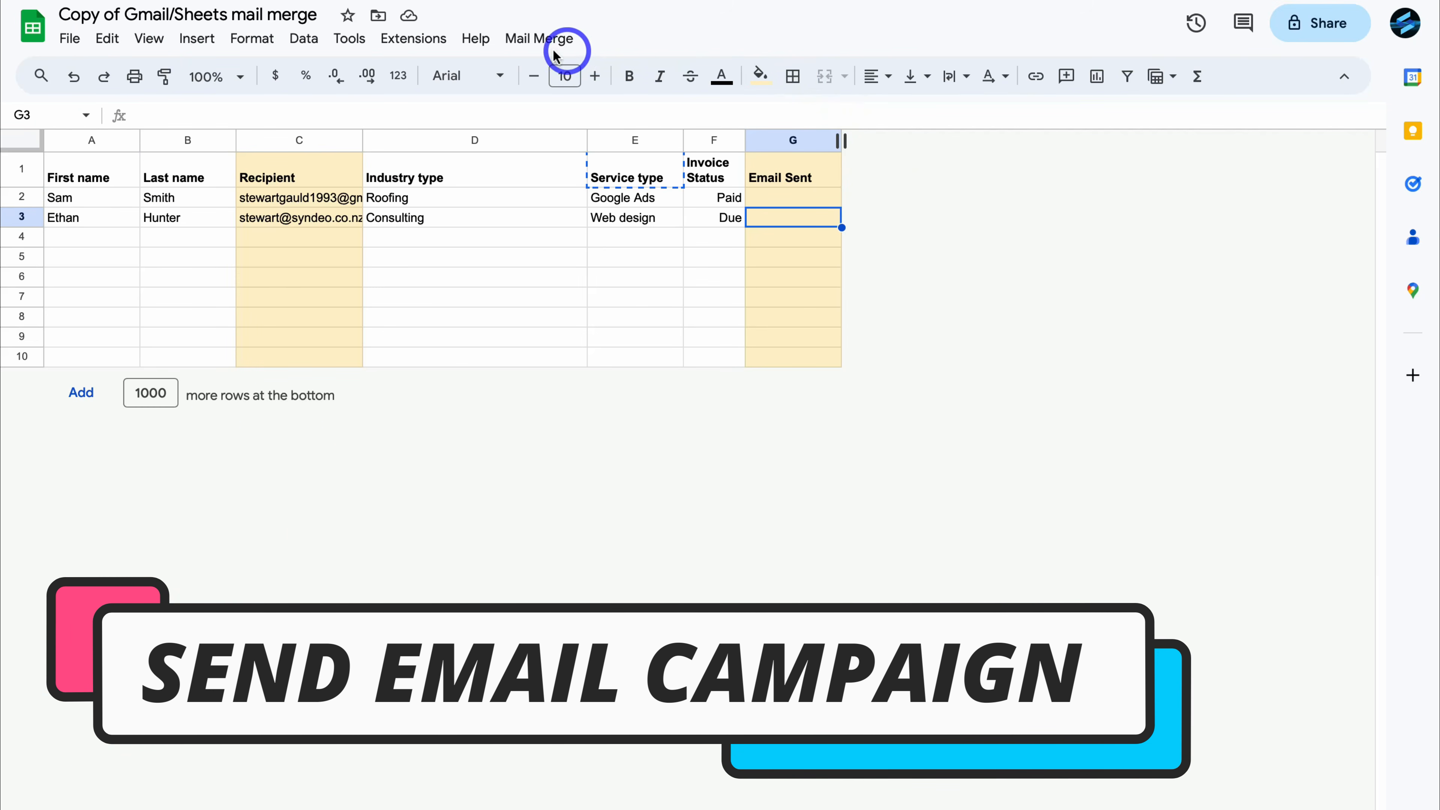
Step: Run Send Emails from the mail merge spreadsheet and authorize its script for the Google account, proceeding past the unverified-app page and allowing access
{"action": "left_click", "coordinate": [544, 40]}
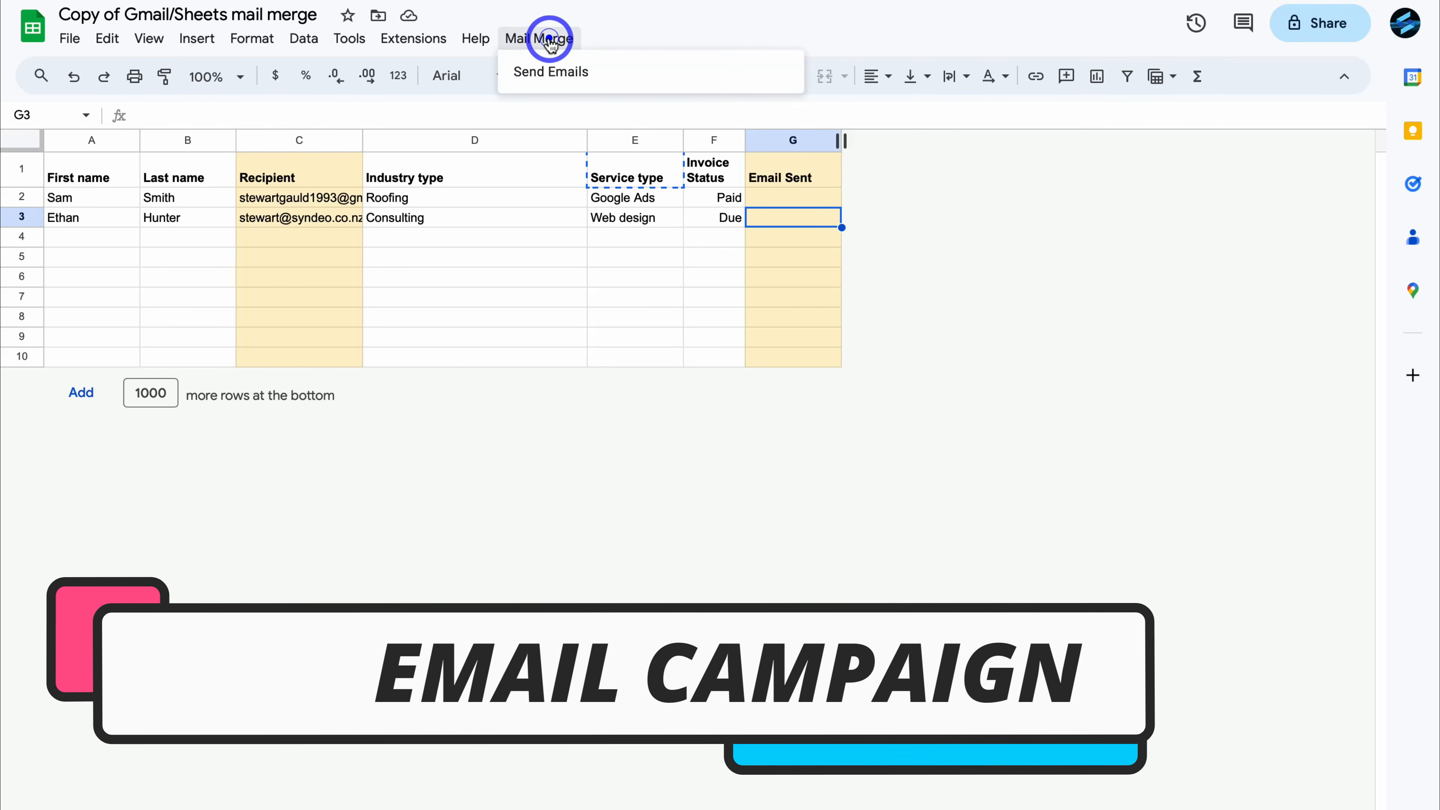
{"action": "left_click", "coordinate": [565, 80]}
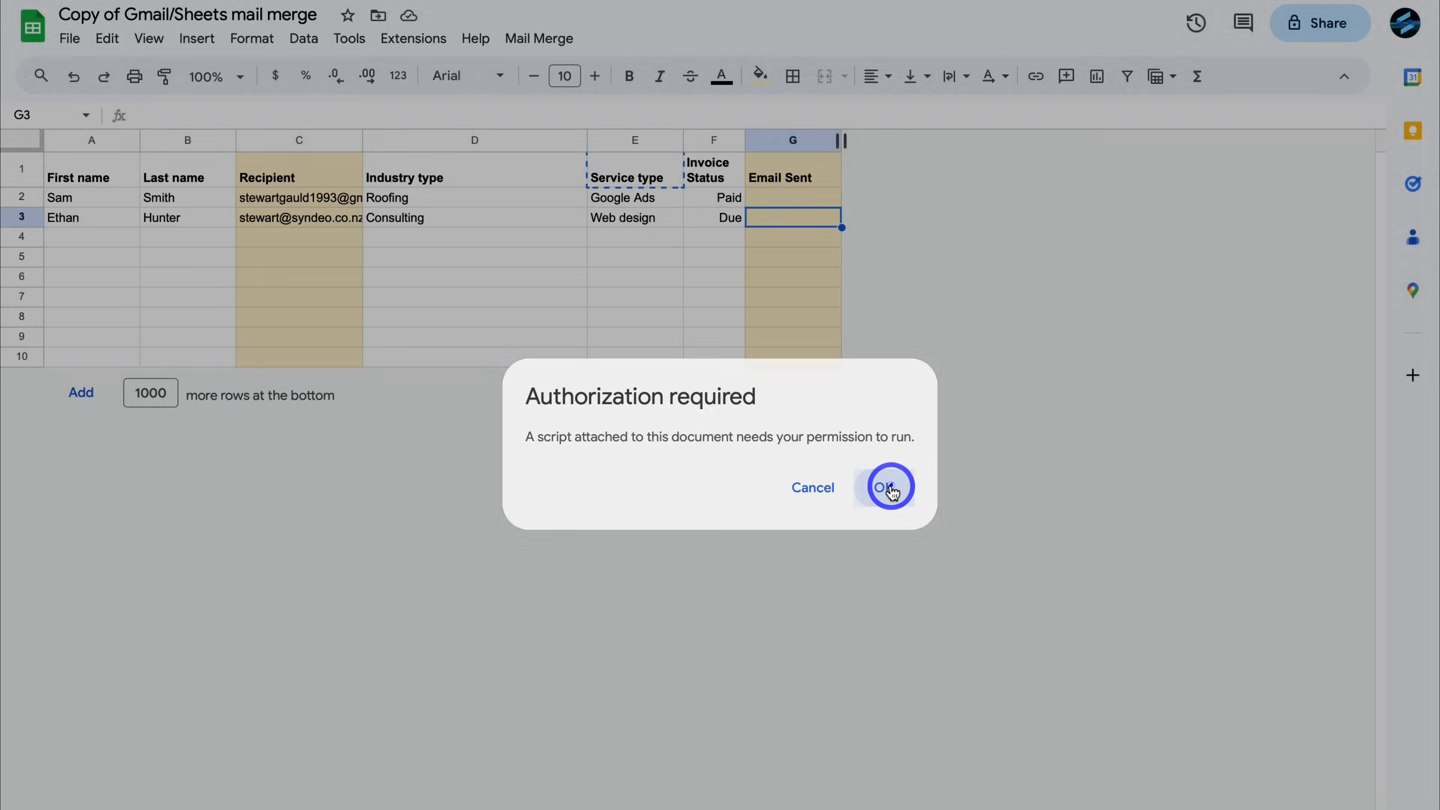
{"action": "left_click", "coordinate": [891, 489]}
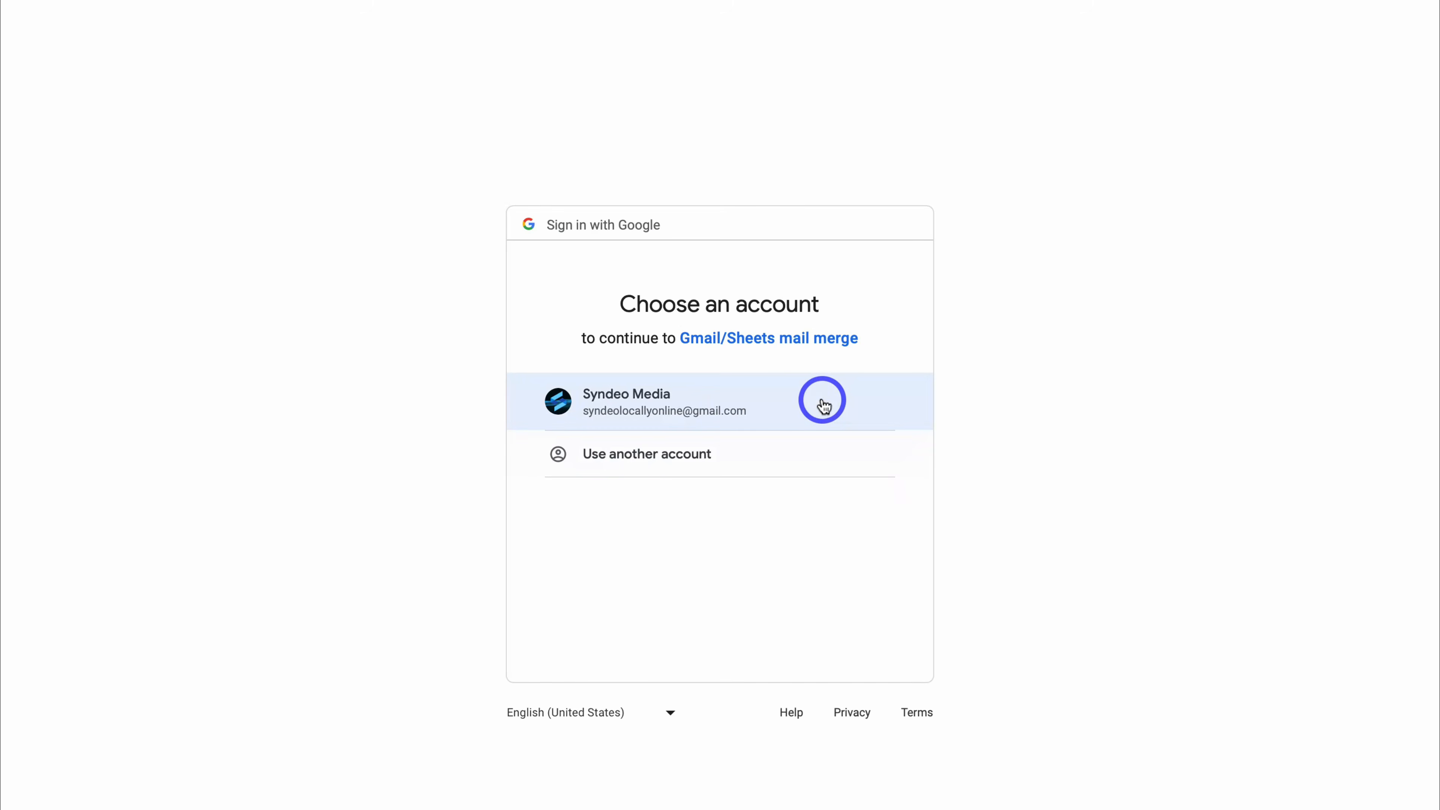
{"action": "left_click", "coordinate": [819, 401]}
{"action": "left_click", "coordinate": [471, 349]}
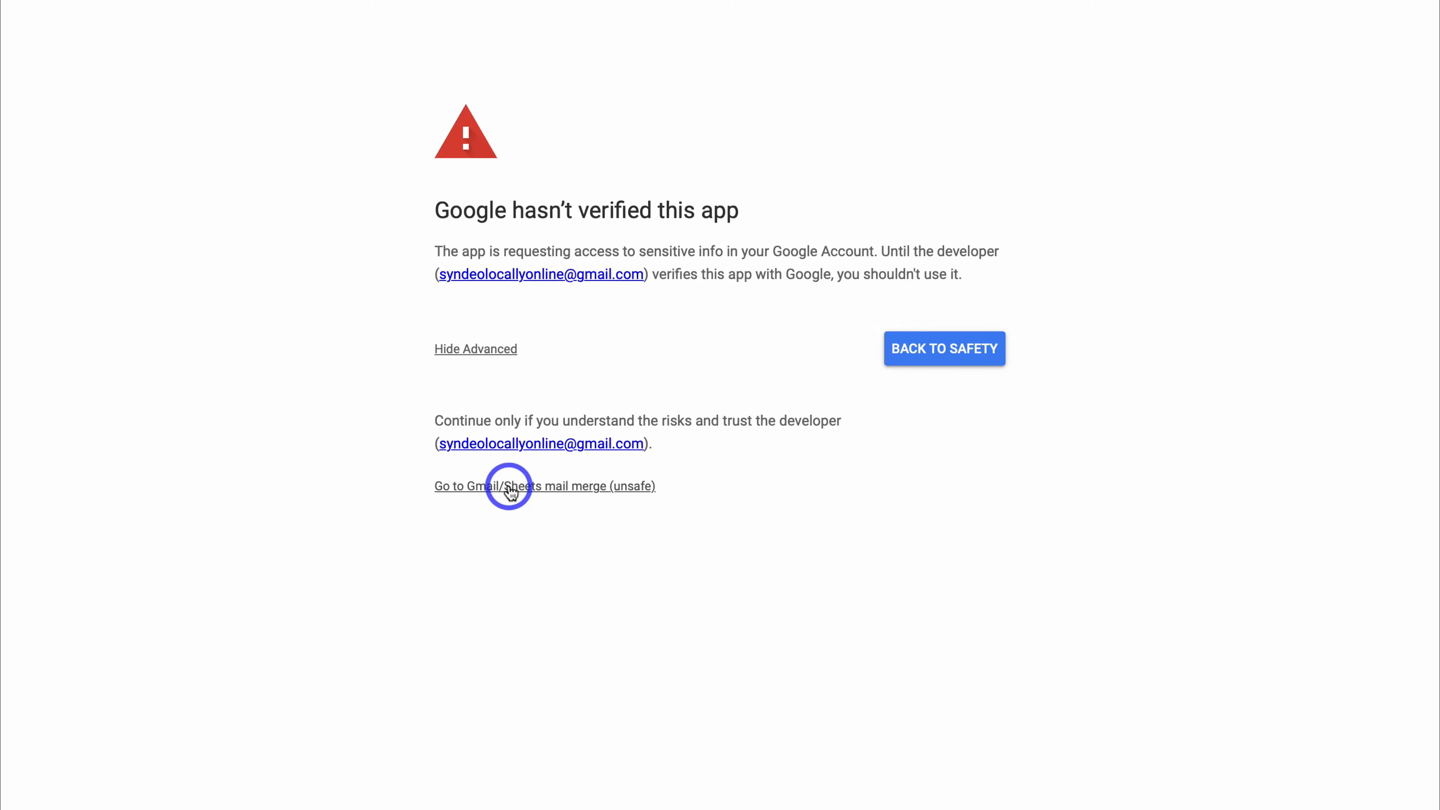
{"action": "left_click", "coordinate": [509, 489]}
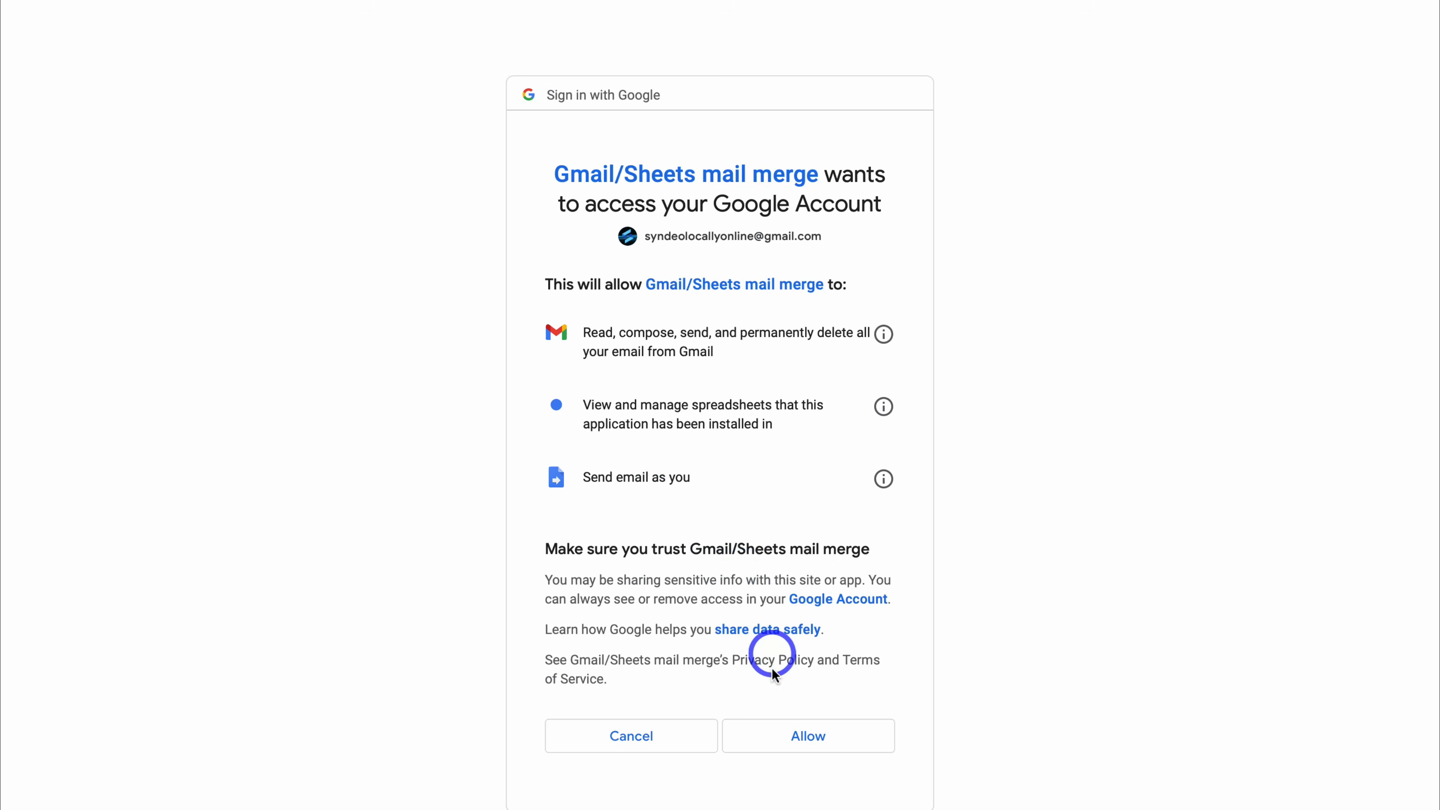
{"action": "left_click", "coordinate": [838, 746]}
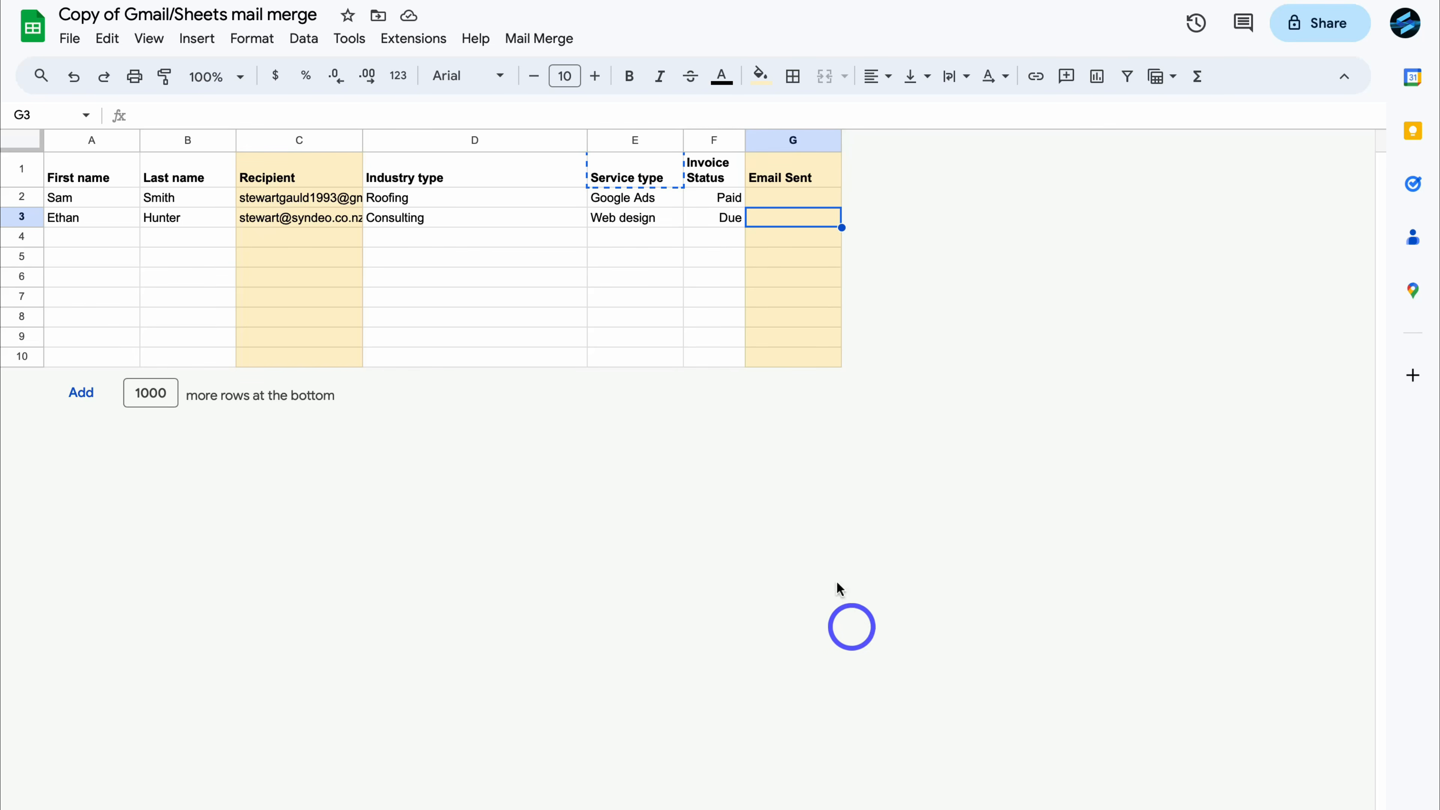
Step: Send the mail merge emails using the draft with the copied subject line "A gentle reminder about your {{Service type}} service"
{"action": "left_click", "coordinate": [539, 39]}
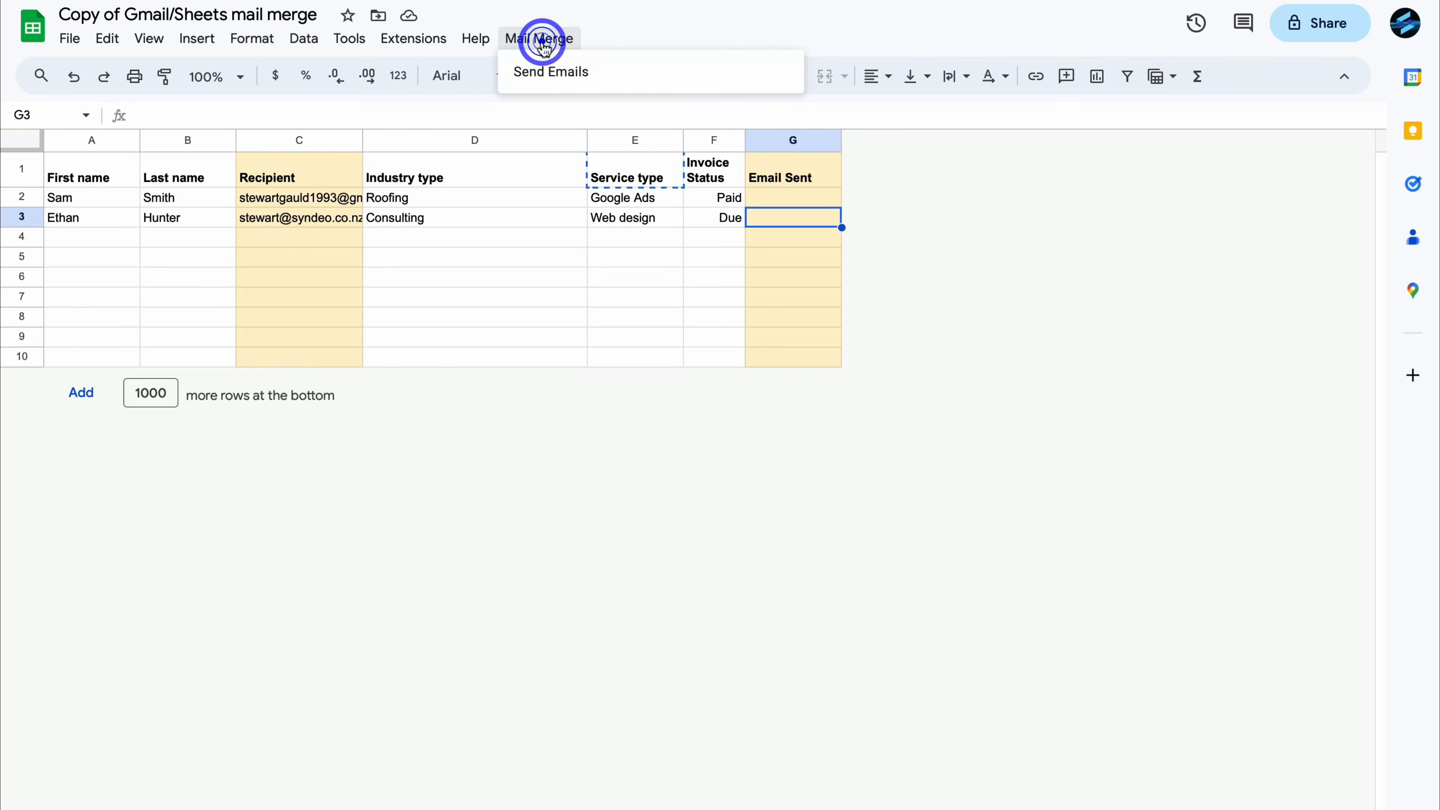
{"action": "left_click", "coordinate": [610, 72]}
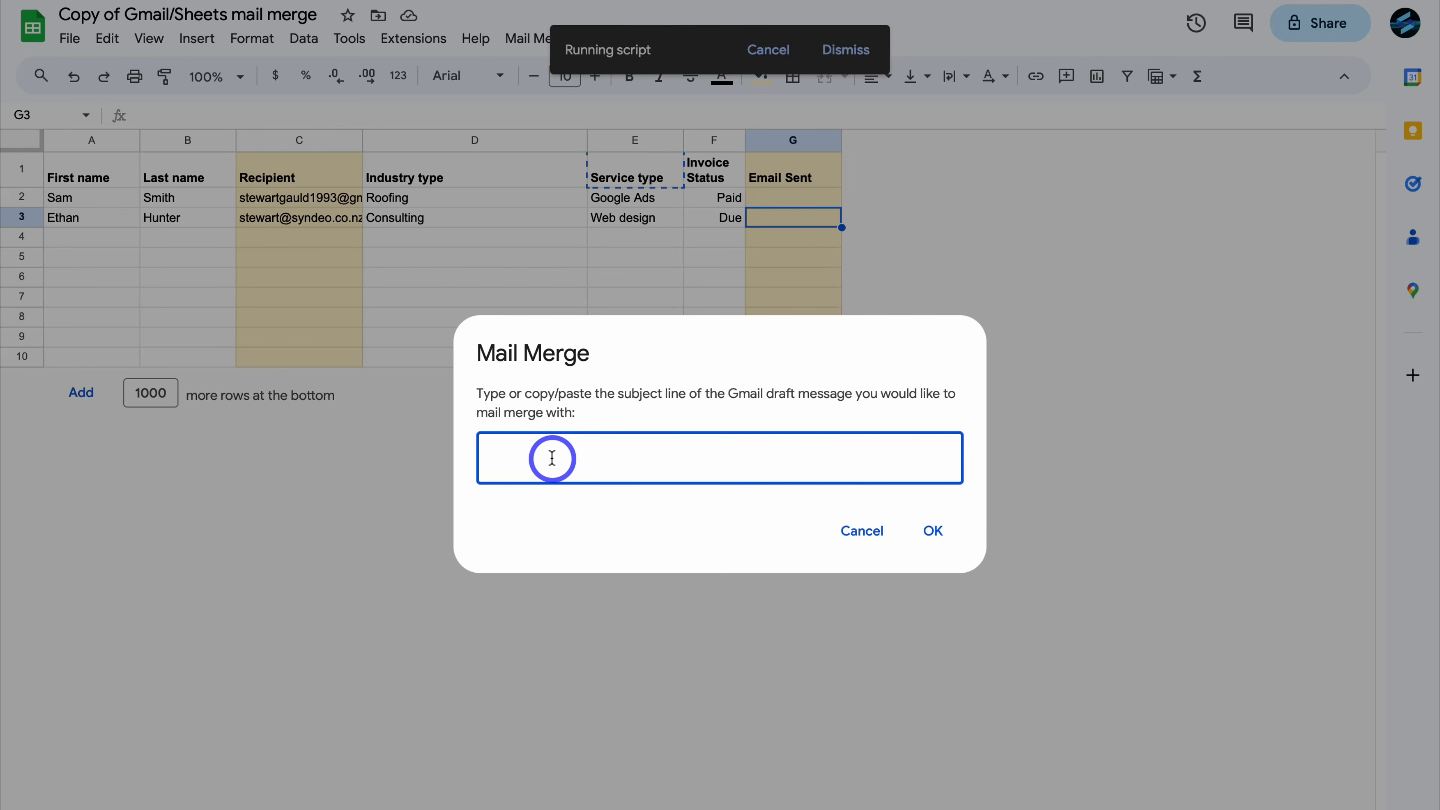
{"action": "key", "text": "ctrl+v"}
{"action": "left_click", "coordinate": [932, 530]}
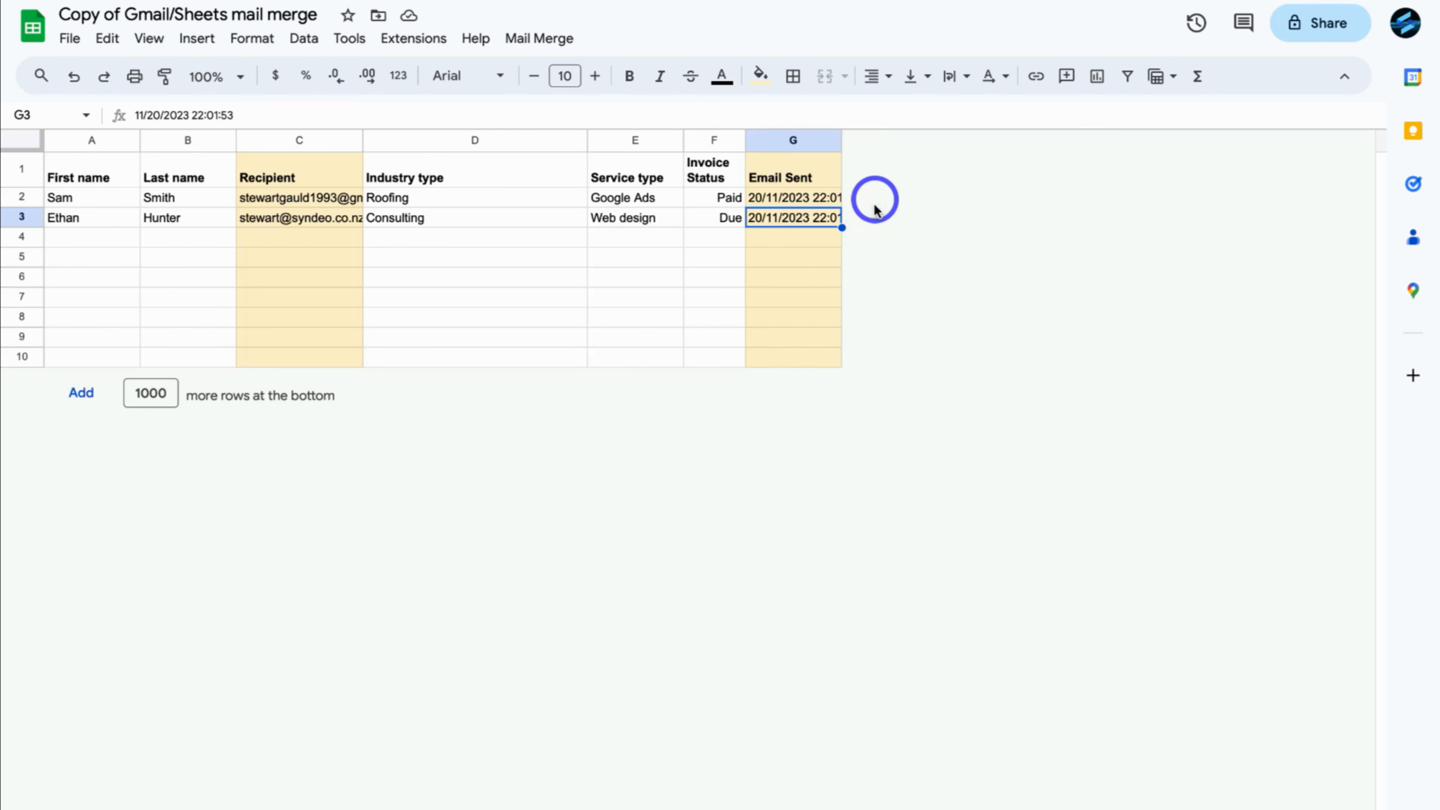
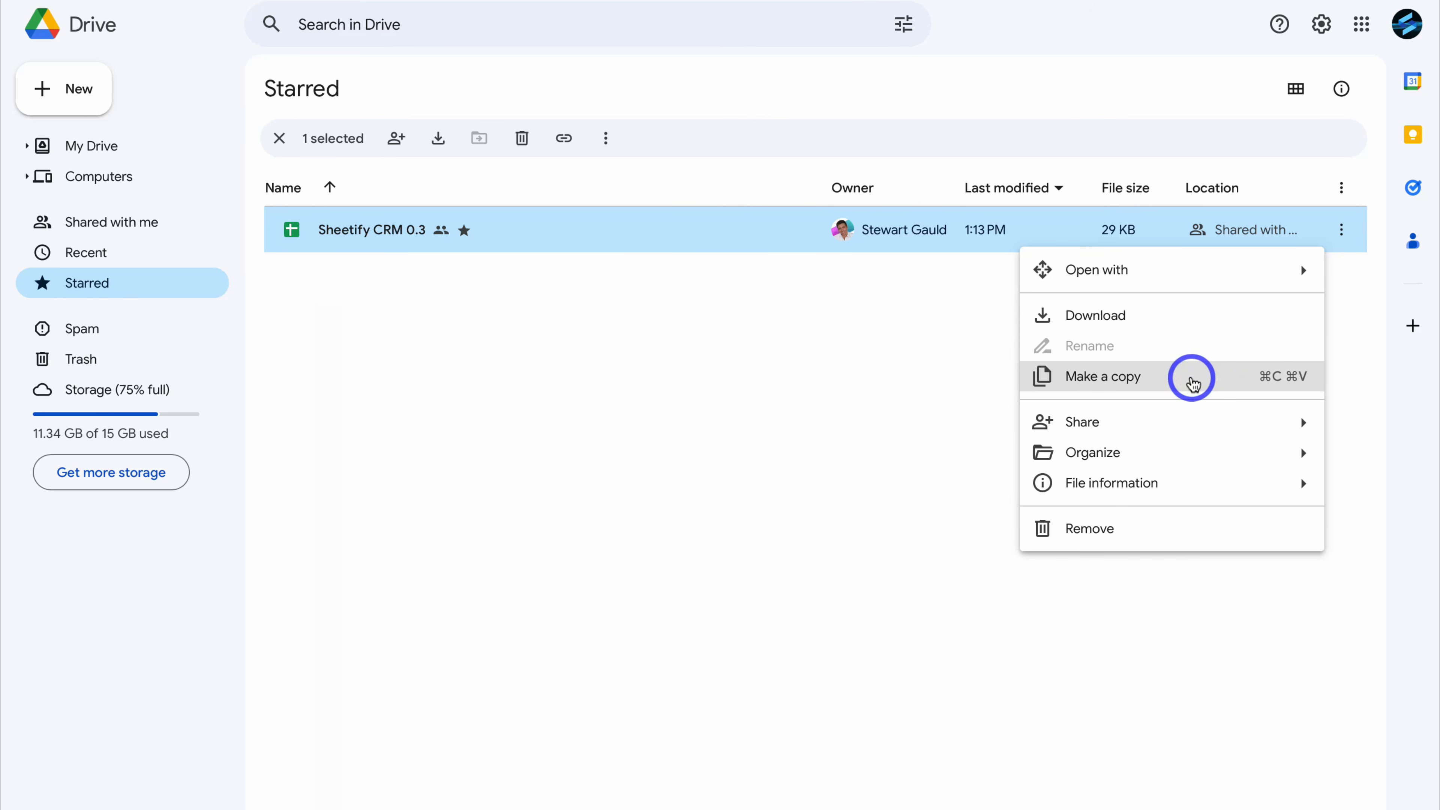
Step: In Google Drive, make a copy of the Sheetify CRM 0.3 spreadsheet and open the copy
{"action": "left_click", "coordinate": [1190, 378]}
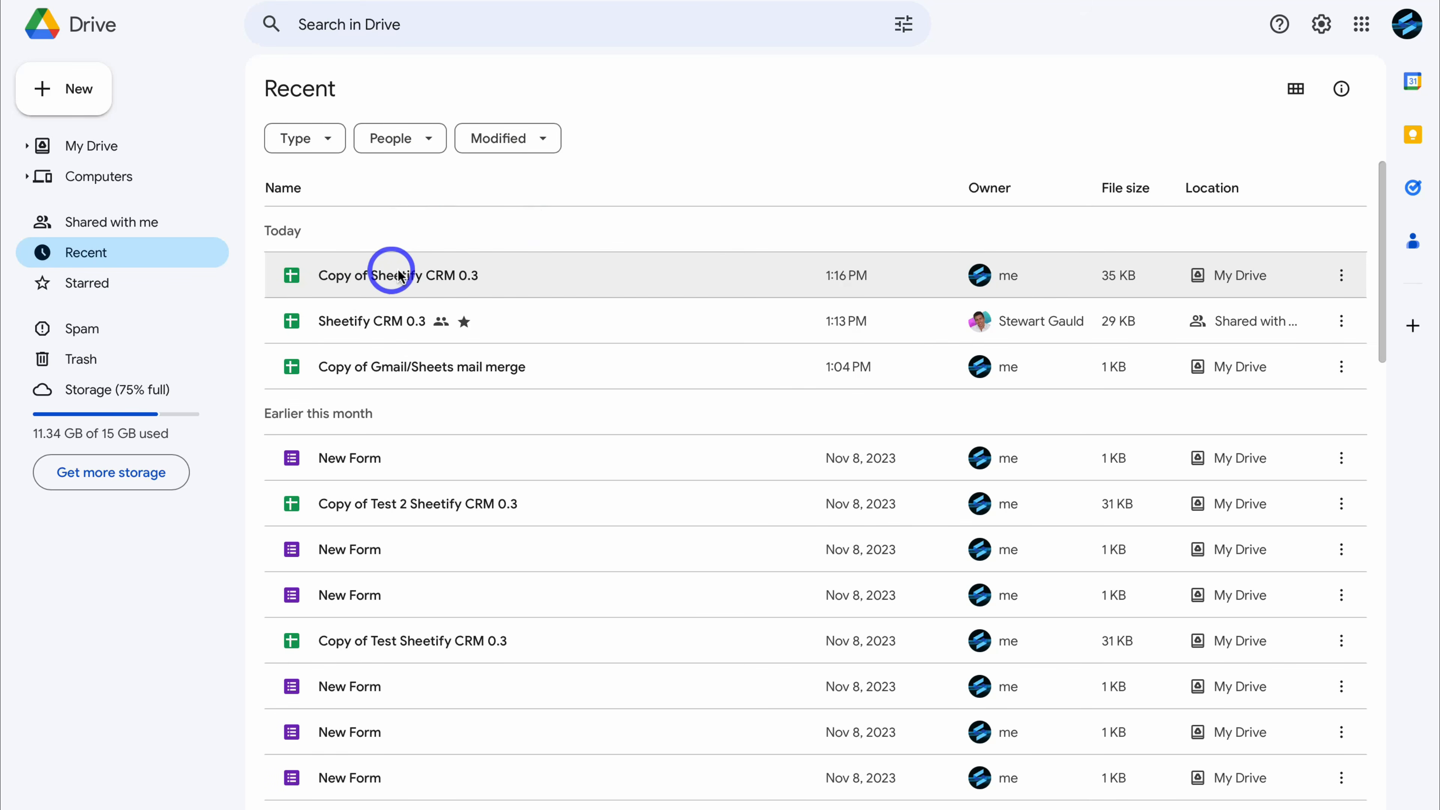
{"action": "double_click", "coordinate": [483, 278]}
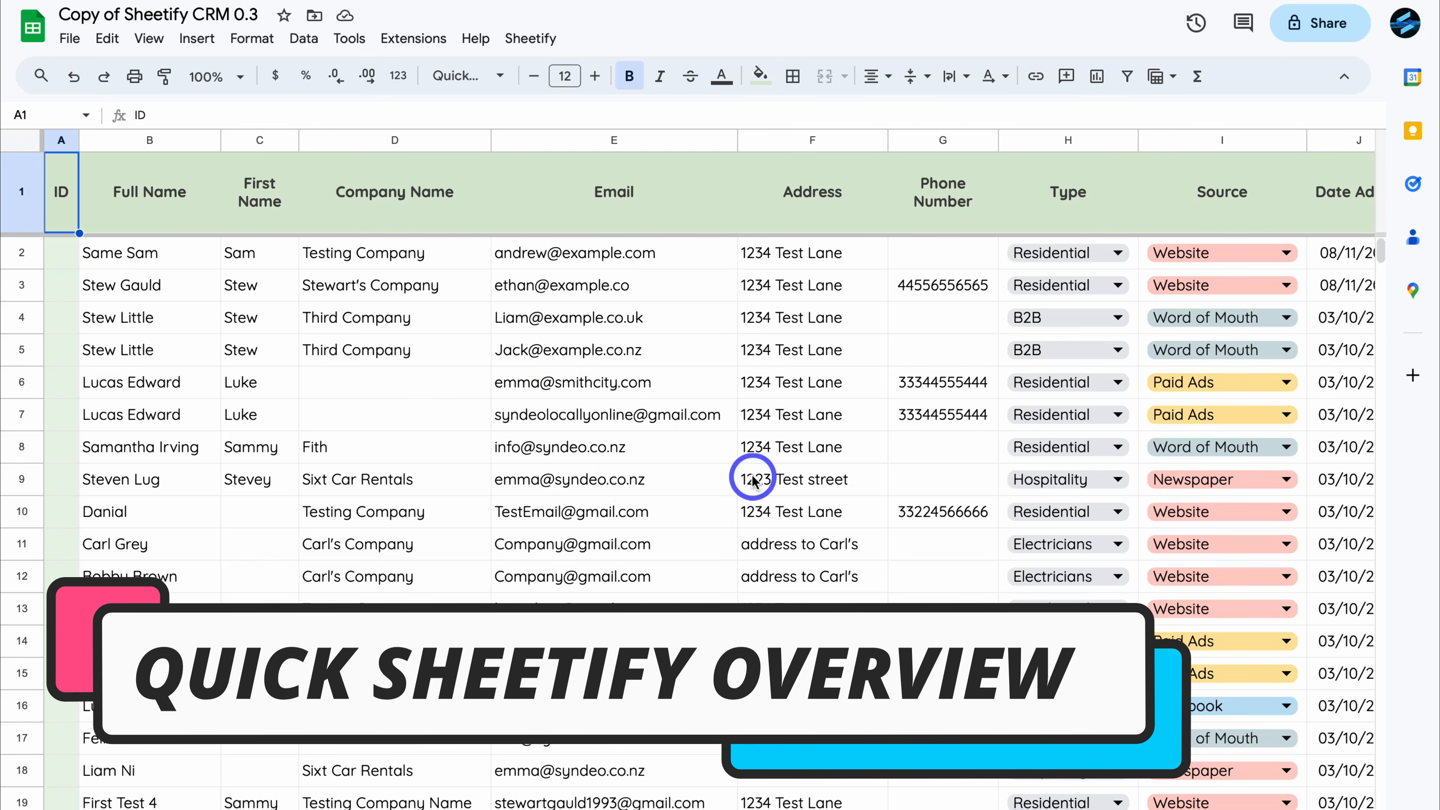
Step: Review the Contacts & Leads columns, from the contact details through the sales status, task and invoice fields
{"action": "scroll", "coordinate": [753, 481], "scroll_direction": "right", "scroll_amount": 10}
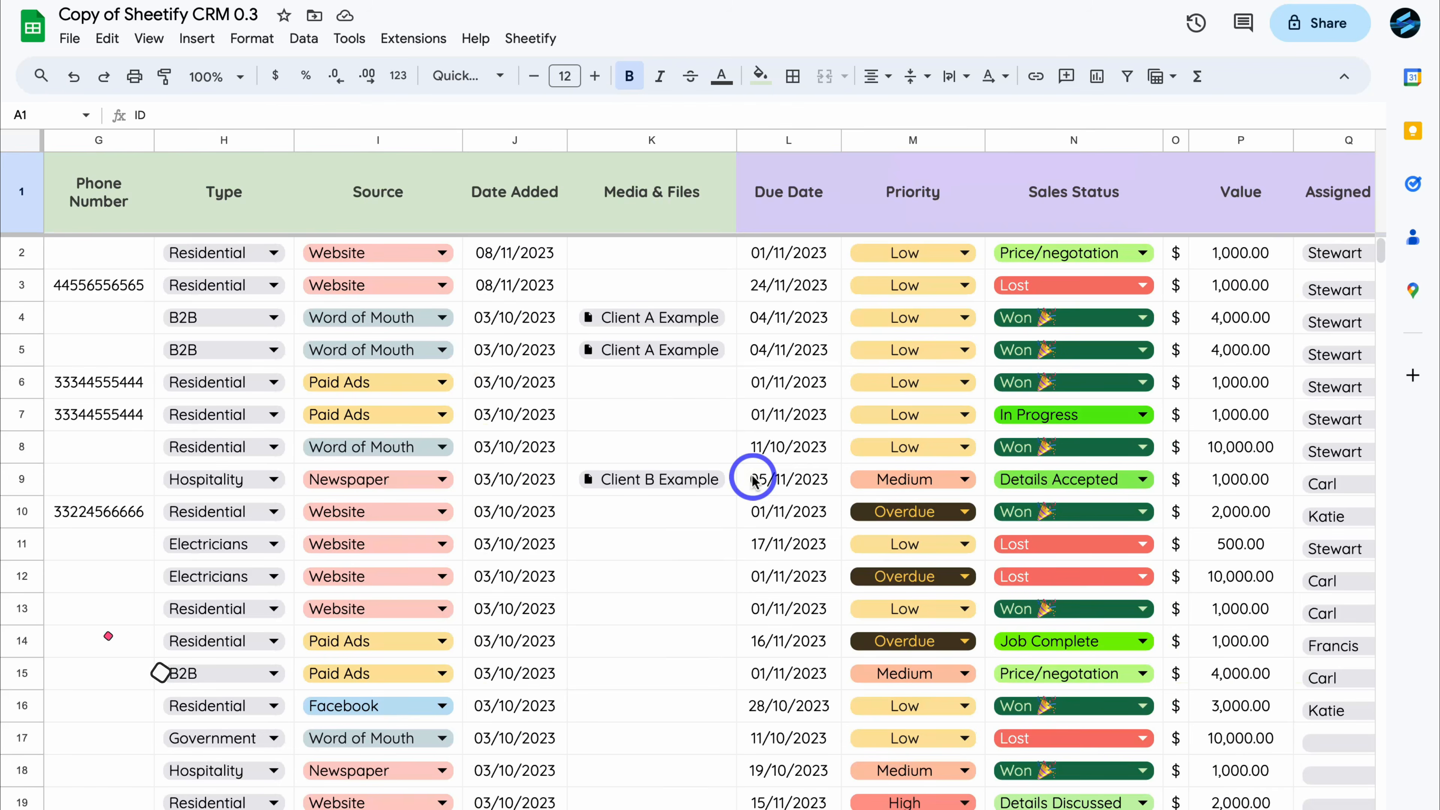
{"action": "scroll", "coordinate": [753, 481], "scroll_direction": "right", "scroll_amount": 5}
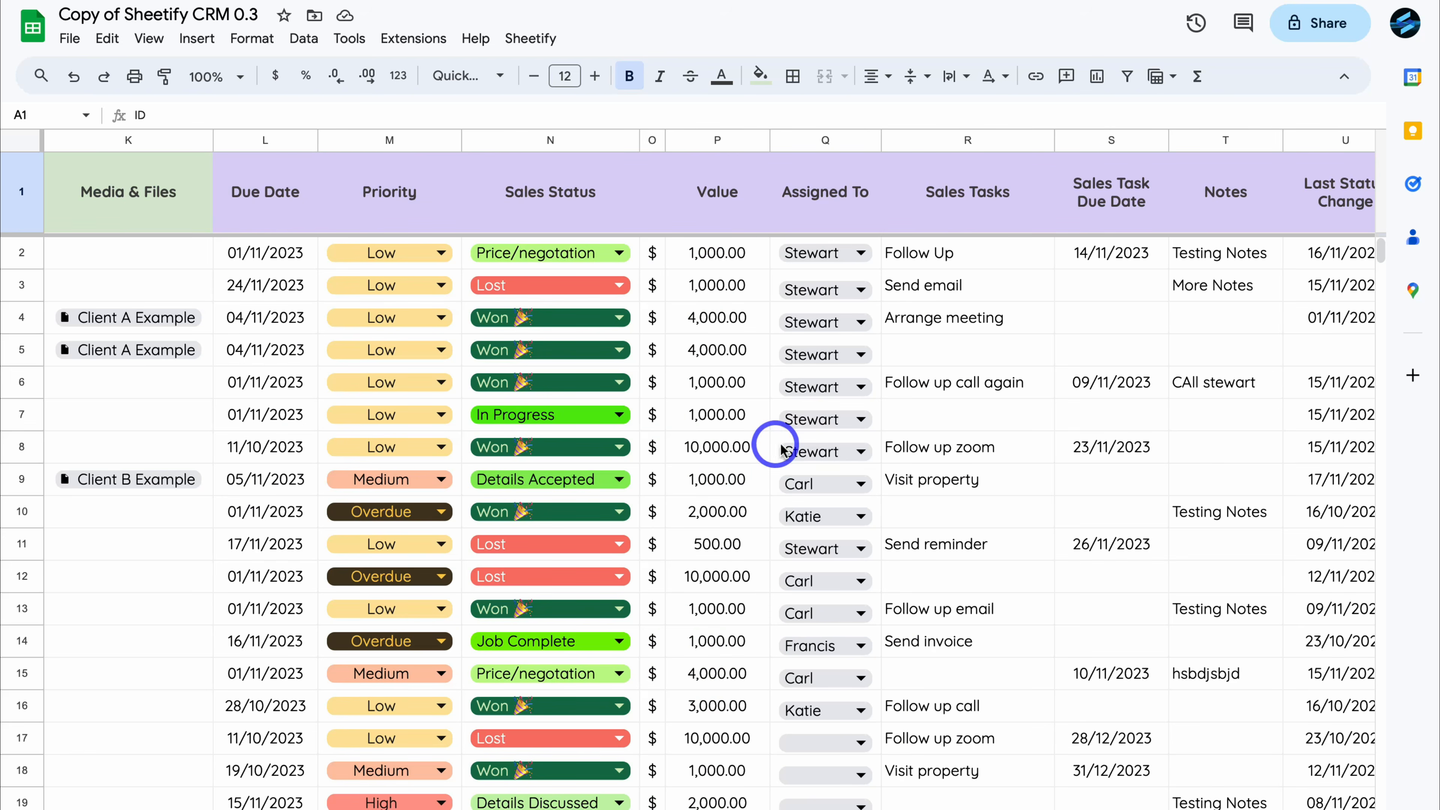
{"action": "scroll", "coordinate": [956, 384], "scroll_direction": "right", "scroll_amount": 2}
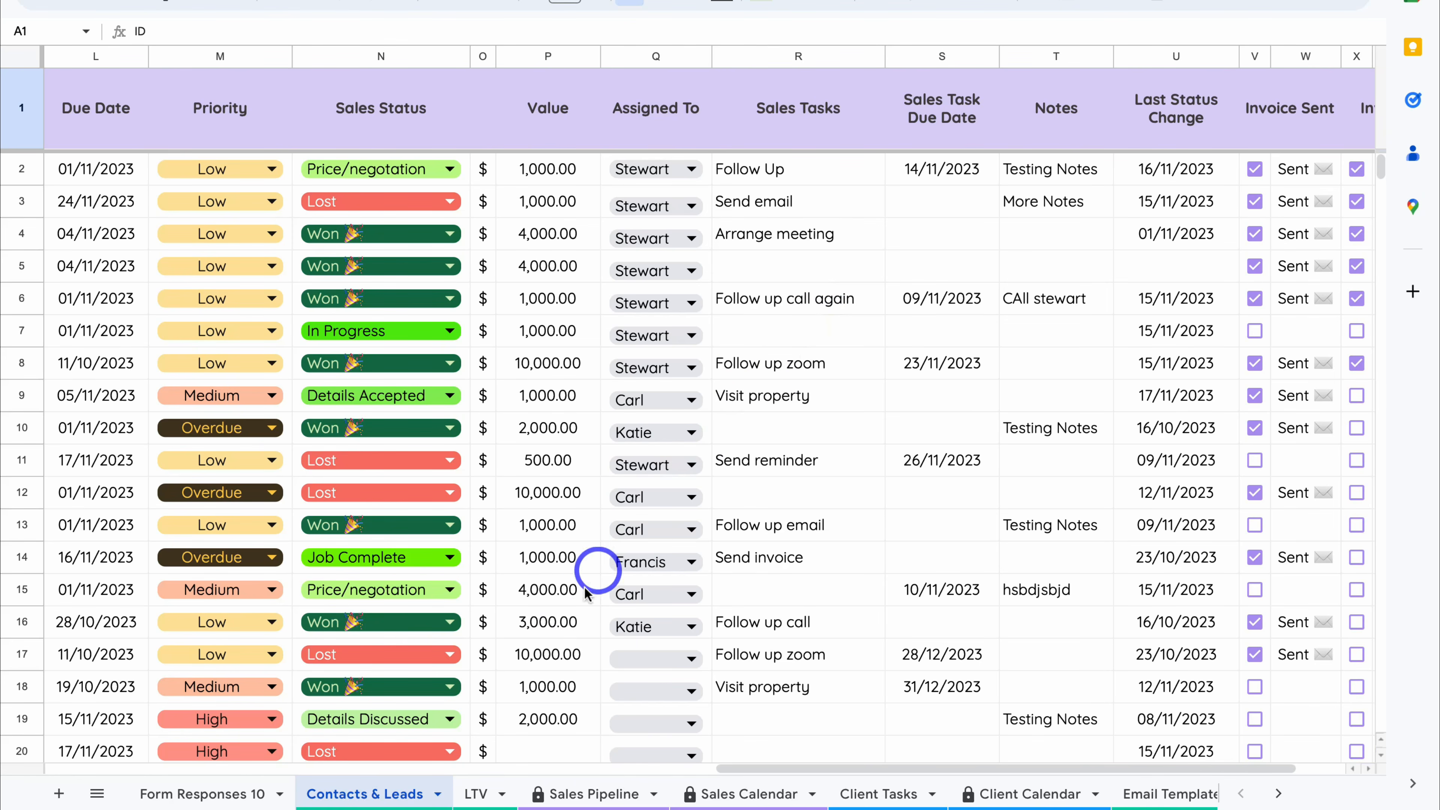
Step: Review the LTV, Sales Pipeline, Sales Calendar, Client Tasks and Client Calendar sheets of the CRM copy
{"action": "left_click", "coordinate": [475, 795]}
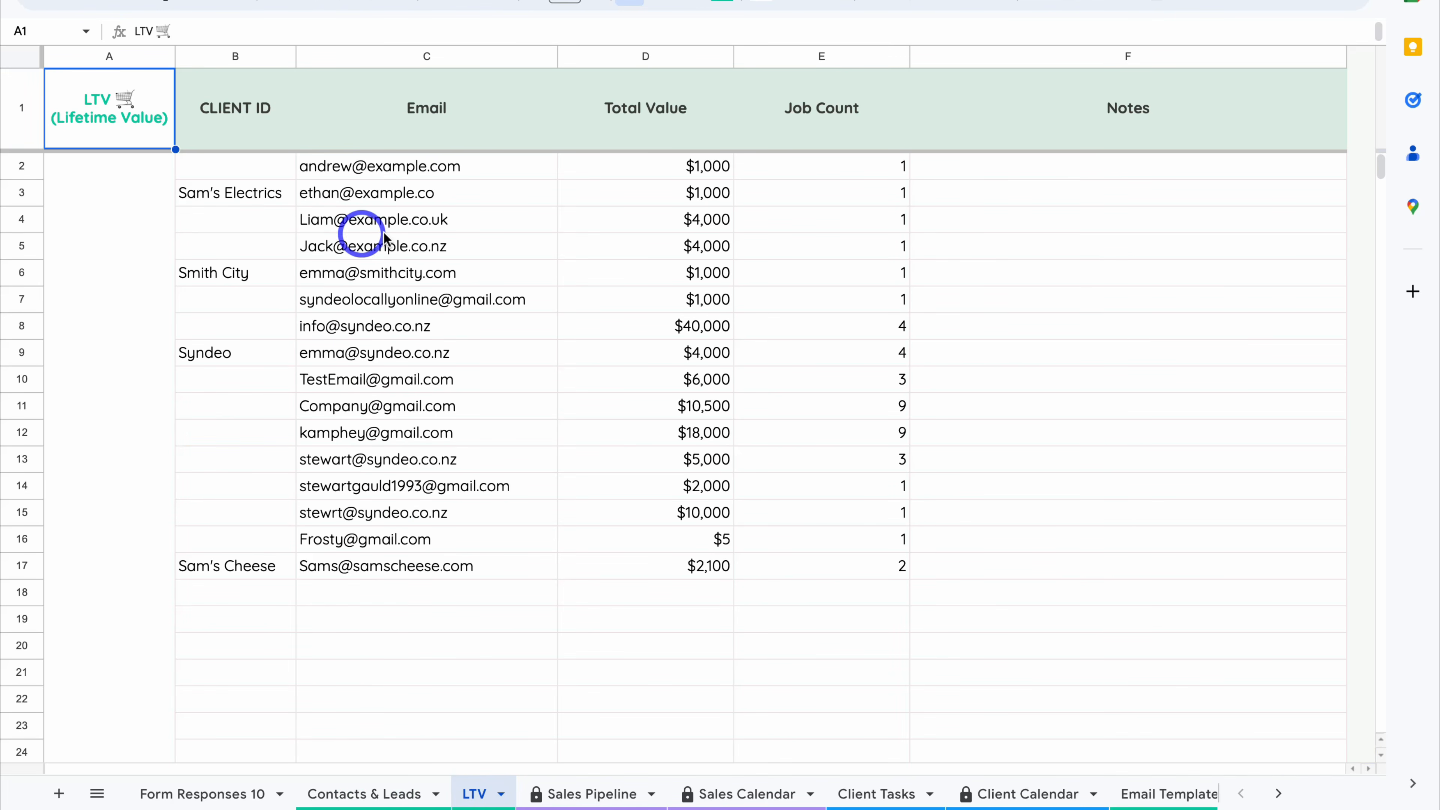
{"action": "left_click", "coordinate": [589, 795]}
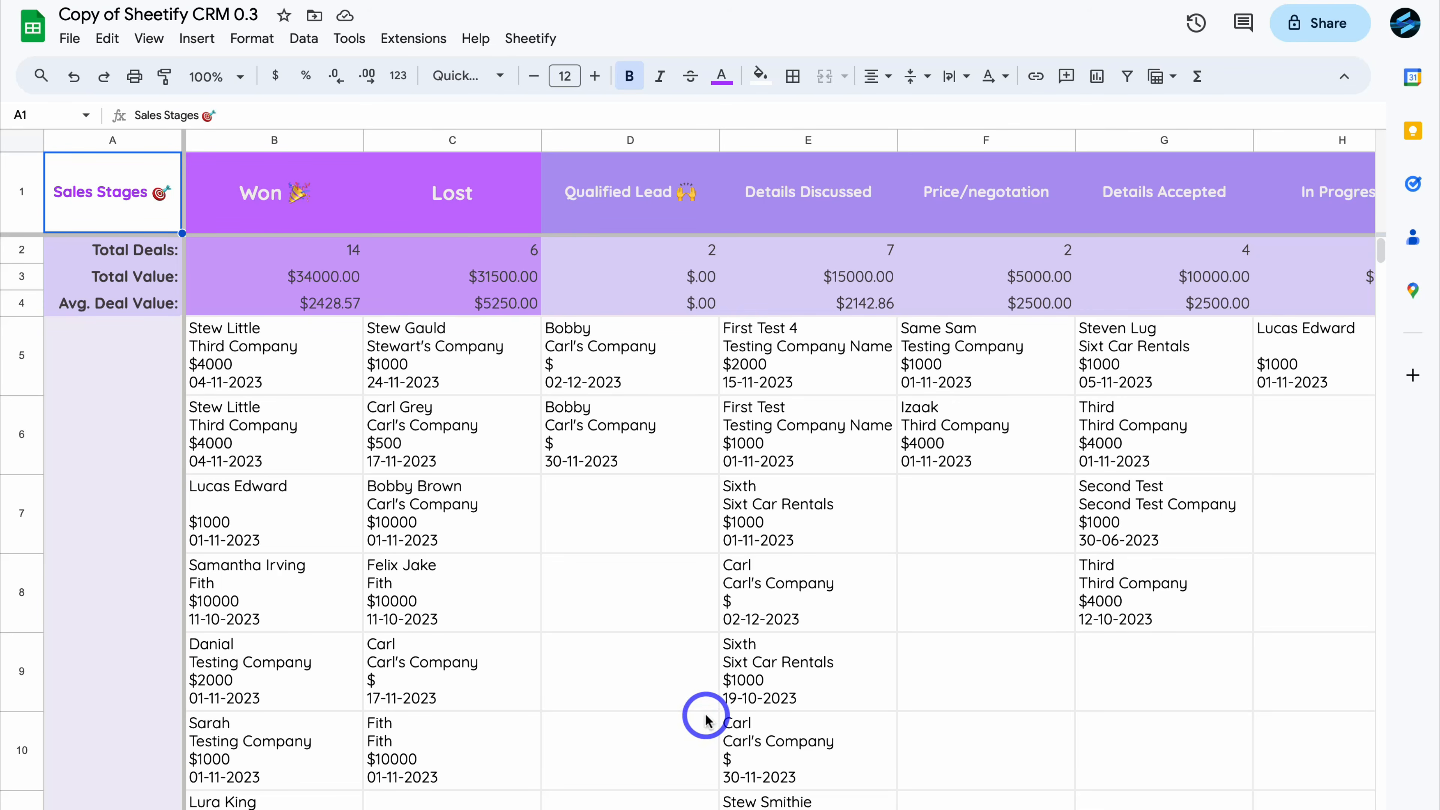
{"action": "scroll", "coordinate": [706, 630], "scroll_direction": "right", "scroll_amount": 3}
{"action": "scroll", "coordinate": [705, 719], "scroll_direction": "left", "scroll_amount": 3}
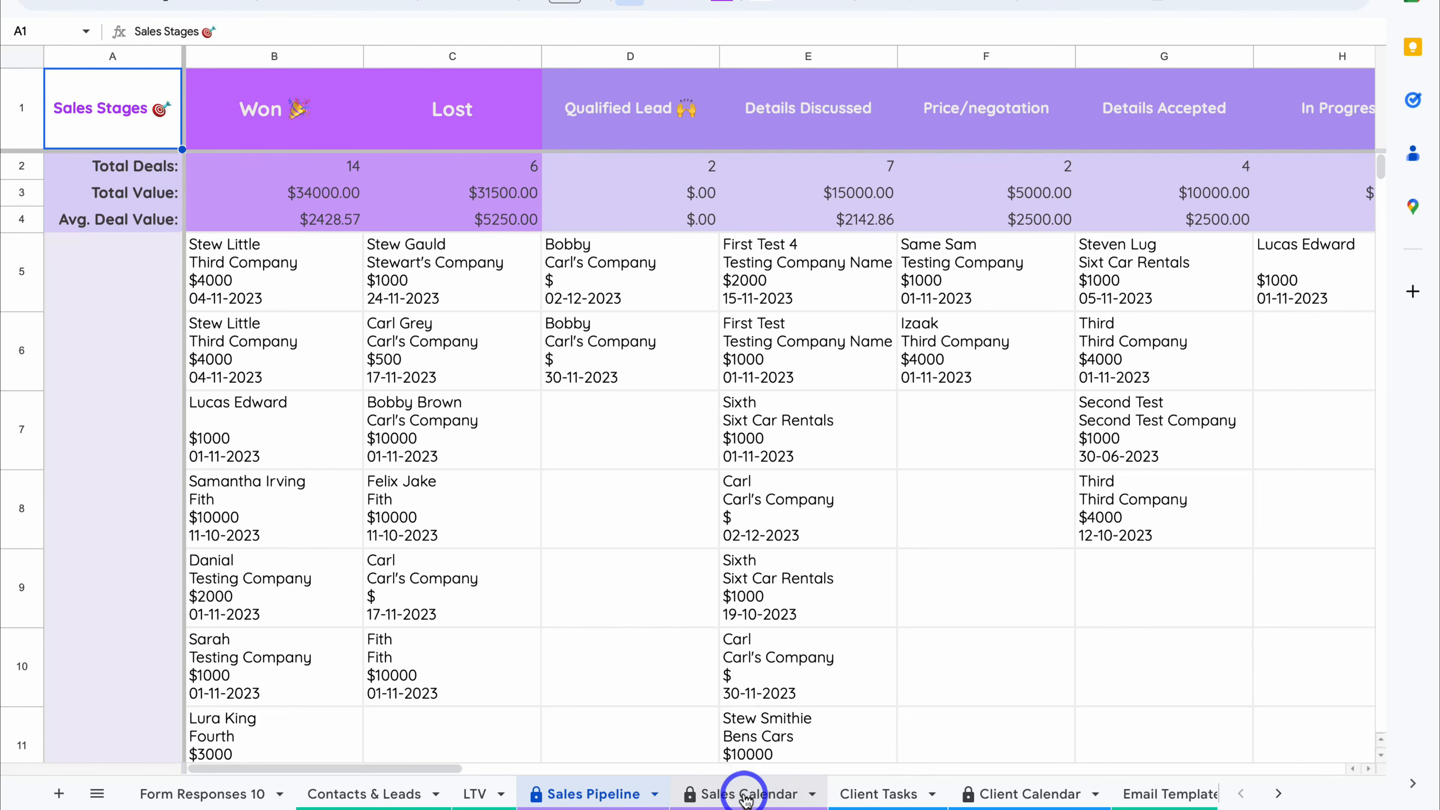
{"action": "left_click", "coordinate": [744, 794]}
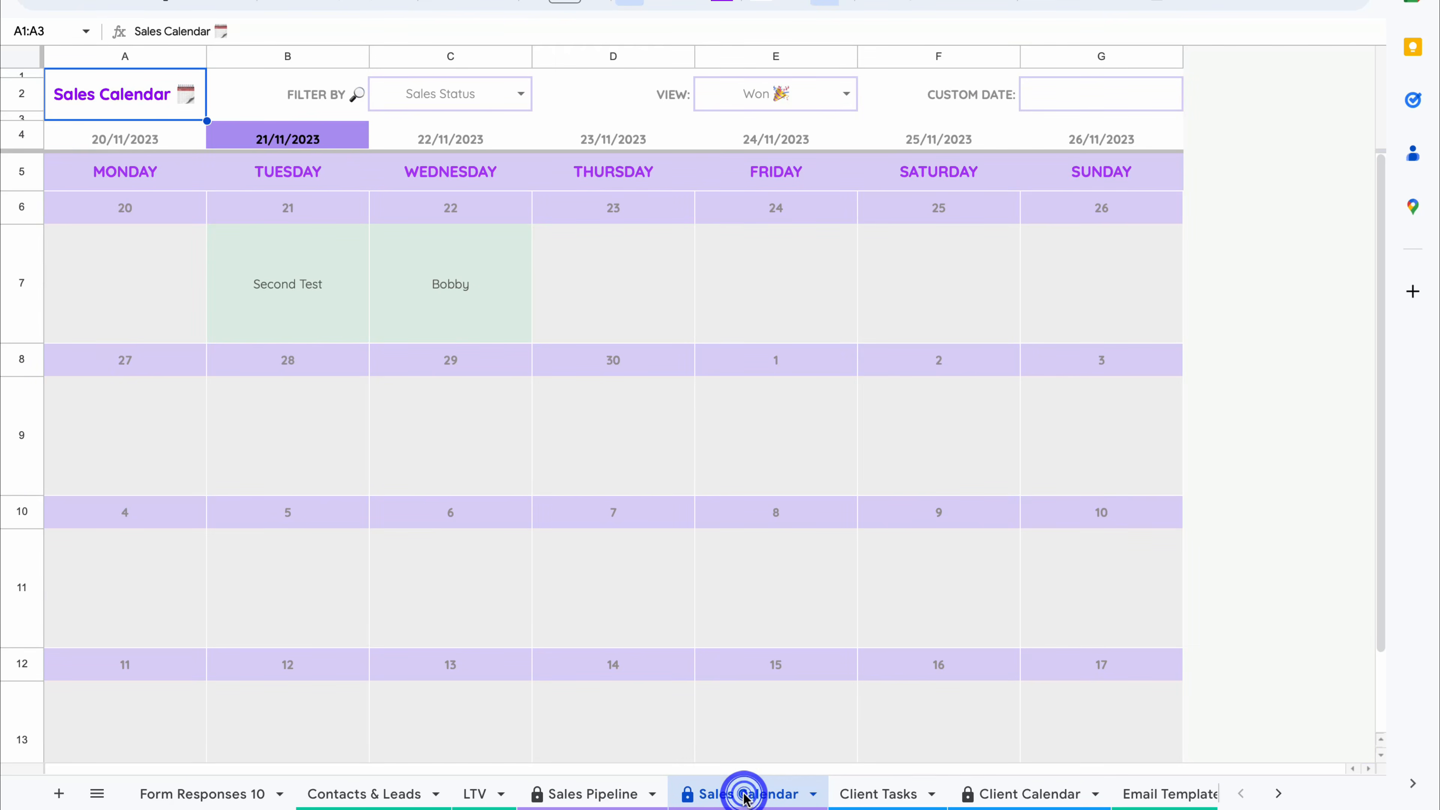
{"action": "left_click", "coordinate": [864, 793]}
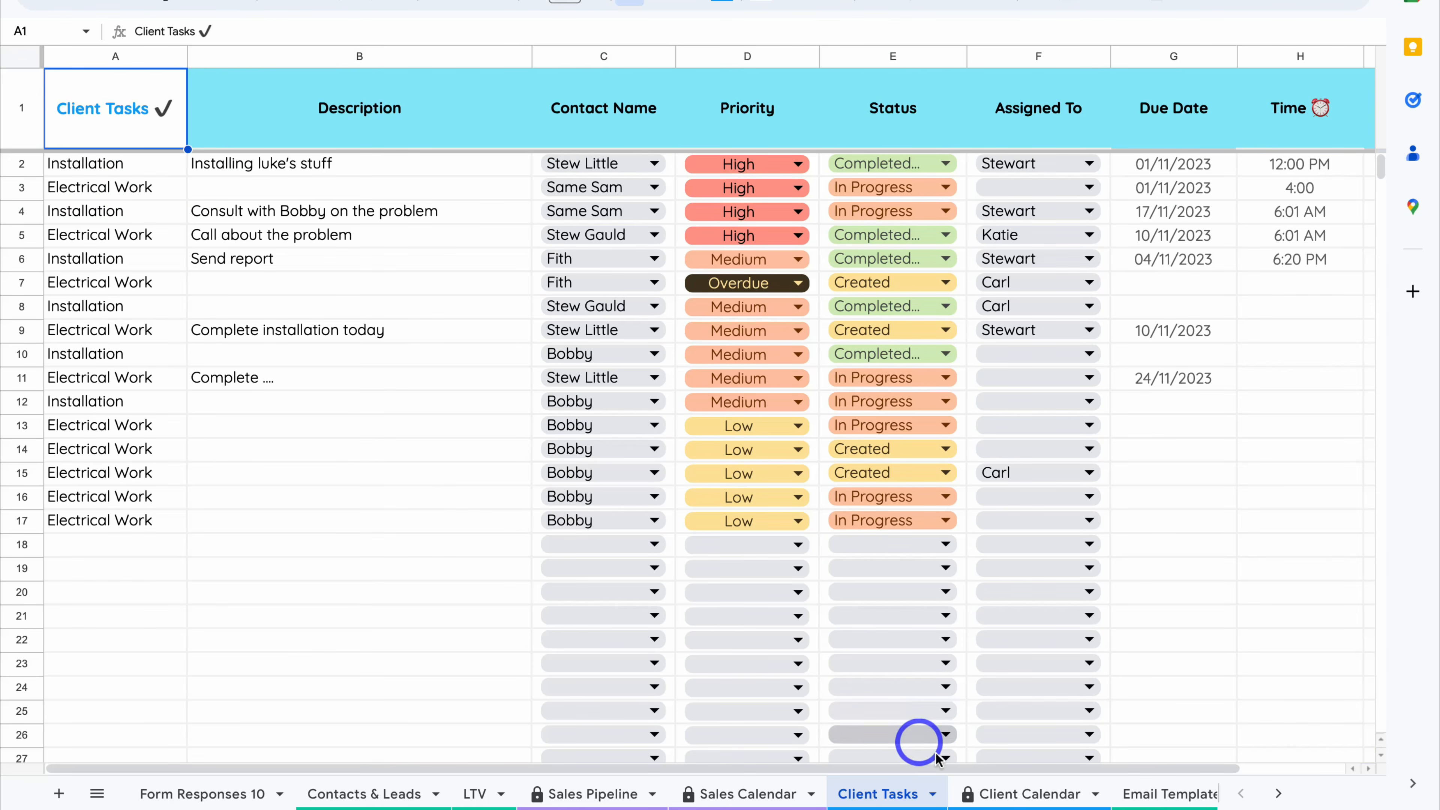
{"action": "left_click", "coordinate": [1038, 794]}
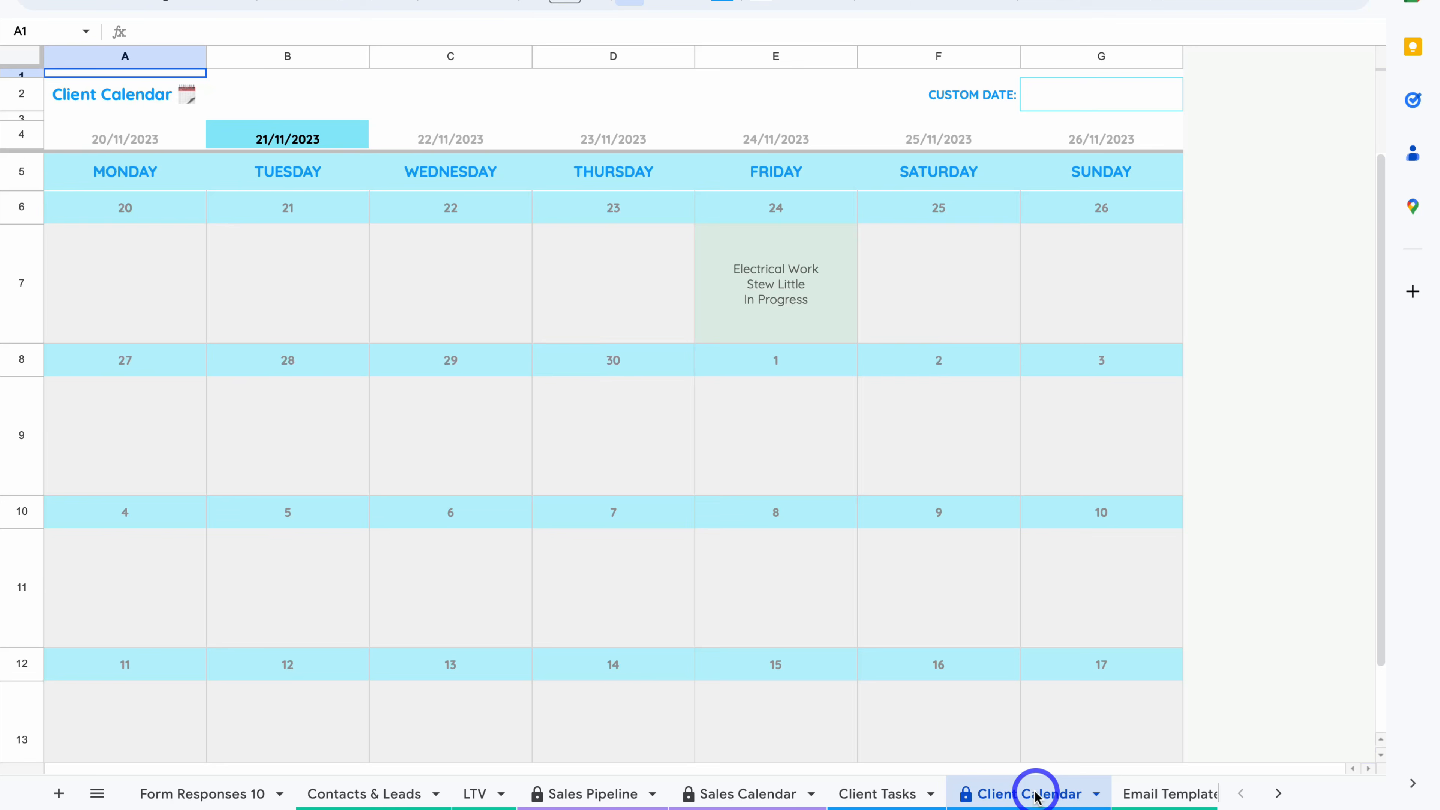
Step: Examine the Email Templates sheet, including each template's subject, body content and placeholder codes
{"action": "left_click", "coordinate": [1166, 794]}
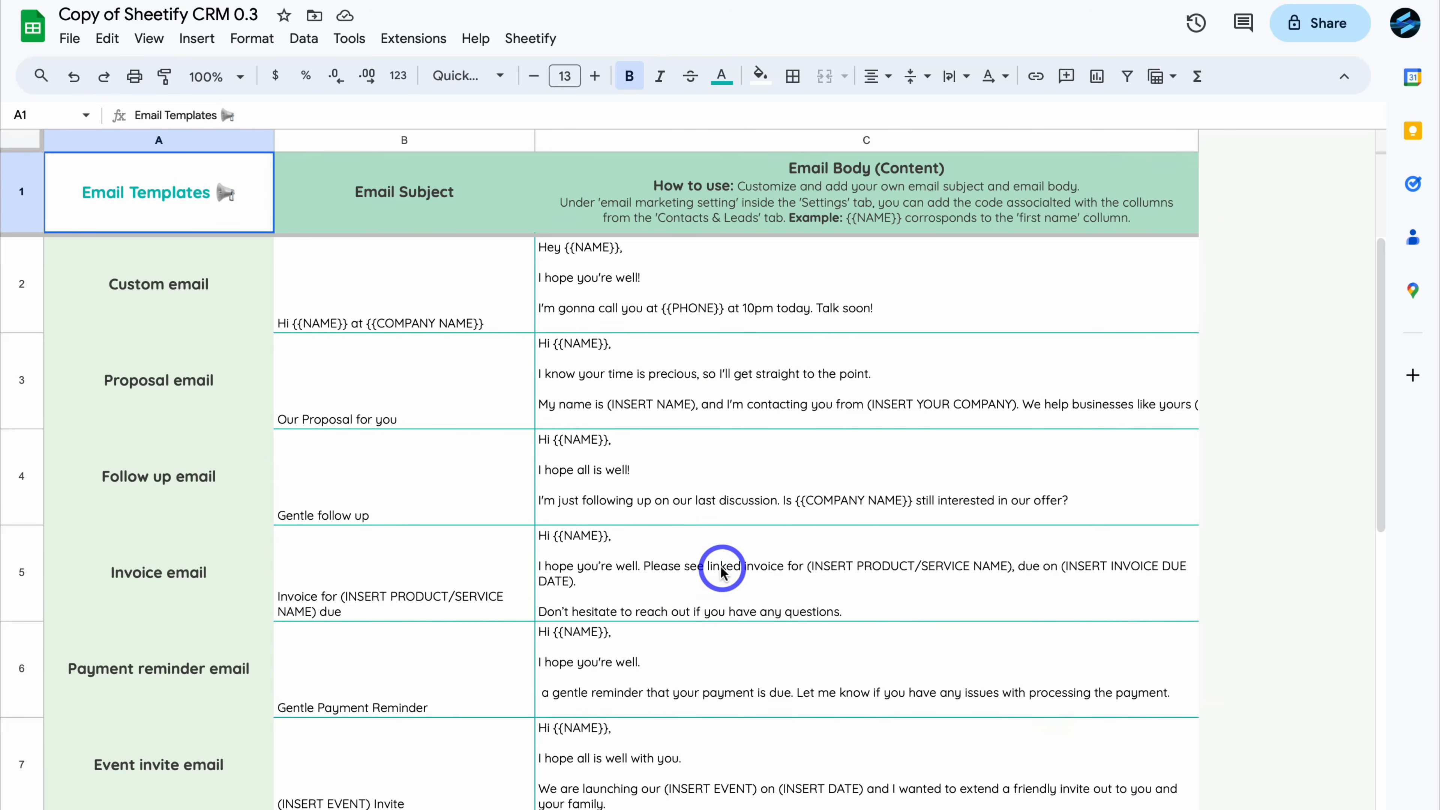
{"action": "scroll", "coordinate": [720, 566], "scroll_direction": "down", "scroll_amount": 10}
{"action": "scroll", "coordinate": [719, 566], "scroll_direction": "up", "scroll_amount": 10}
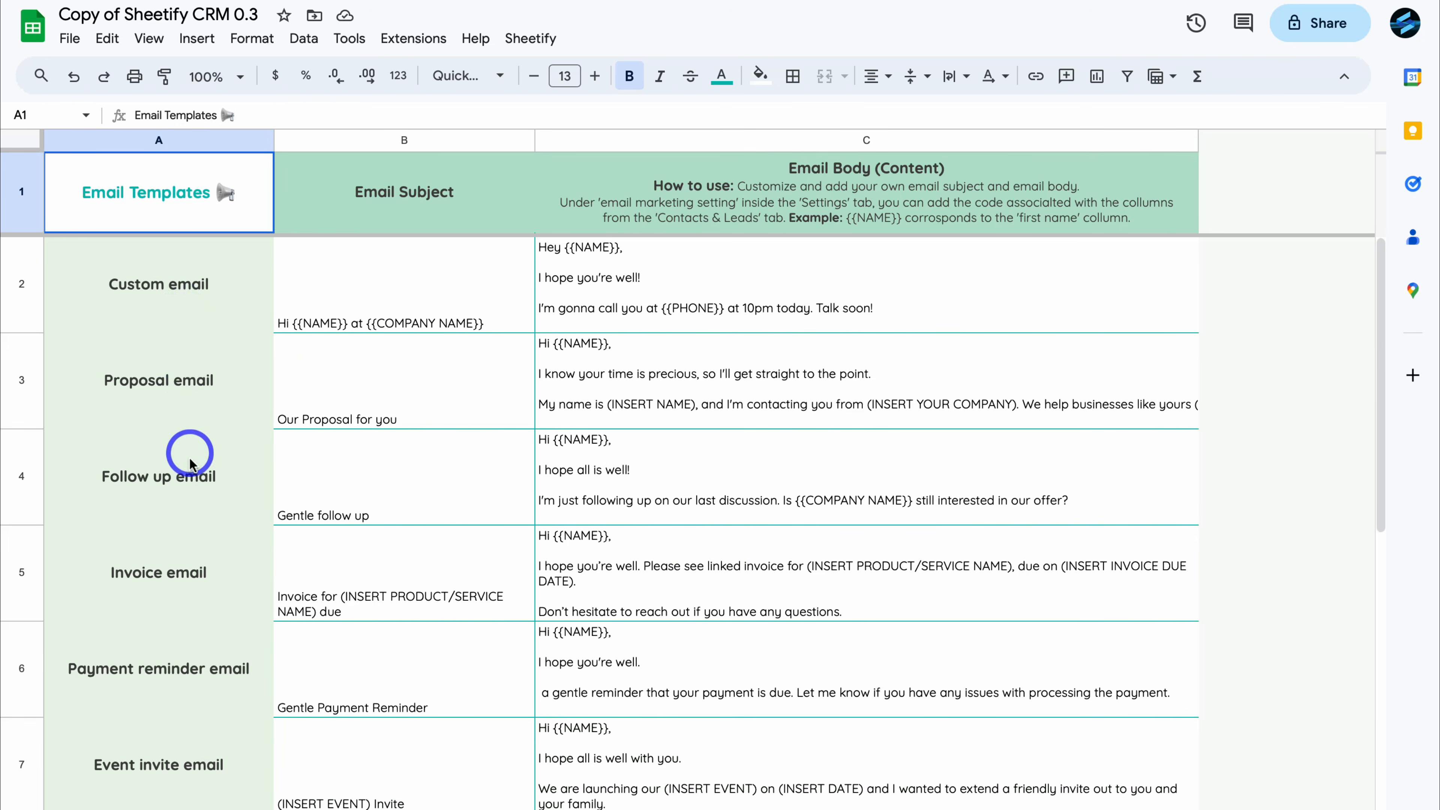
{"action": "scroll", "coordinate": [187, 460], "scroll_direction": "down", "scroll_amount": 5}
{"action": "scroll", "coordinate": [187, 466], "scroll_direction": "up", "scroll_amount": 5}
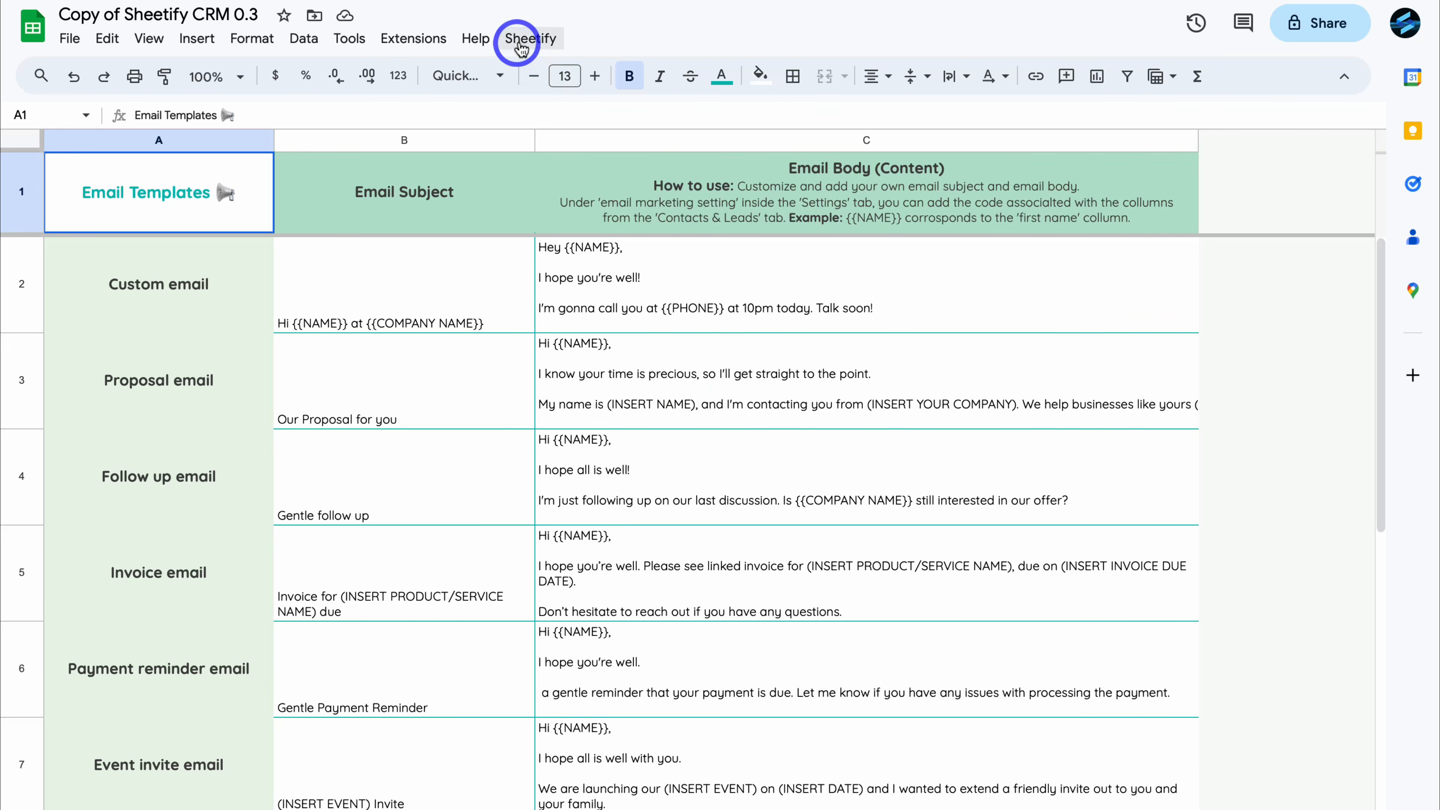
Step: Run Sheetify's Set Authorization and grant the script access to the Google account, proceeding past the unverified-app page
{"action": "left_click", "coordinate": [531, 38]}
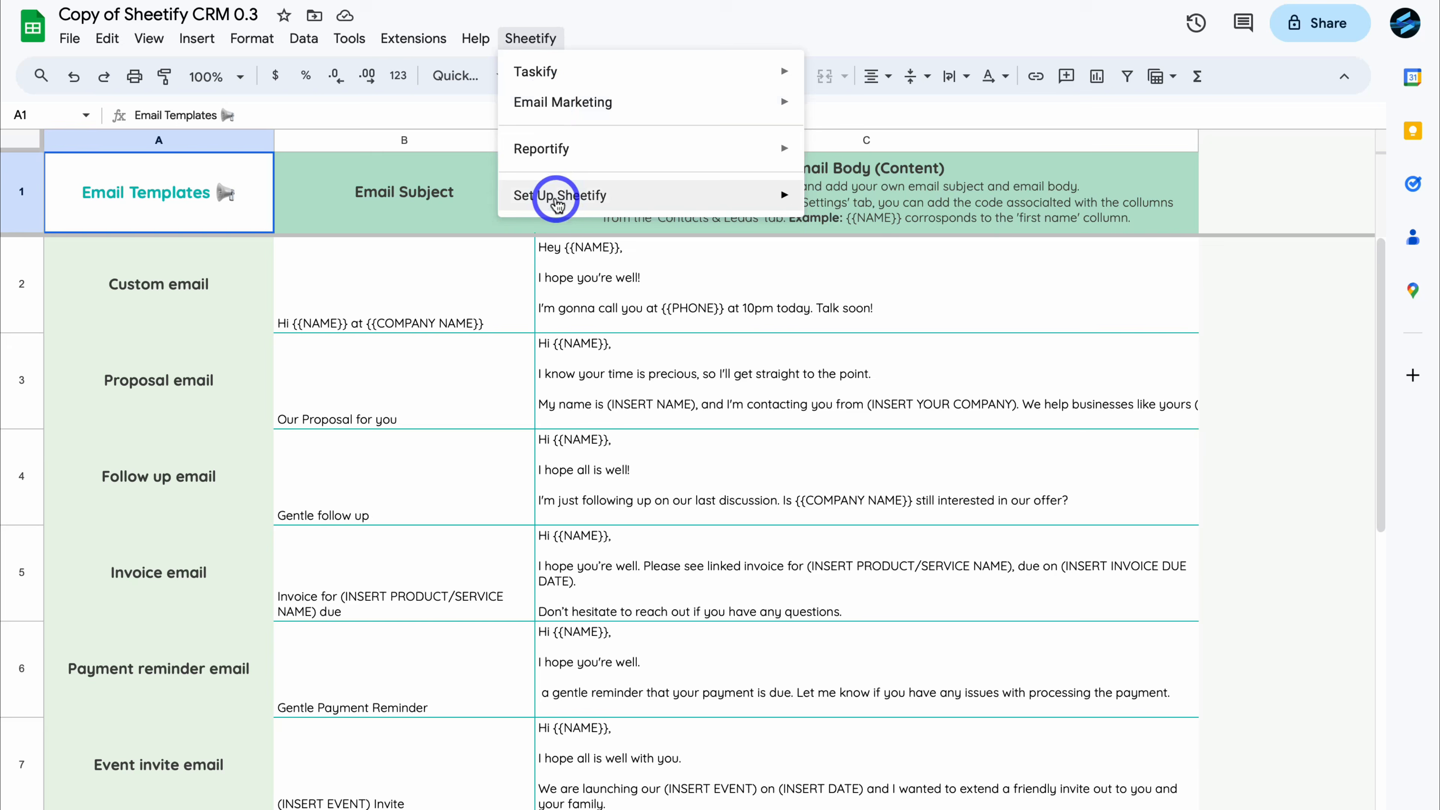
{"action": "mouse_move", "coordinate": [564, 194]}
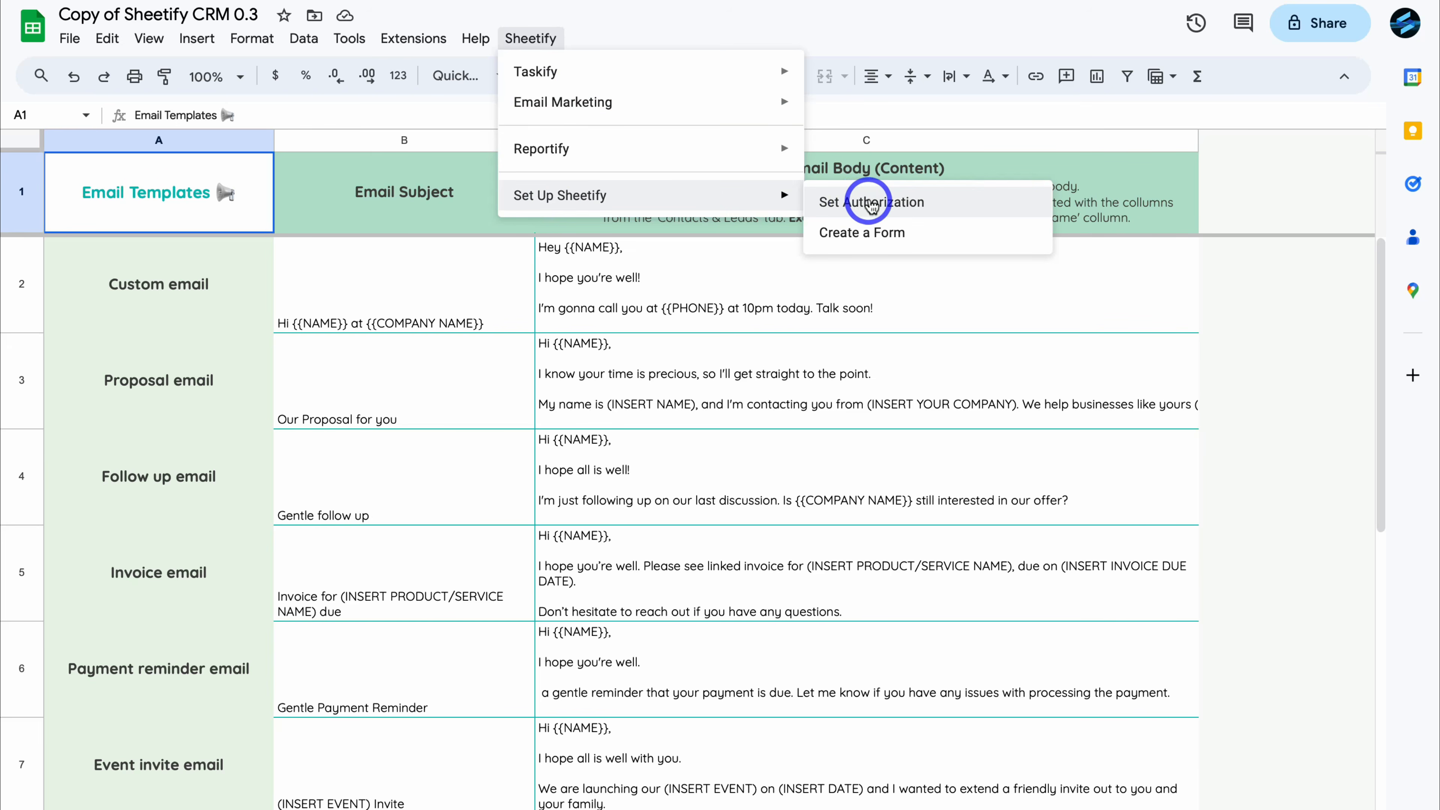
{"action": "left_click", "coordinate": [916, 203]}
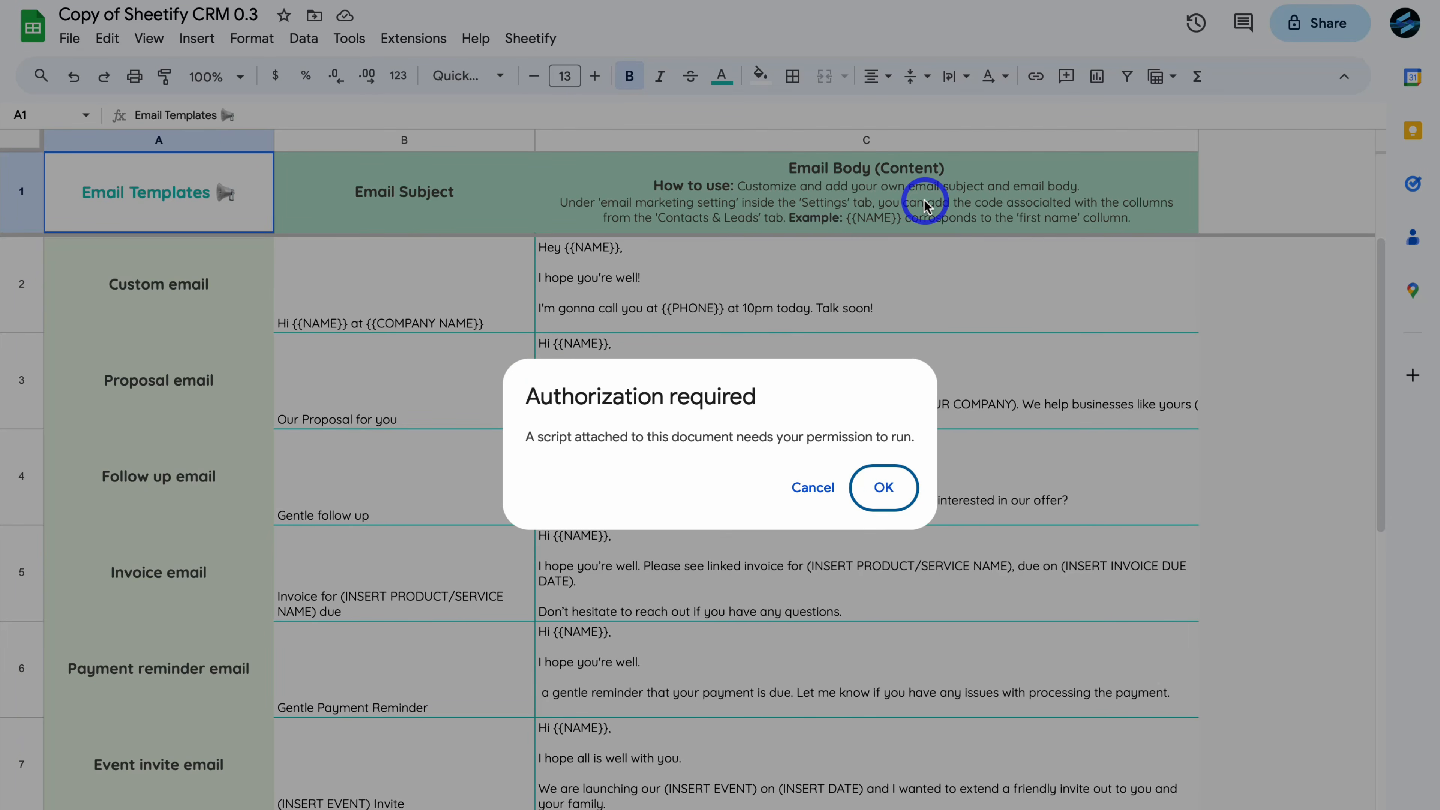
{"action": "left_click", "coordinate": [885, 487]}
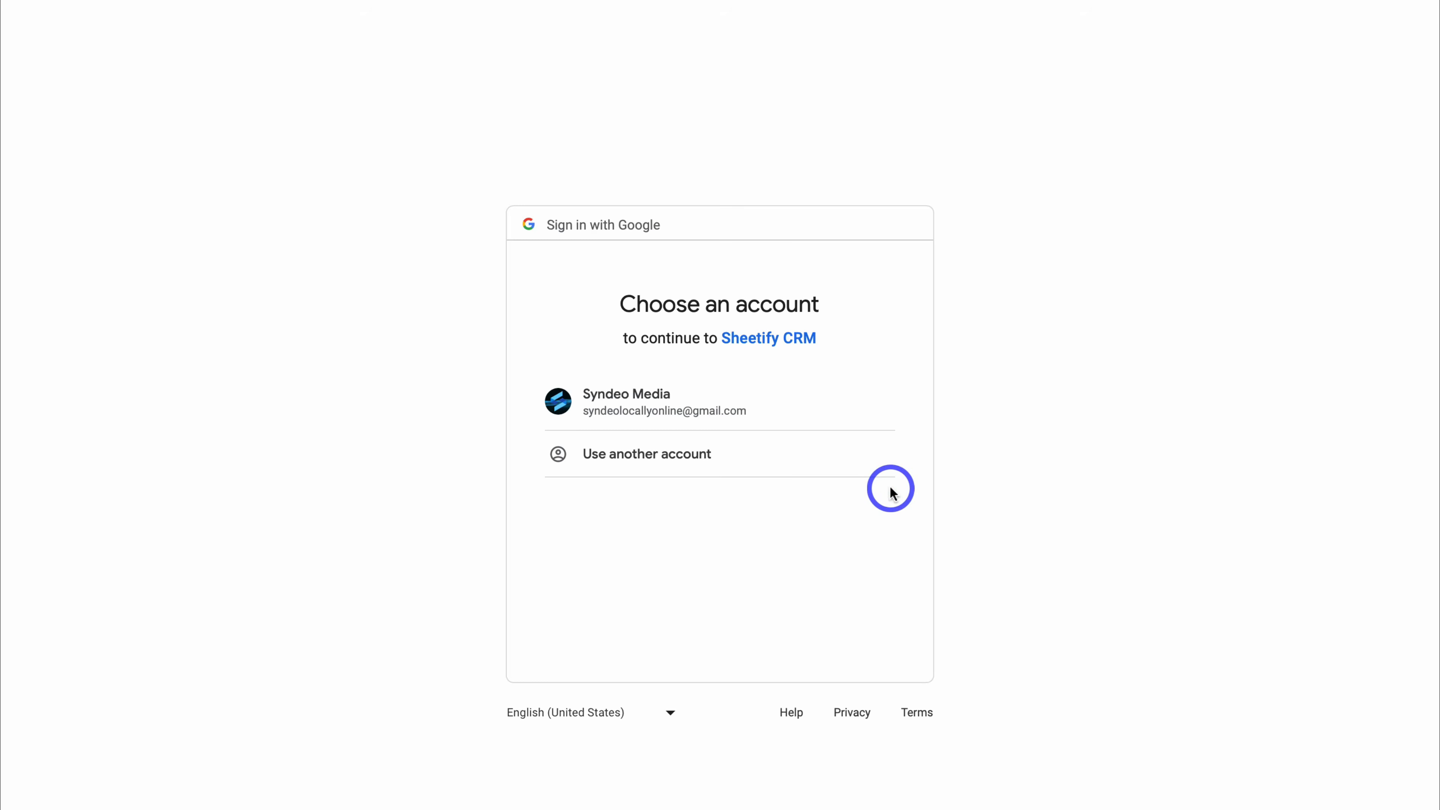
{"action": "left_click", "coordinate": [781, 405]}
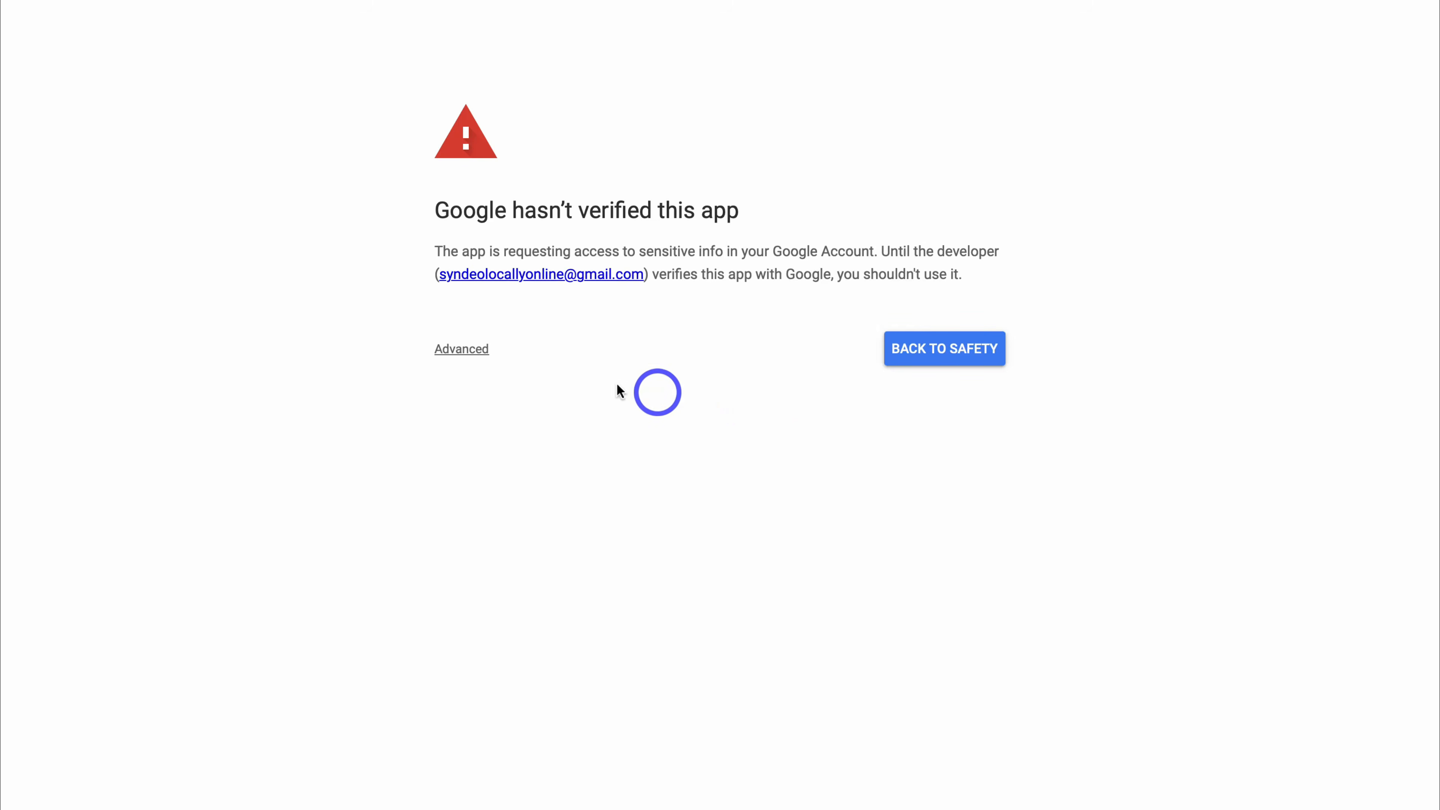
{"action": "left_click", "coordinate": [460, 350]}
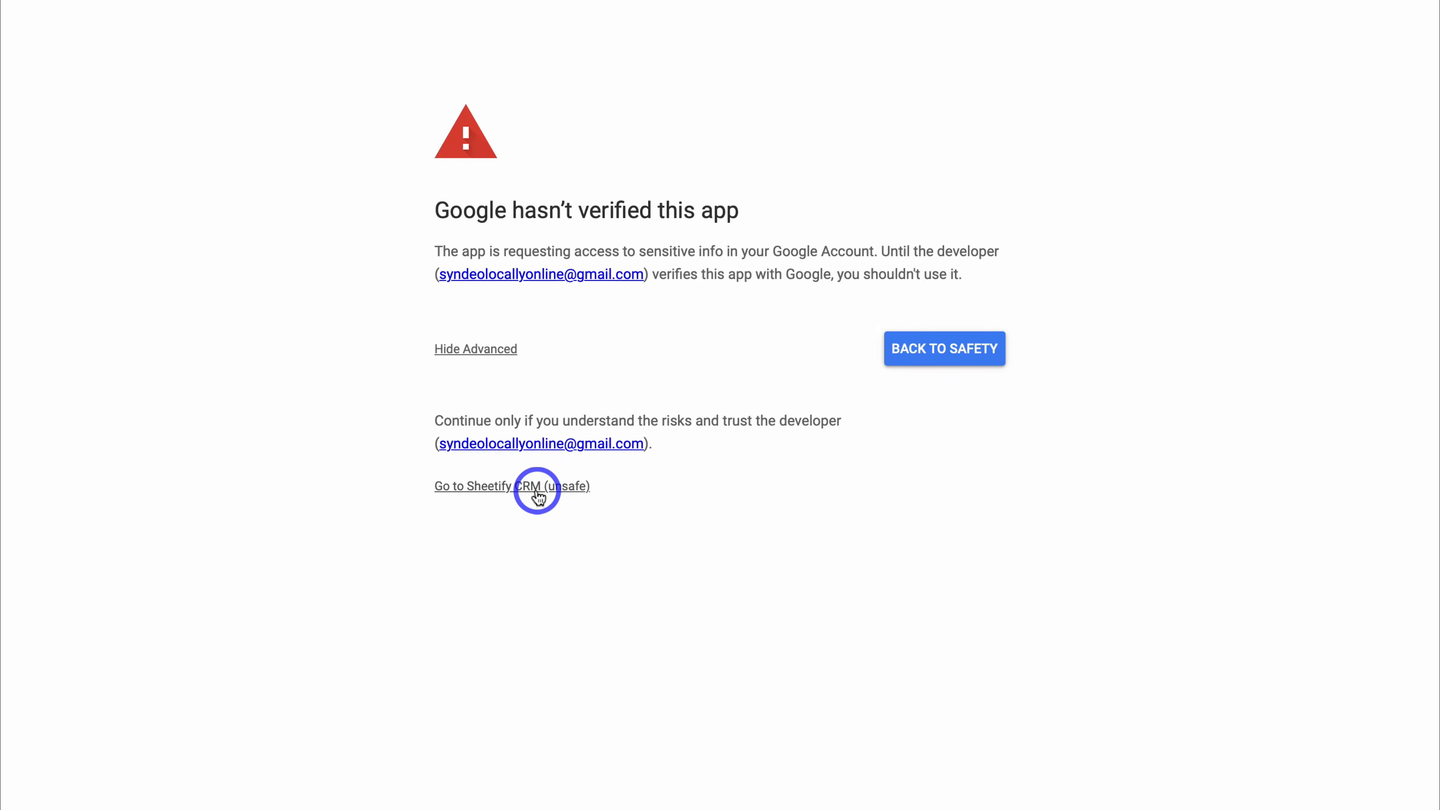
{"action": "left_click", "coordinate": [537, 487]}
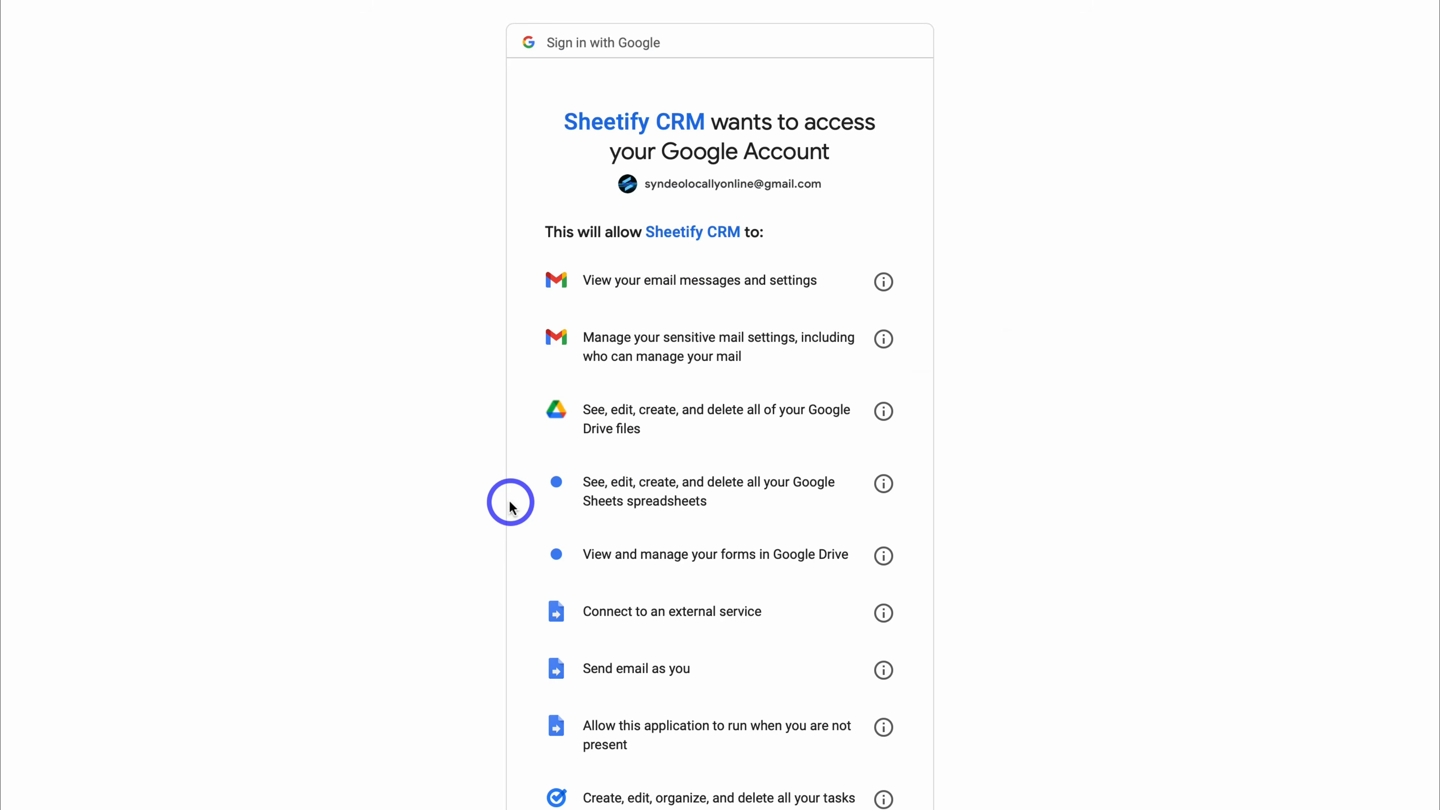
{"action": "scroll", "coordinate": [510, 505], "scroll_direction": "down", "scroll_amount": 2}
{"action": "scroll", "coordinate": [510, 507], "scroll_direction": "up", "scroll_amount": 2}
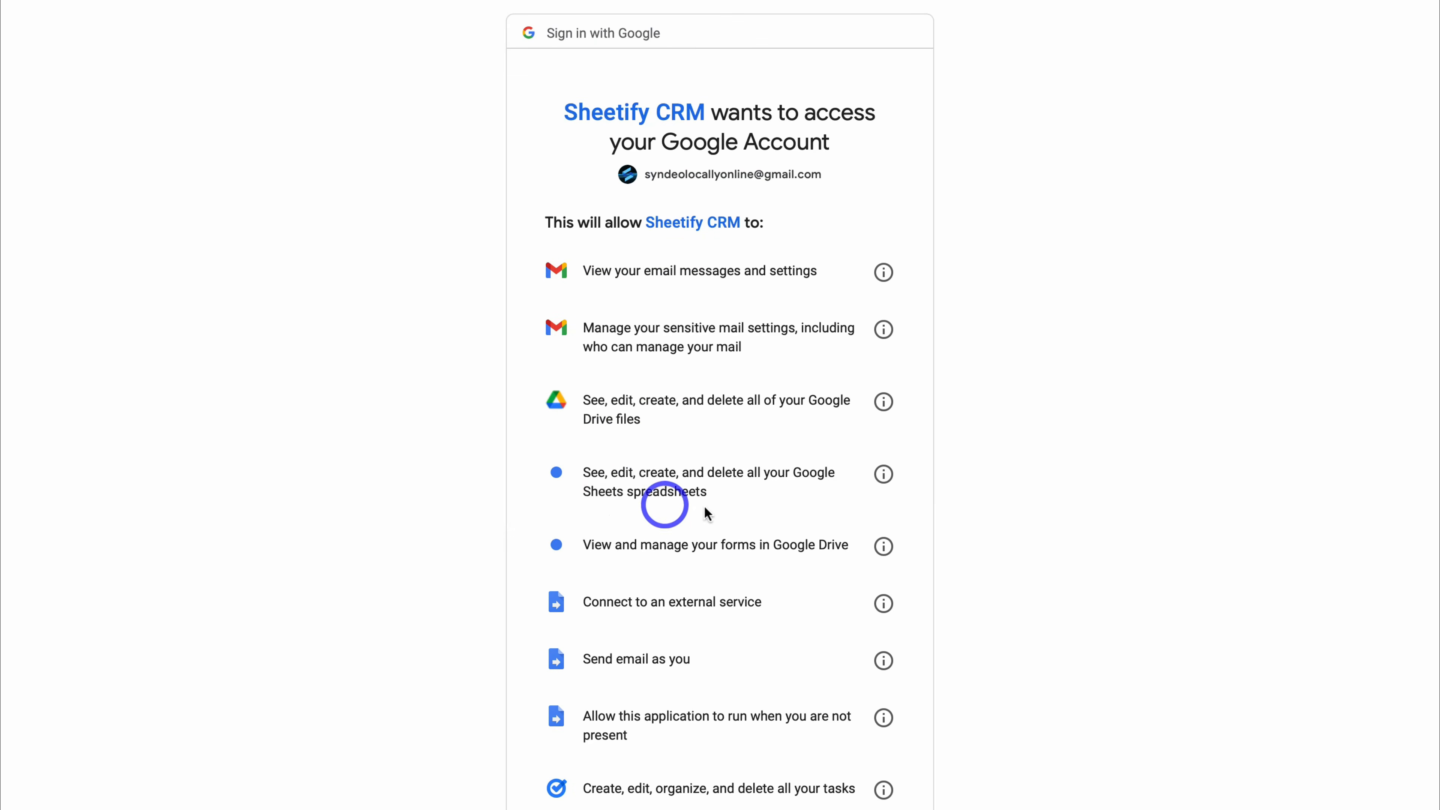
{"action": "scroll", "coordinate": [957, 519], "scroll_direction": "down", "scroll_amount": 5}
{"action": "scroll", "coordinate": [956, 522], "scroll_direction": "down", "scroll_amount": 1}
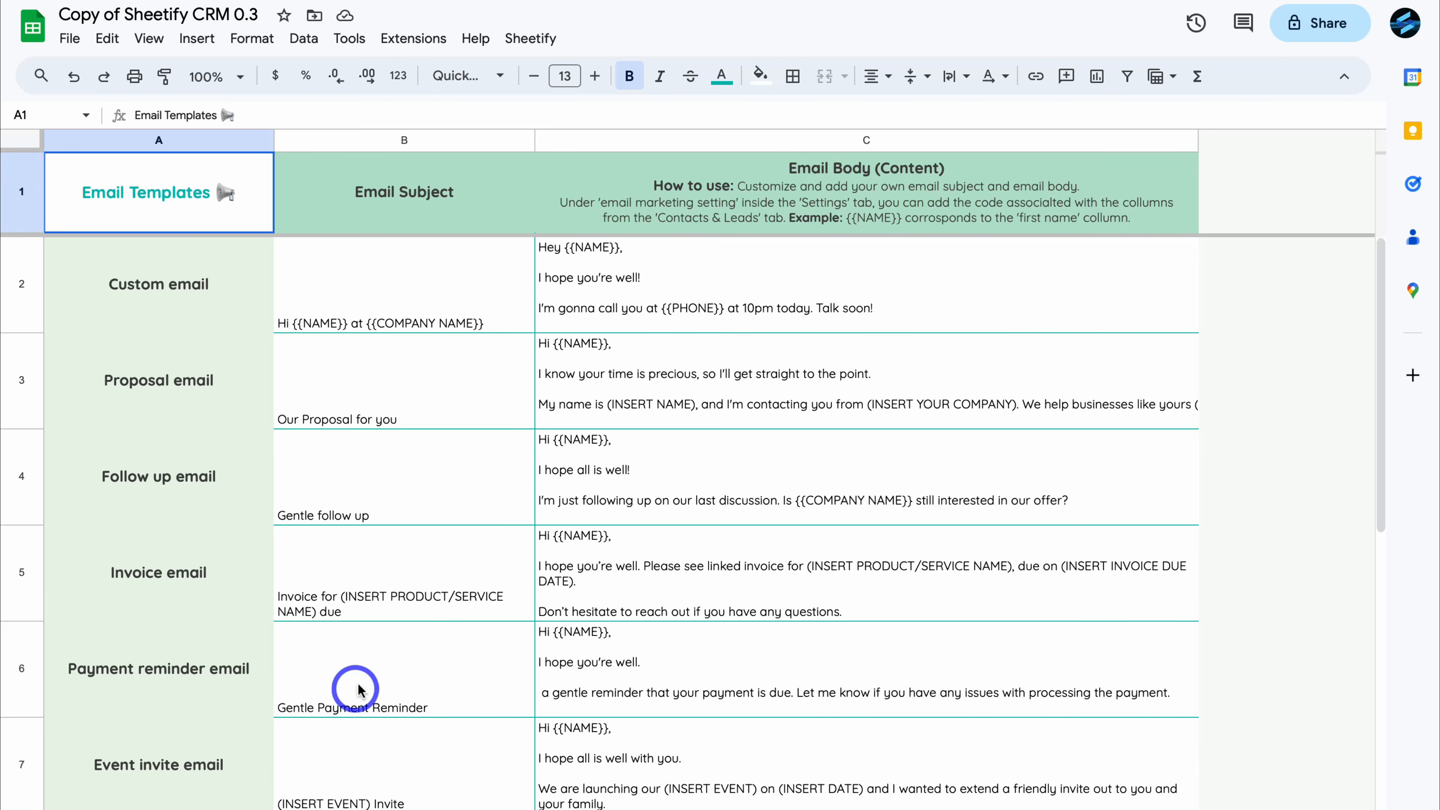
Step: Check the payment reminder email's subject and body, and the contact detail columns in the Contacts & Leads sheet
{"action": "left_click", "coordinate": [397, 689]}
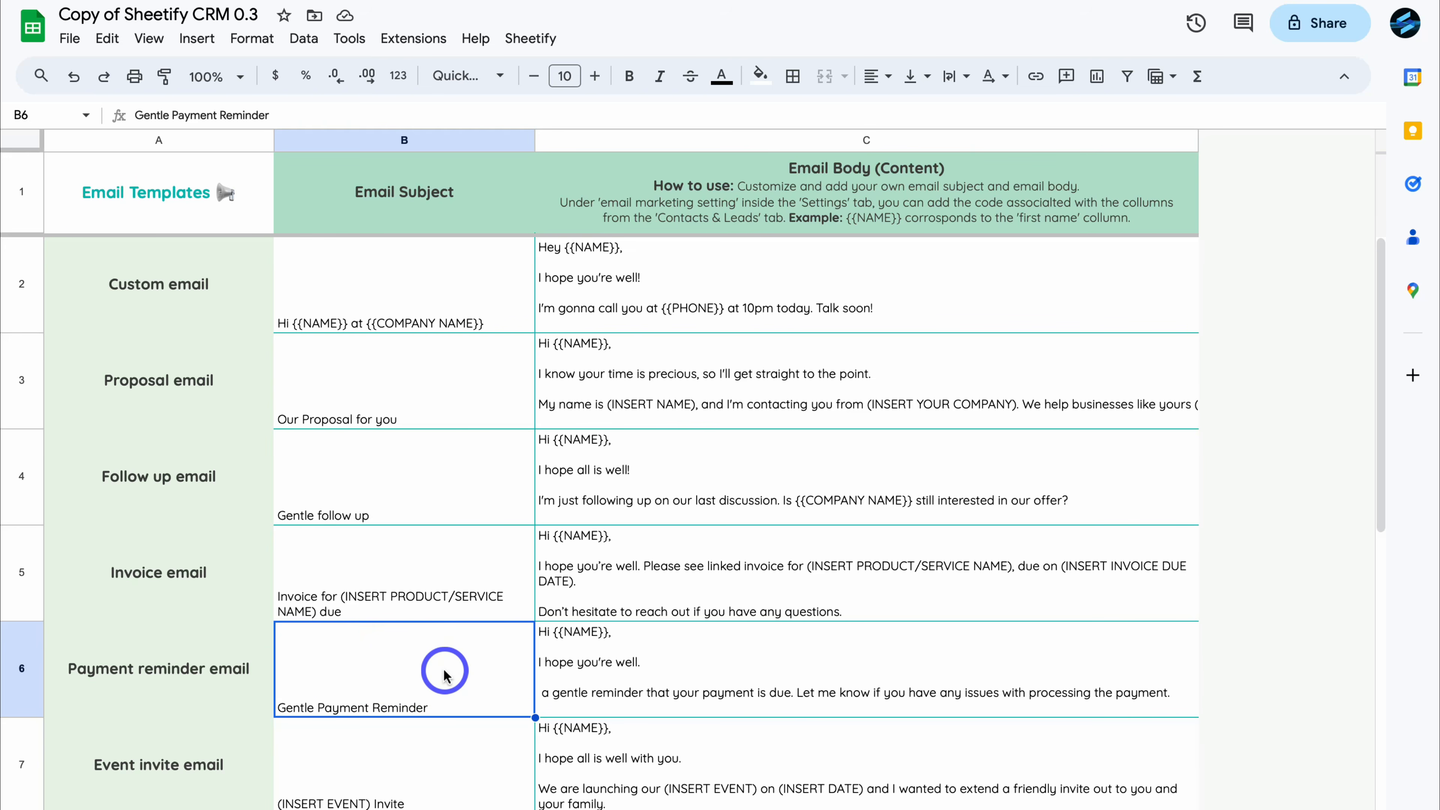
{"action": "left_click", "coordinate": [668, 672]}
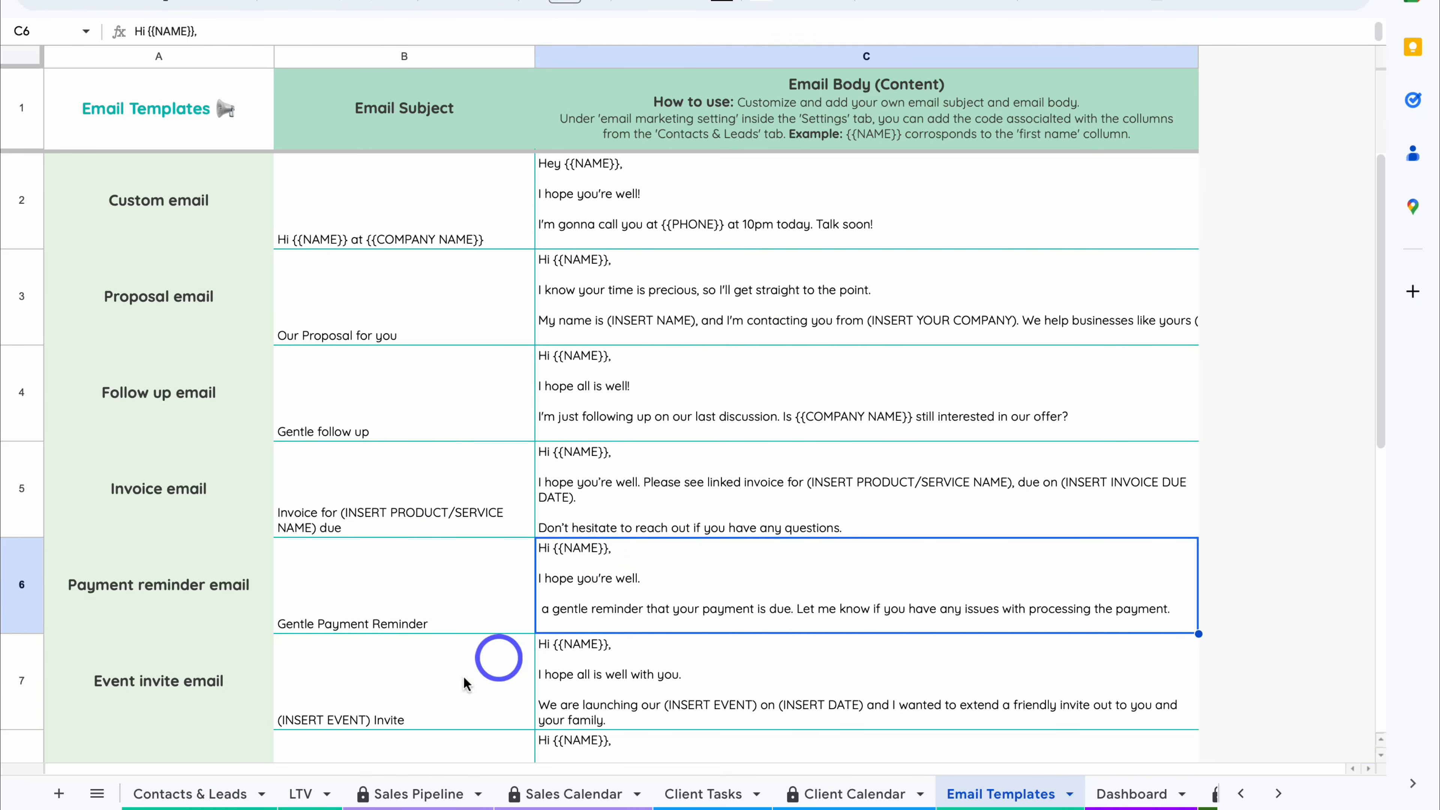
{"action": "left_click", "coordinate": [172, 797]}
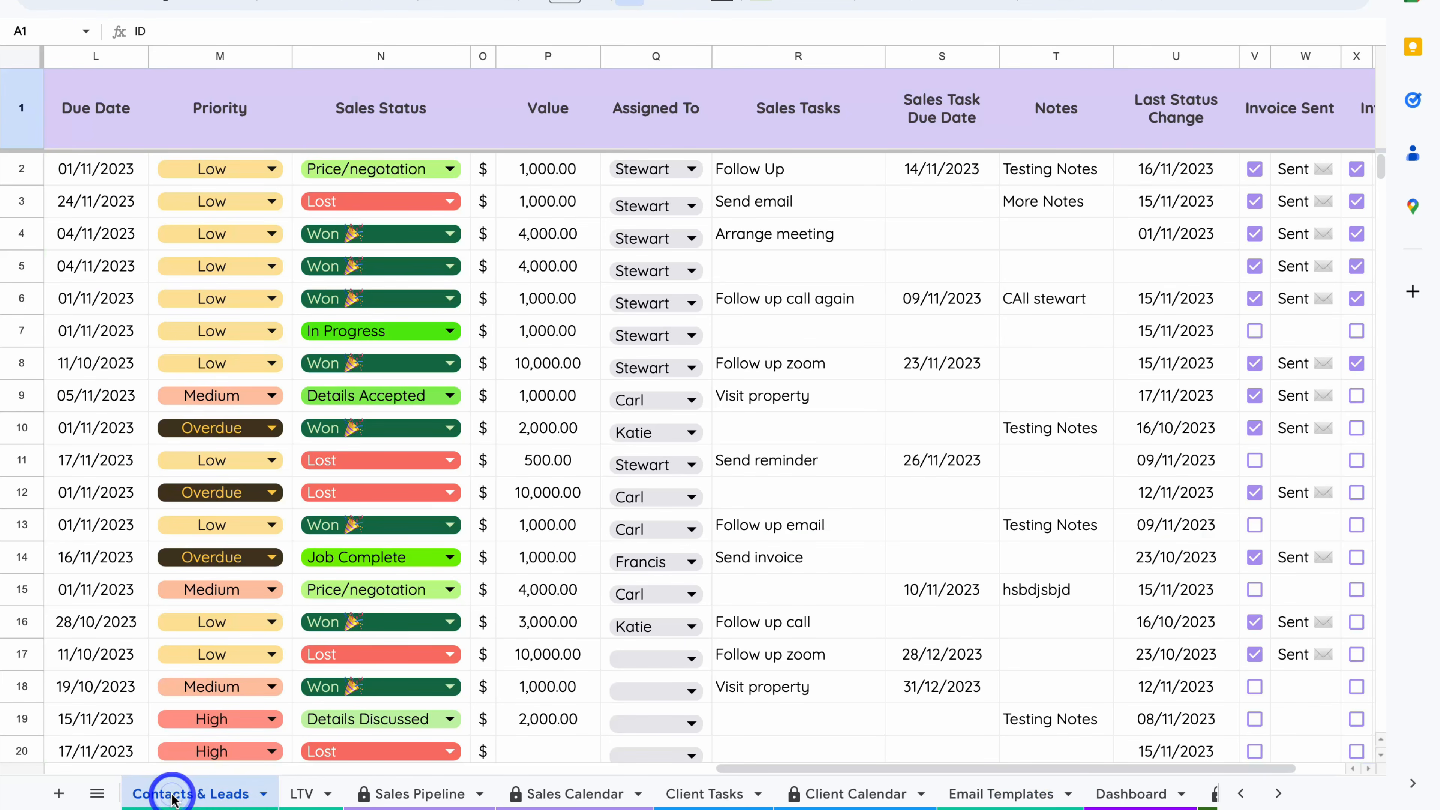
{"action": "scroll", "coordinate": [274, 553], "scroll_direction": "left", "scroll_amount": 10}
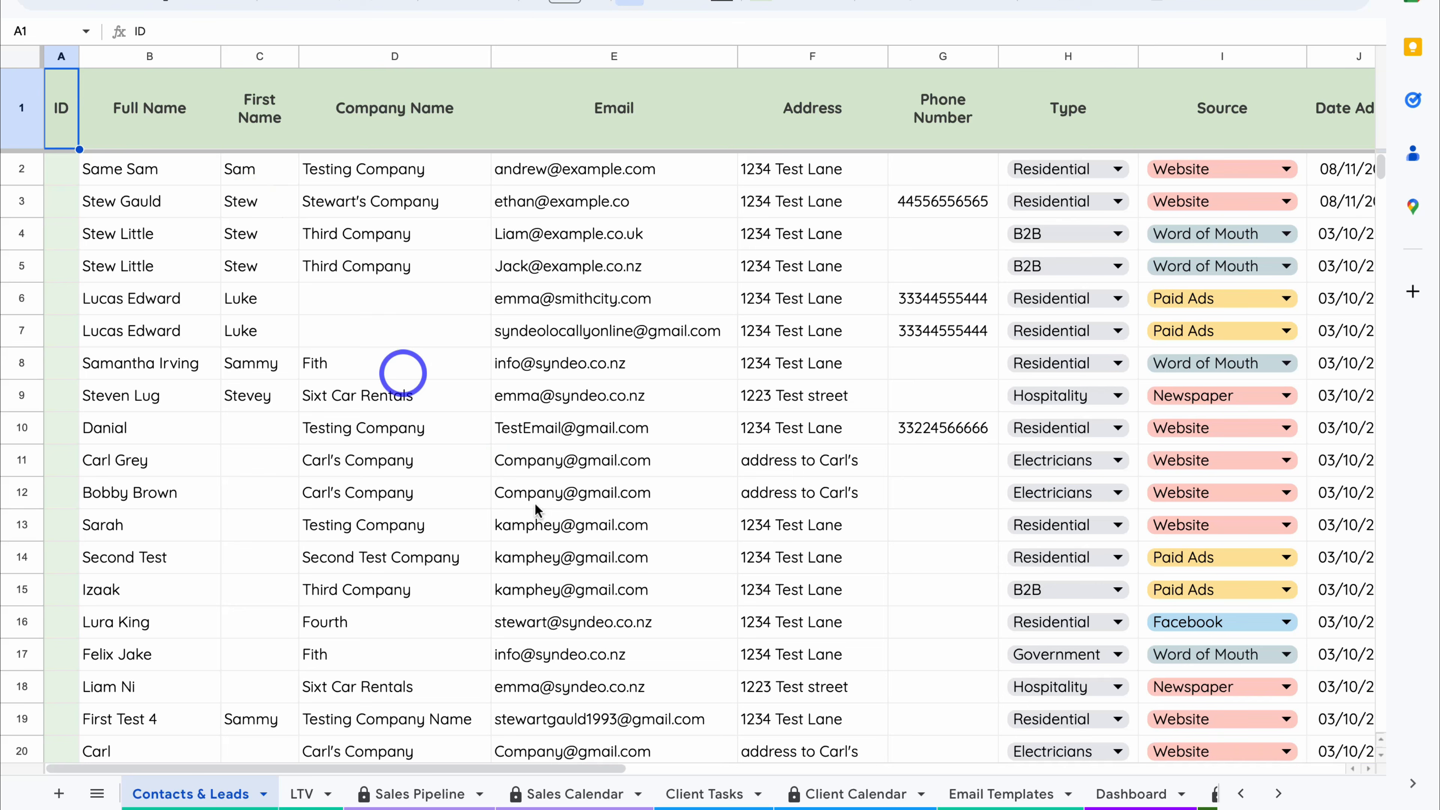
{"action": "scroll", "coordinate": [1134, 791], "scroll_direction": "down", "scroll_amount": 3}
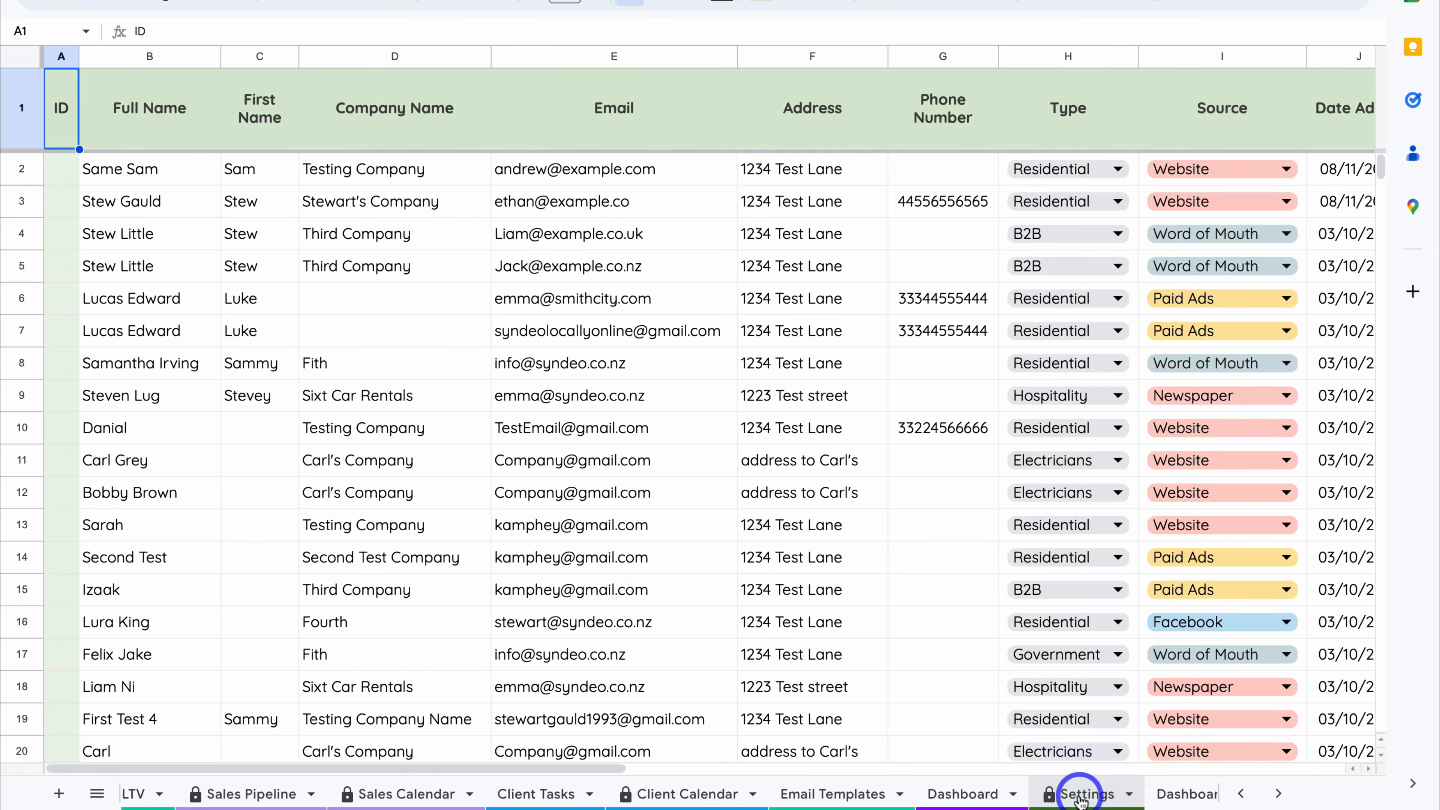
Step: In the Settings sheet's email marketing settings, add the code {{BUSINESS TYPE}} in row 9 and link it to the Type column
{"action": "left_click", "coordinate": [1080, 794]}
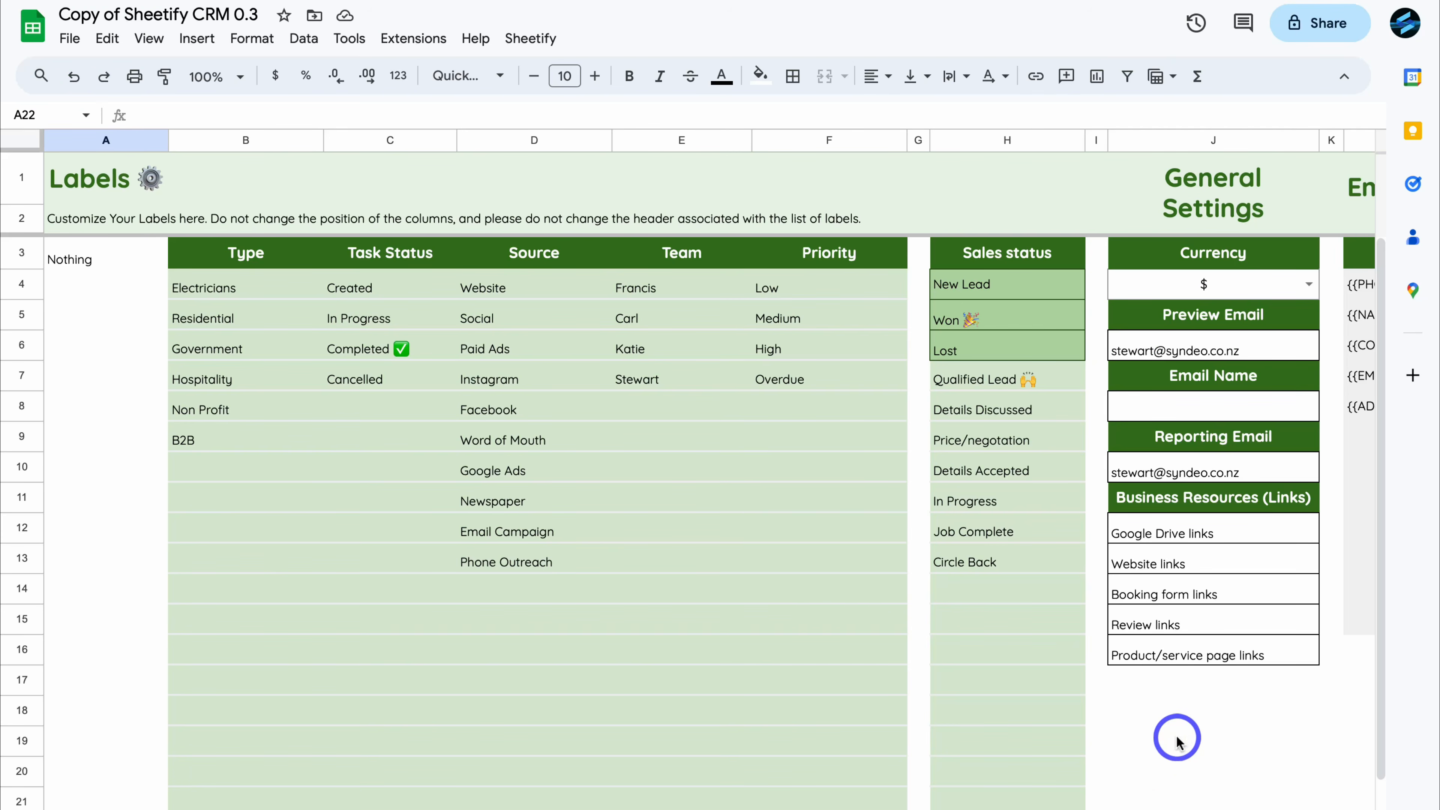
{"action": "scroll", "coordinate": [1176, 740], "scroll_direction": "right", "scroll_amount": 10}
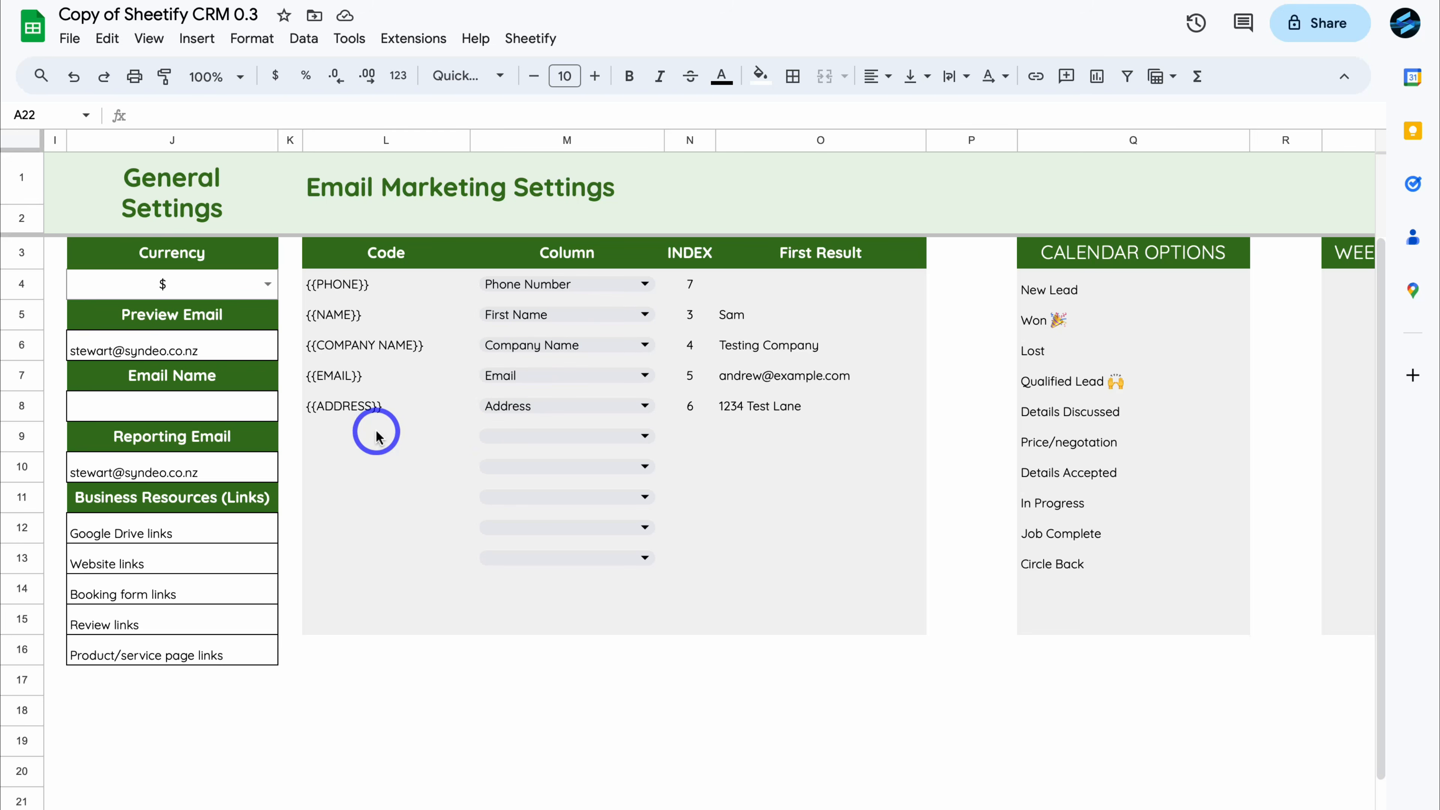
{"action": "left_click", "coordinate": [645, 435]}
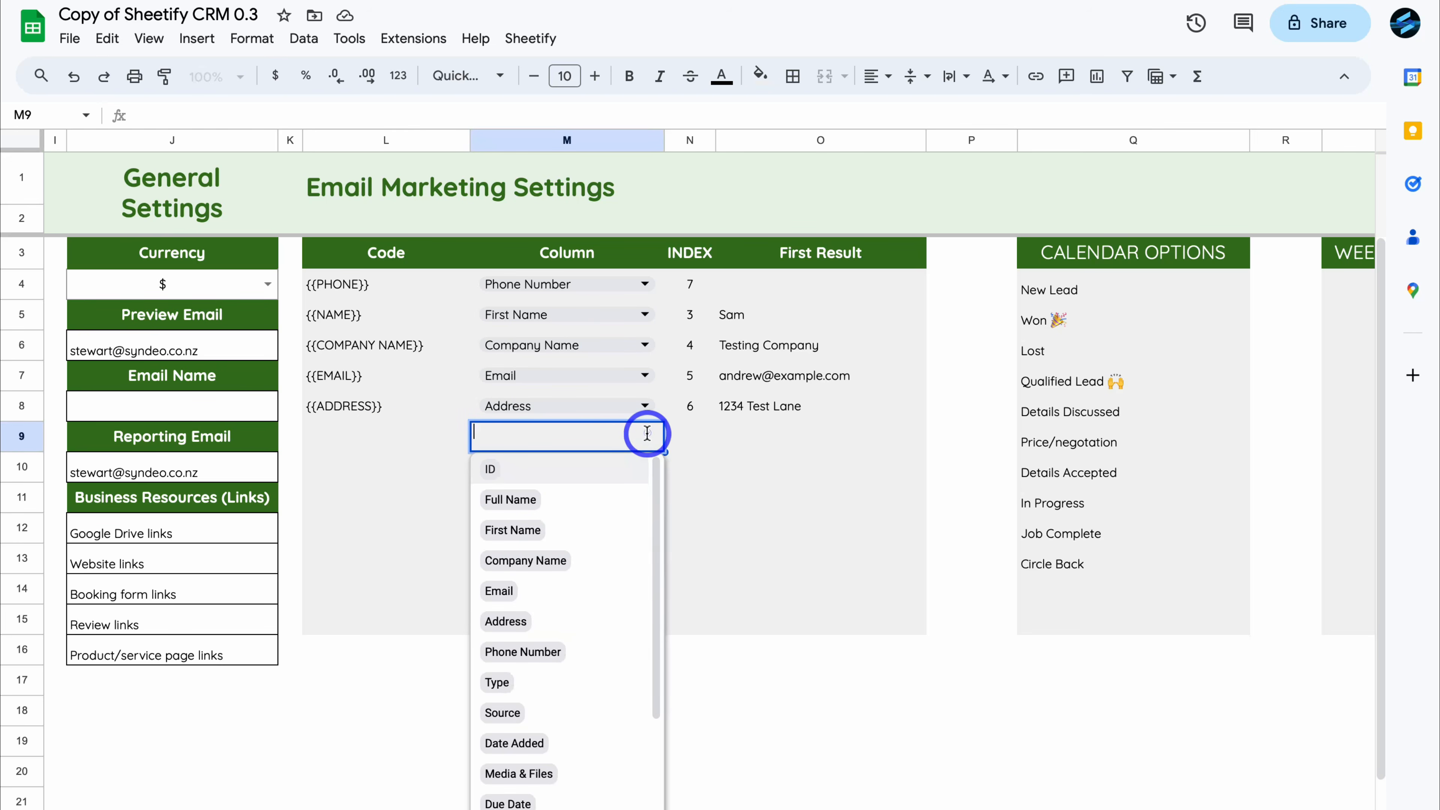
{"action": "left_click", "coordinate": [543, 685]}
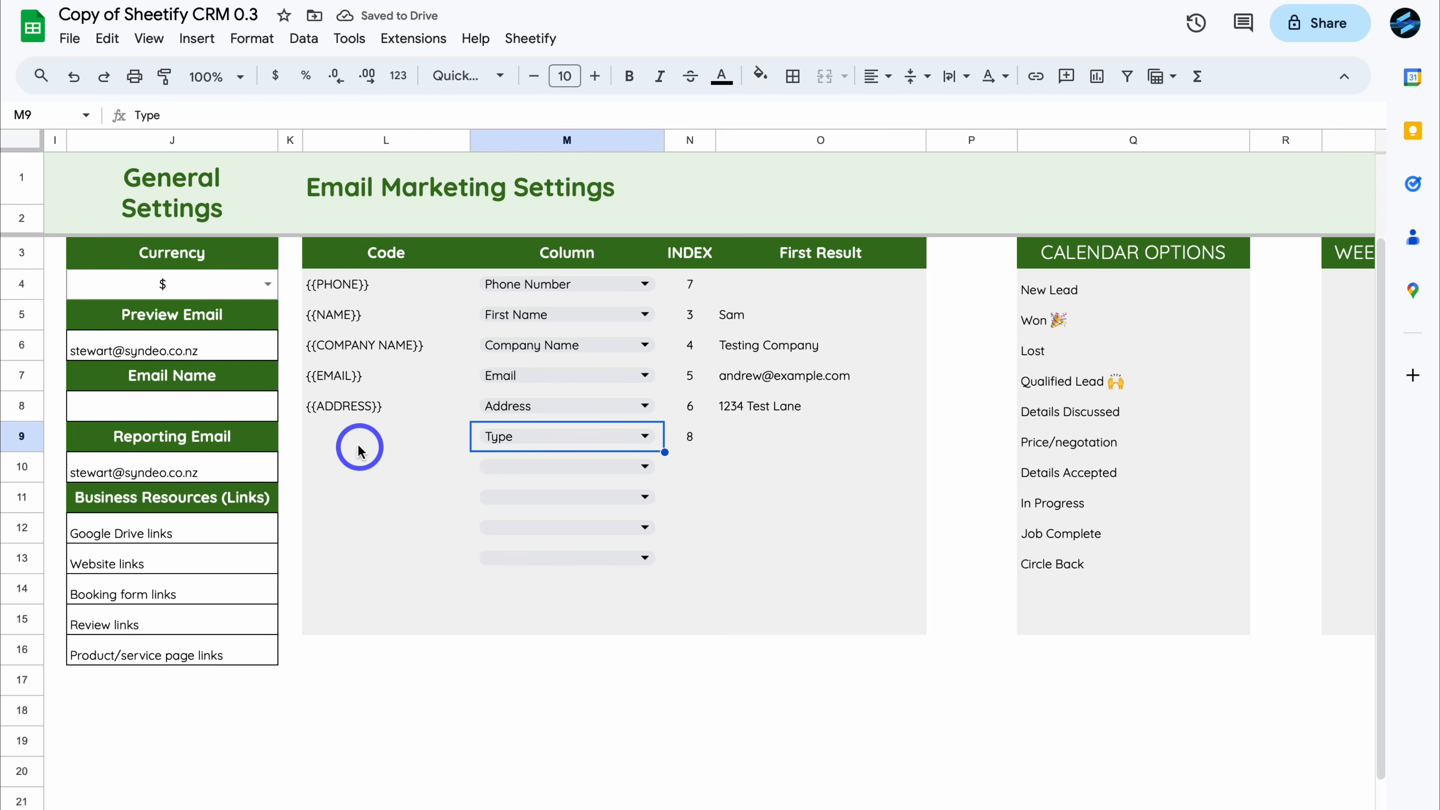
{"action": "left_click", "coordinate": [343, 439]}
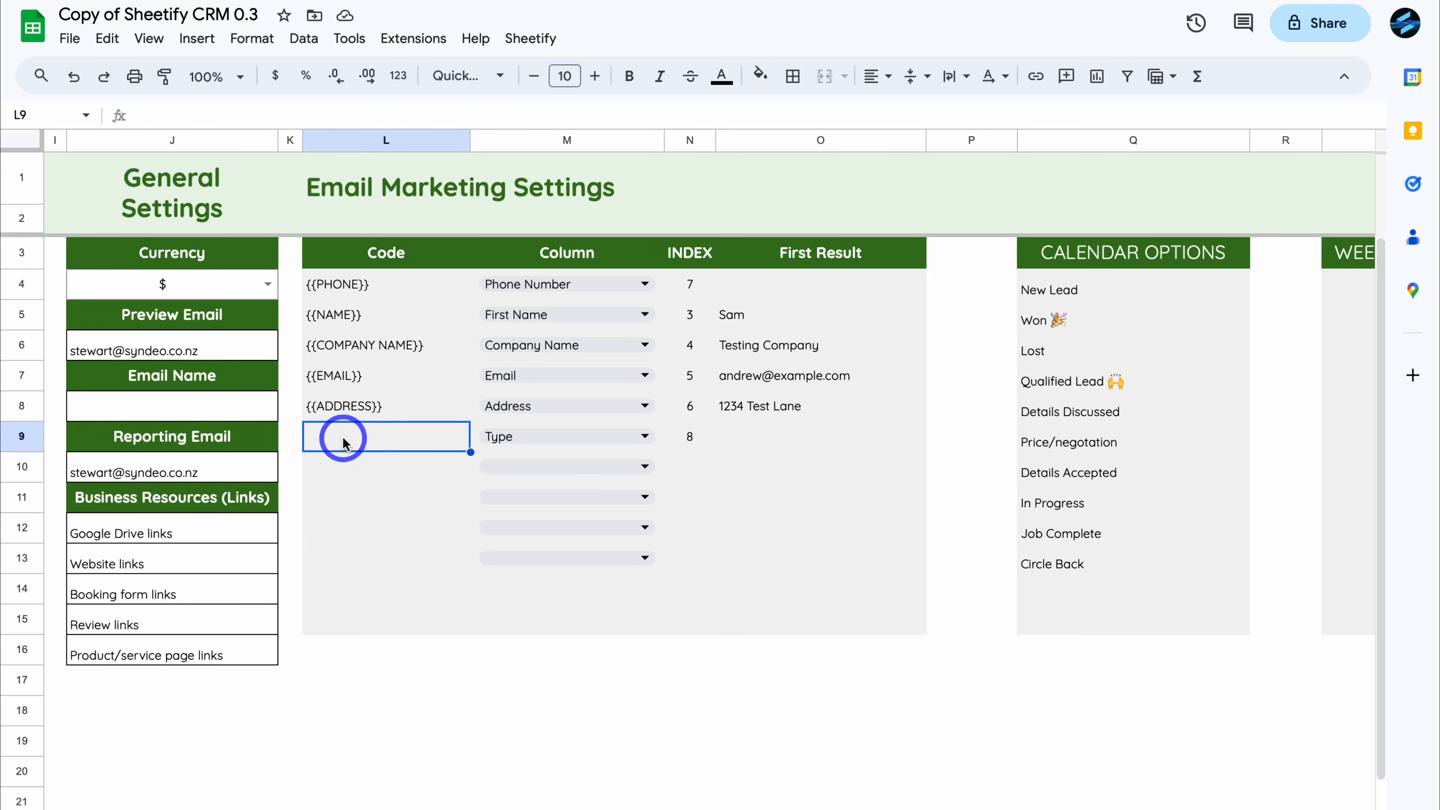
{"action": "type", "text": "{{BUSINESS TYPE}}"}
{"action": "left_click", "coordinate": [376, 525]}
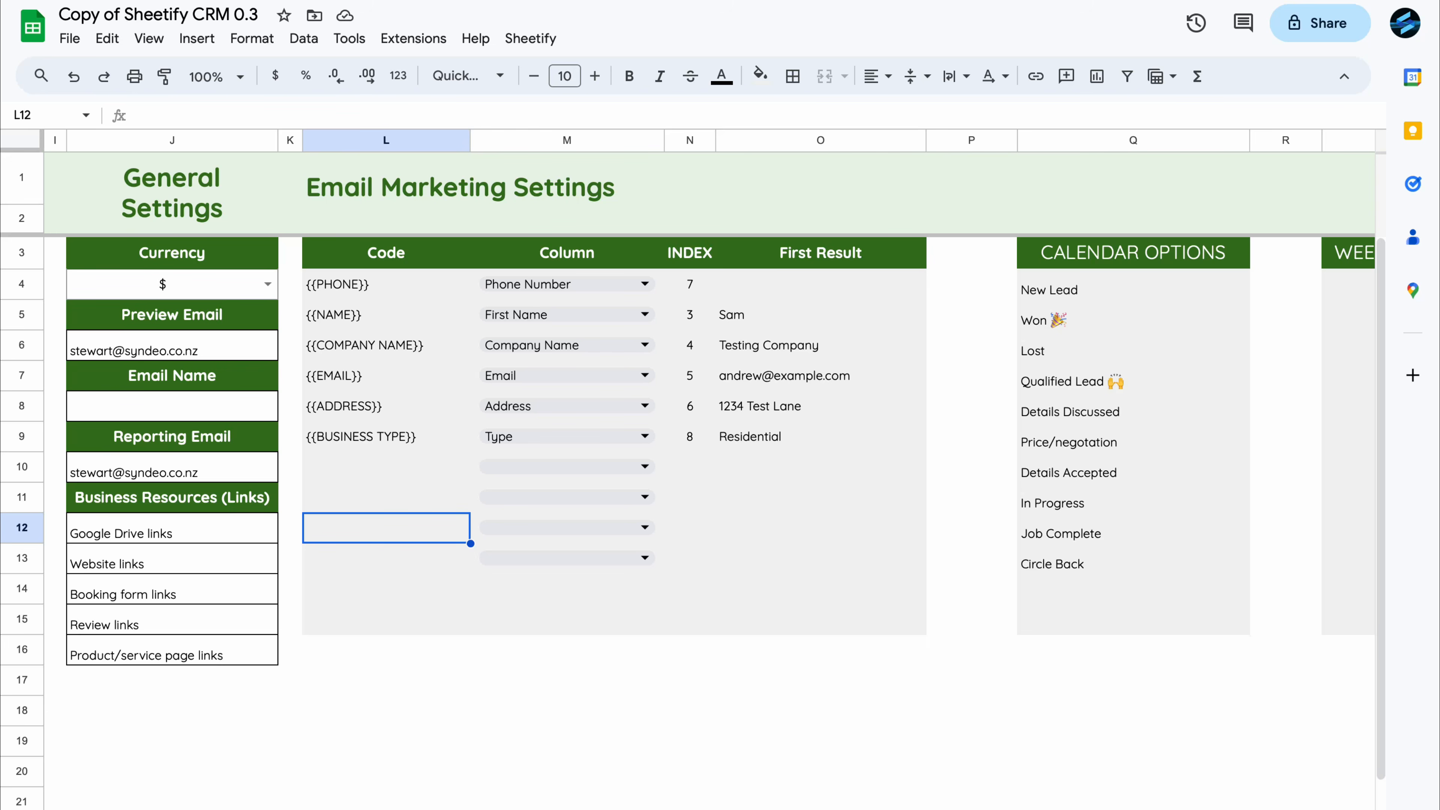
Step: In the payment reminder email body, begin the reminder sentence with "A gentle reminder" and replace "your" with {{COMPANY NAME}}
{"action": "left_click", "coordinate": [782, 809]}
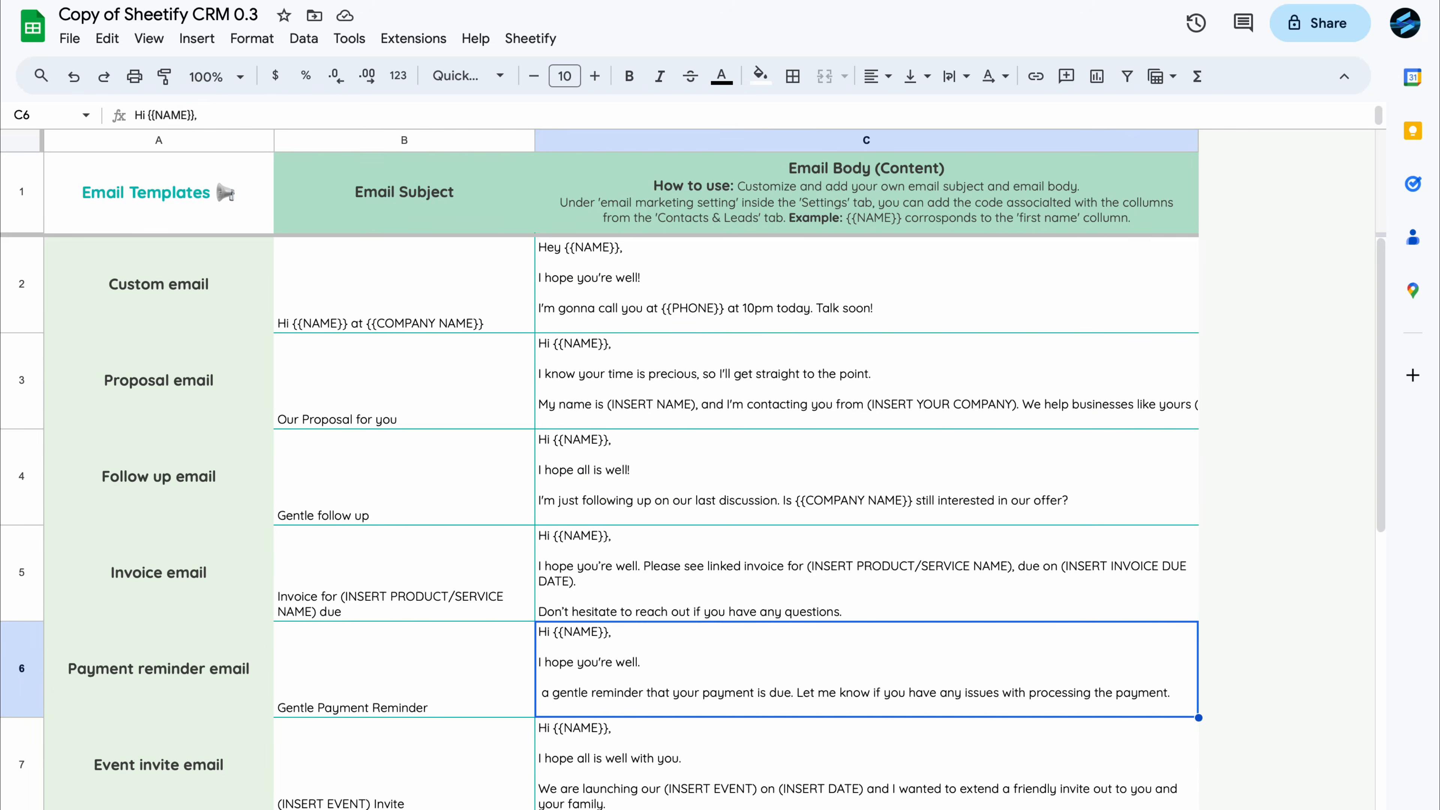
{"action": "double_click", "coordinate": [776, 680]}
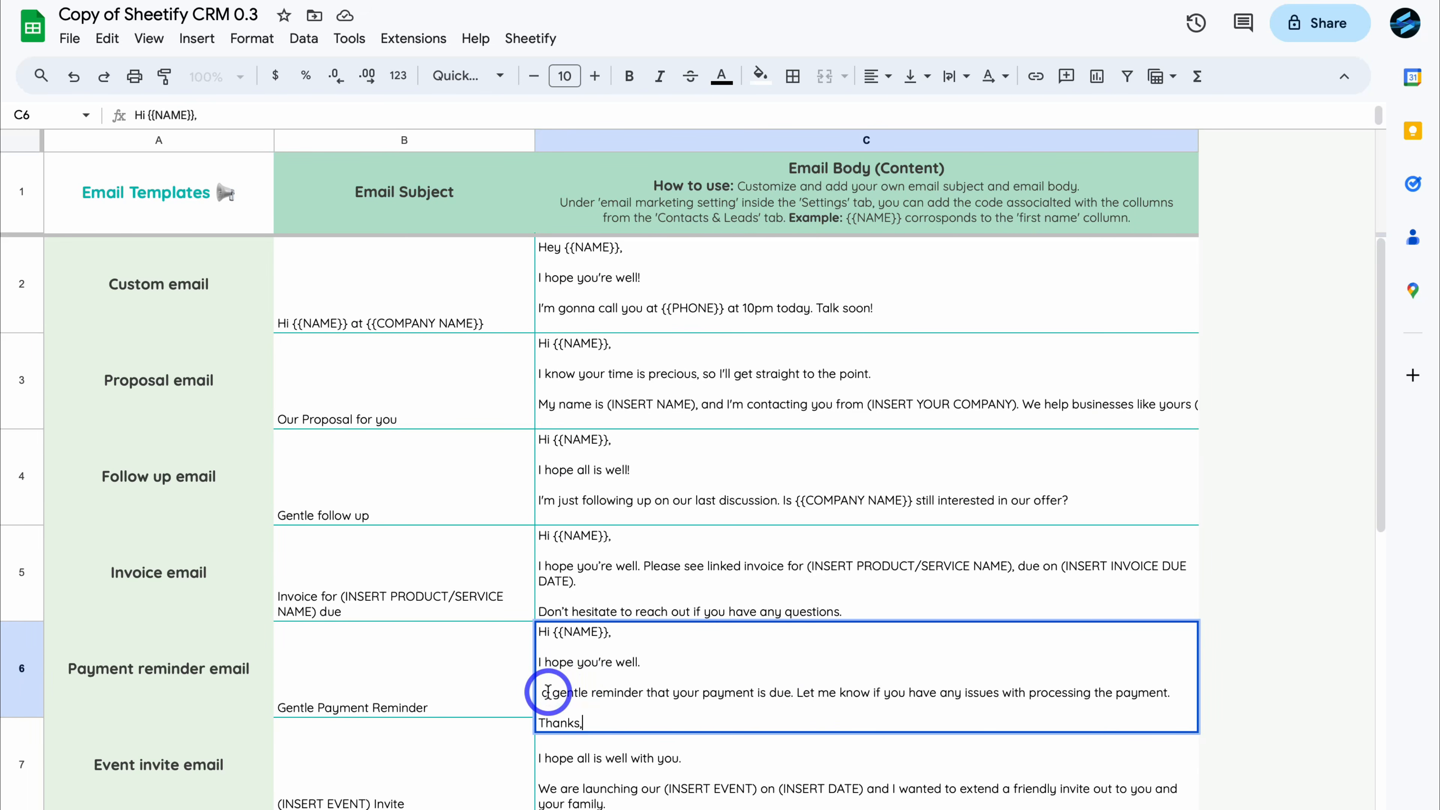
{"action": "left_click_drag", "start_coordinate": [549, 693], "coordinate": [535, 694]}
{"action": "type", "text": "A"}
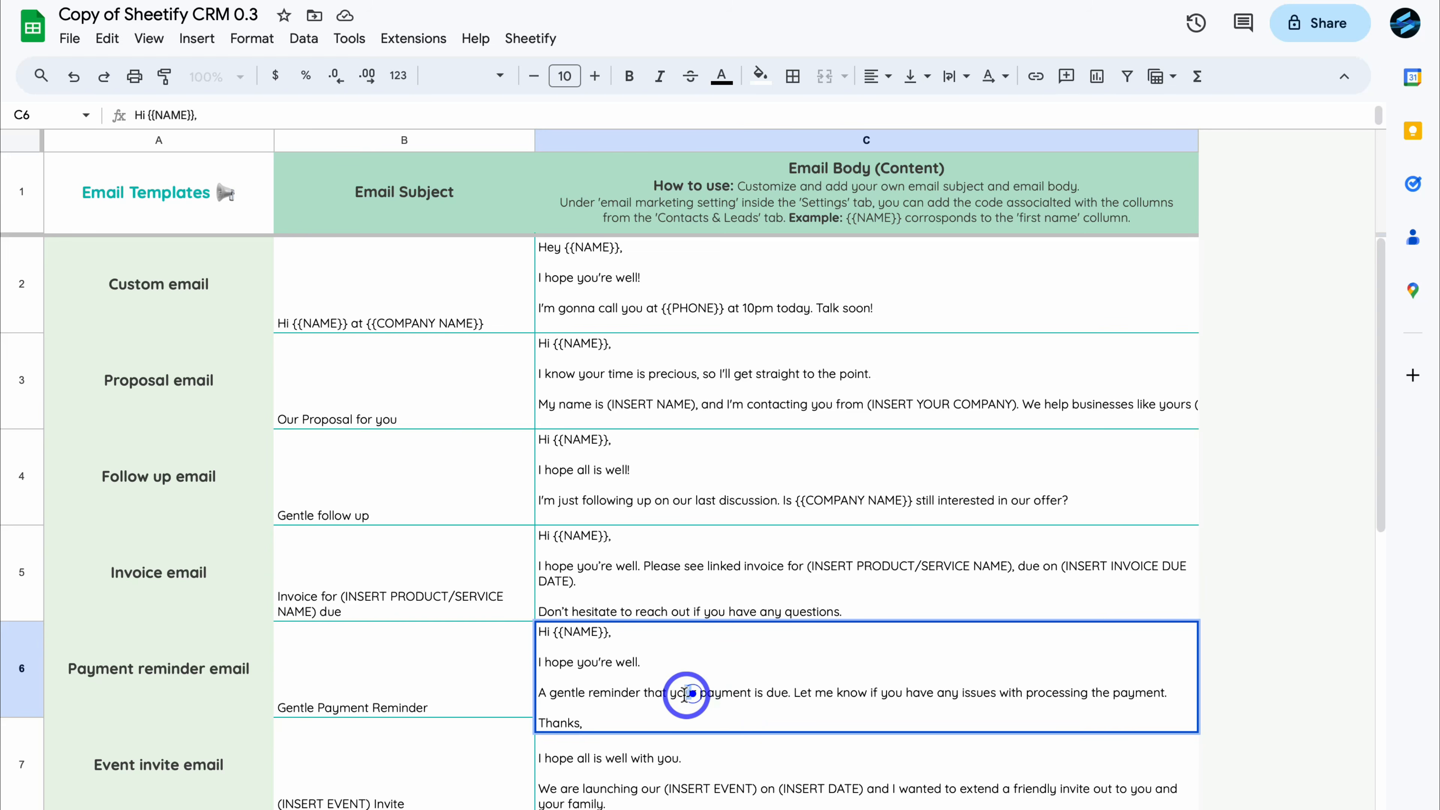
{"action": "left_click_drag", "start_coordinate": [693, 693], "coordinate": [672, 696]}
{"action": "type", "text": "{{COMPANY NAME}}"}
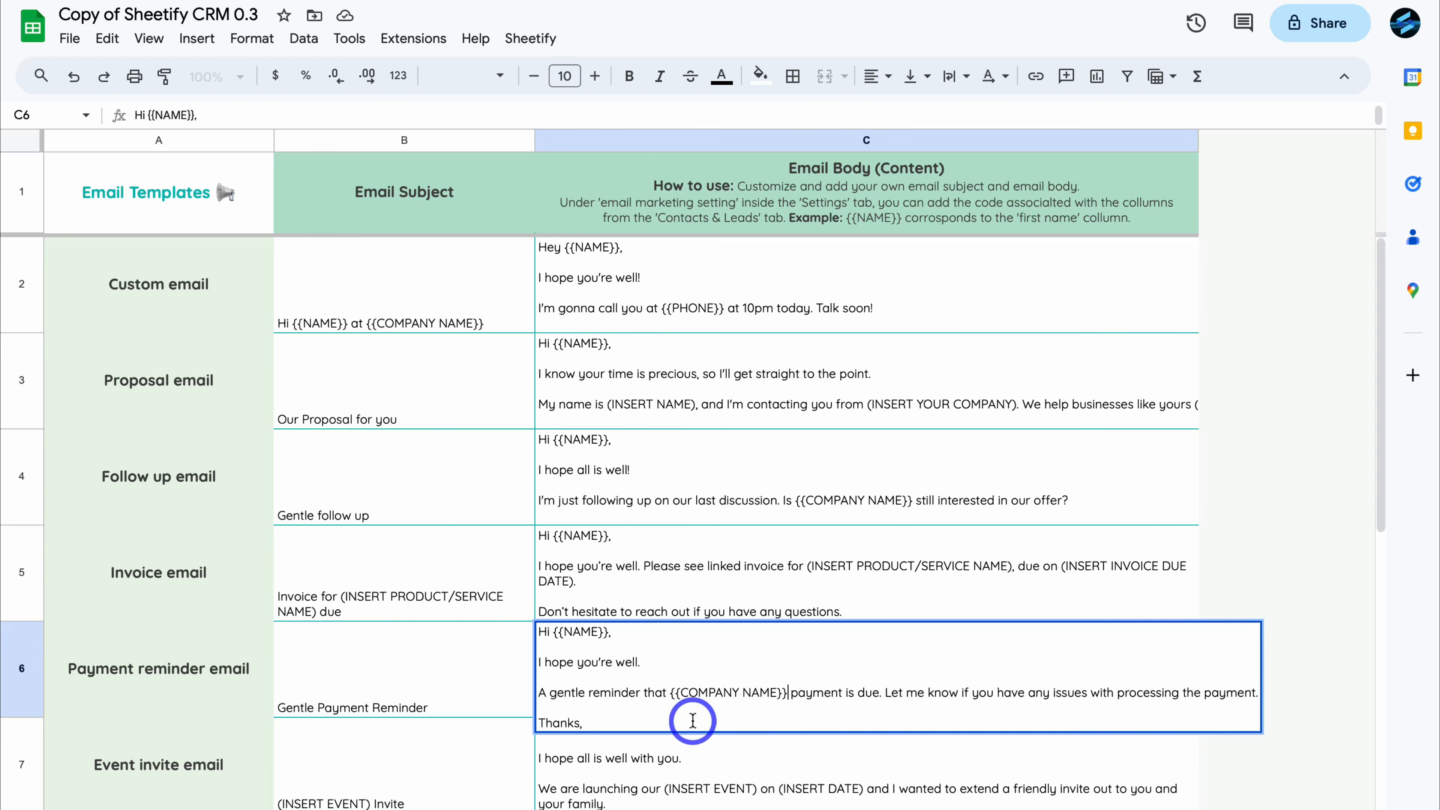
{"action": "left_click", "coordinate": [693, 719]}
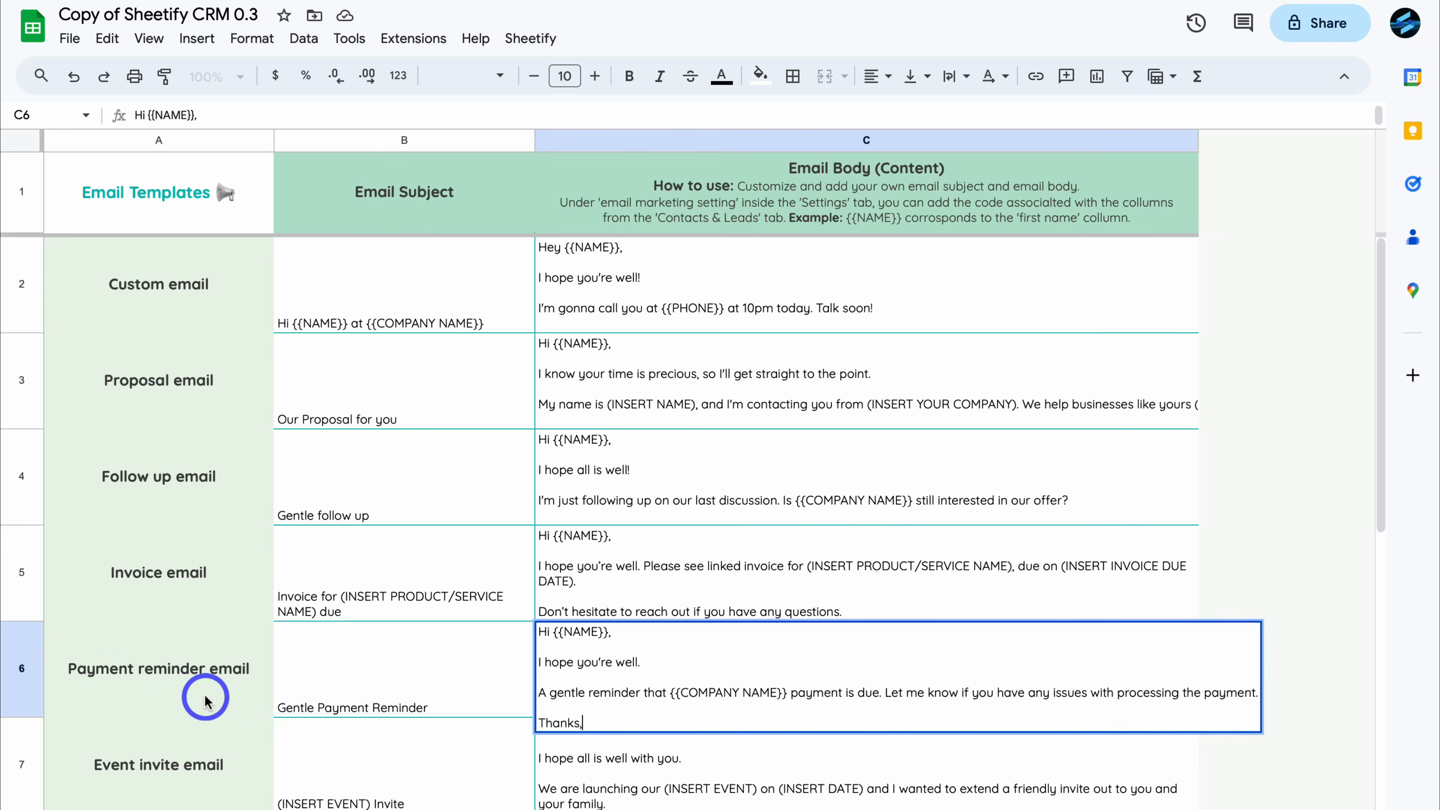
{"action": "scroll", "coordinate": [289, 782], "scroll_direction": "up", "scroll_amount": 3}
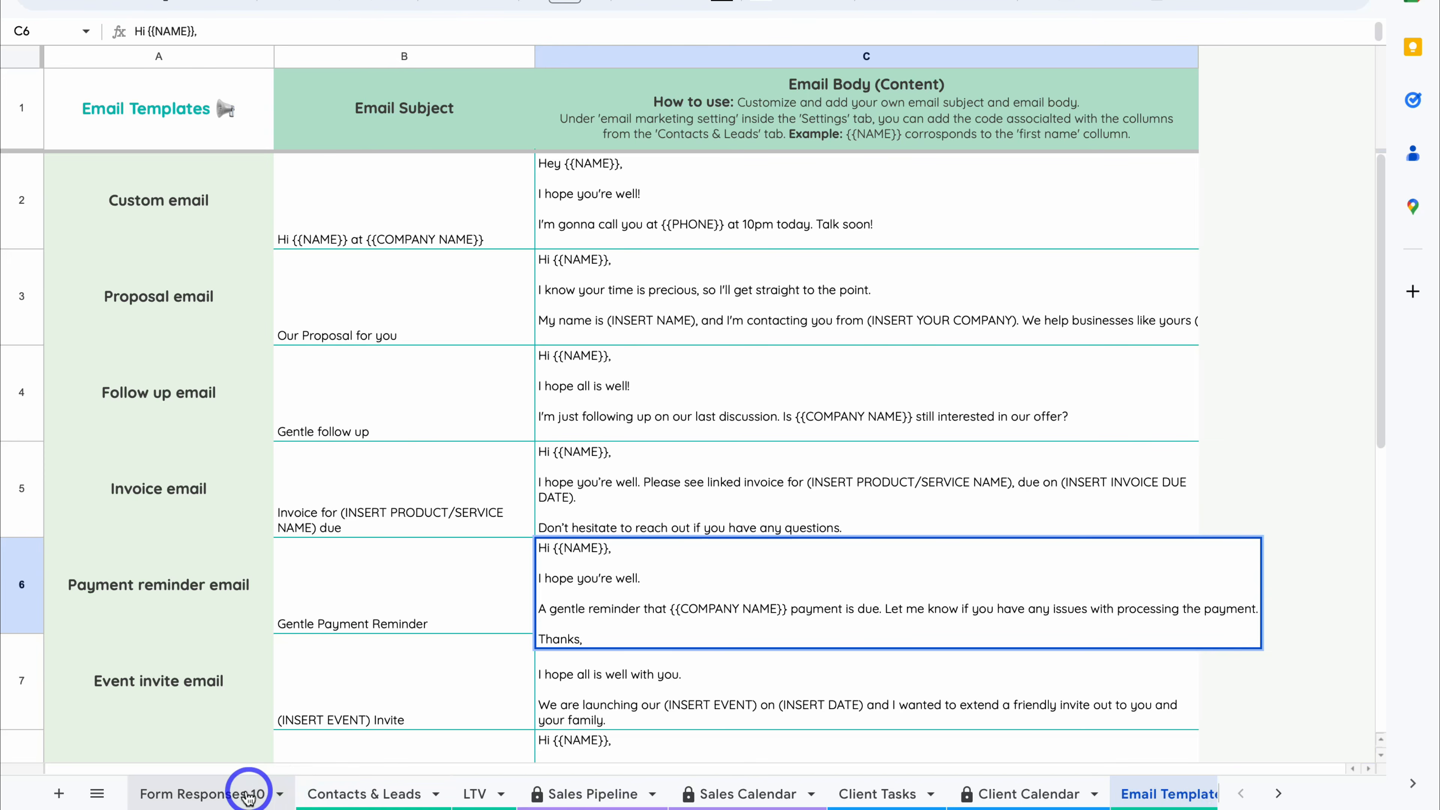
Step: Add a filter to the Contacts & Leads sheet and show only rows whose Invoice Sent value is Sent
{"action": "left_click", "coordinate": [383, 795]}
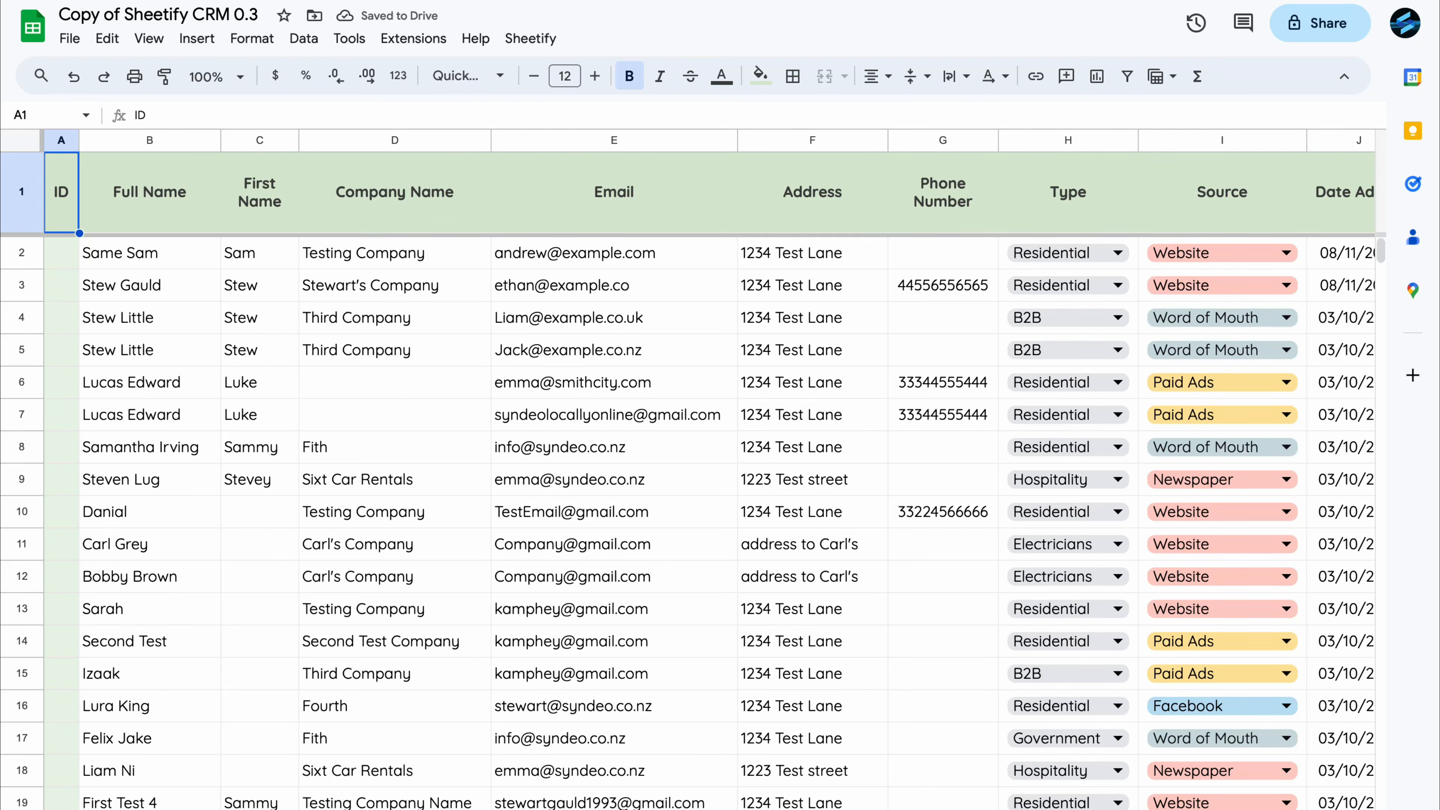
{"action": "scroll", "coordinate": [871, 393], "scroll_direction": "right", "scroll_amount": 10}
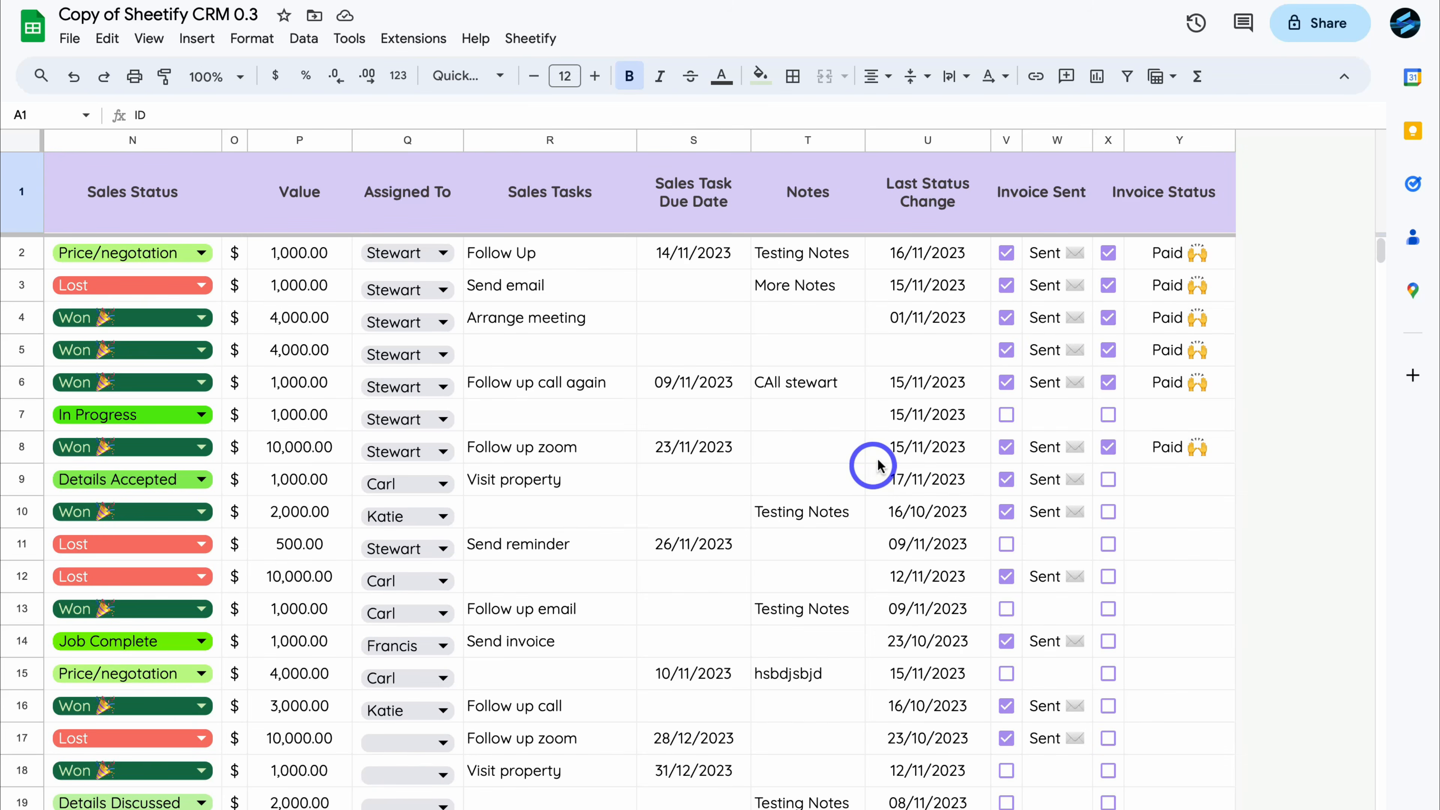
{"action": "left_click", "coordinate": [1127, 76]}
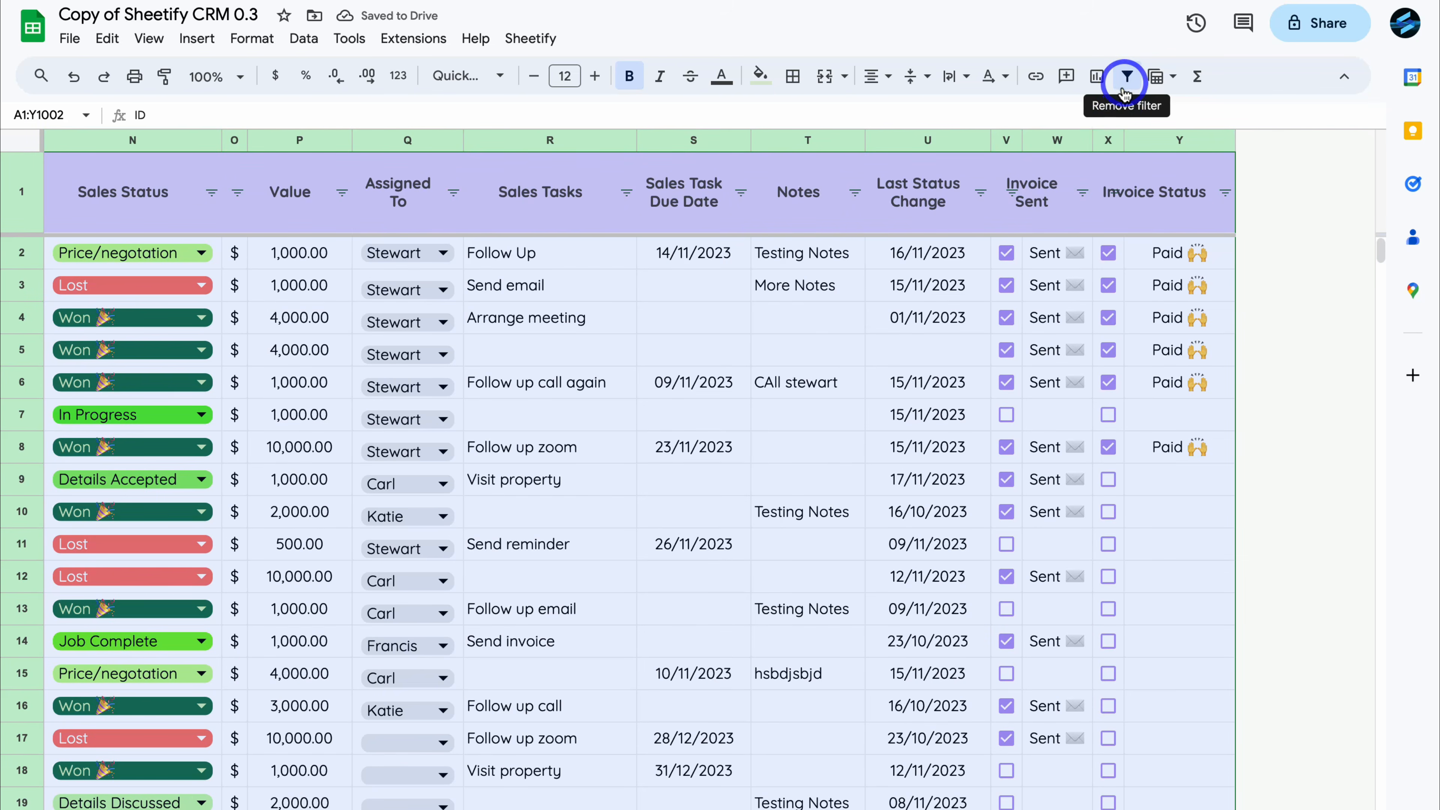
{"action": "left_click", "coordinate": [1081, 194]}
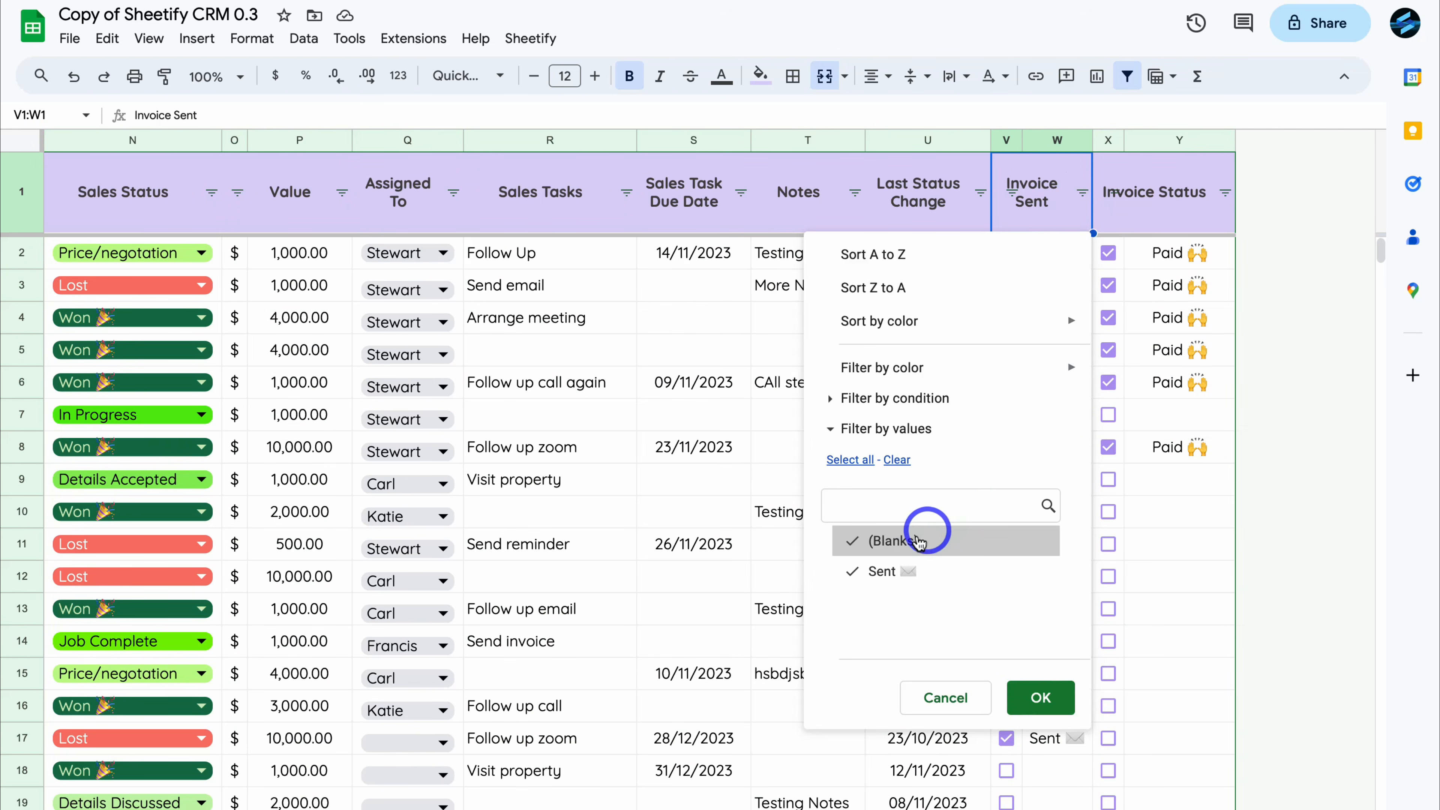
{"action": "left_click", "coordinate": [897, 546]}
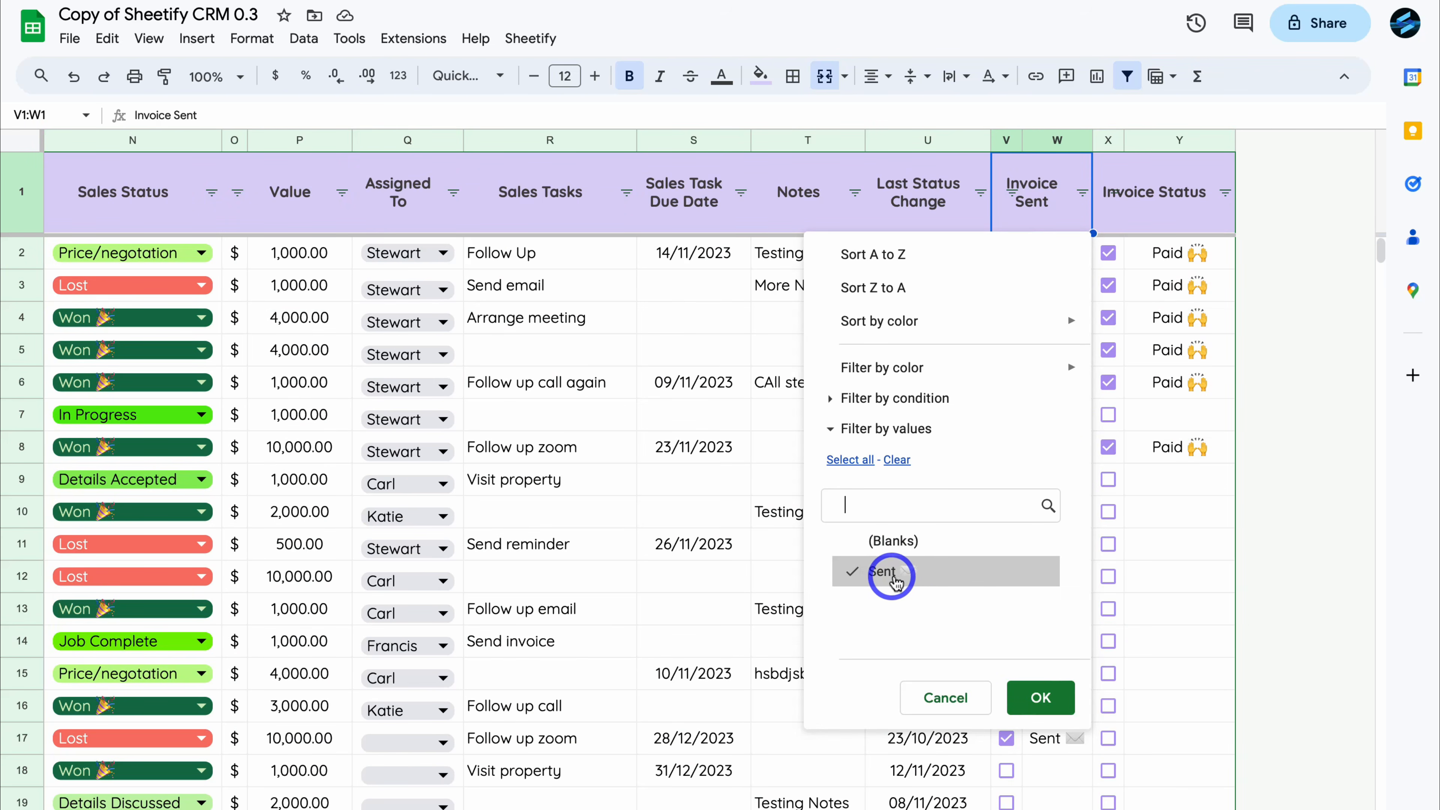
{"action": "left_click", "coordinate": [1043, 701]}
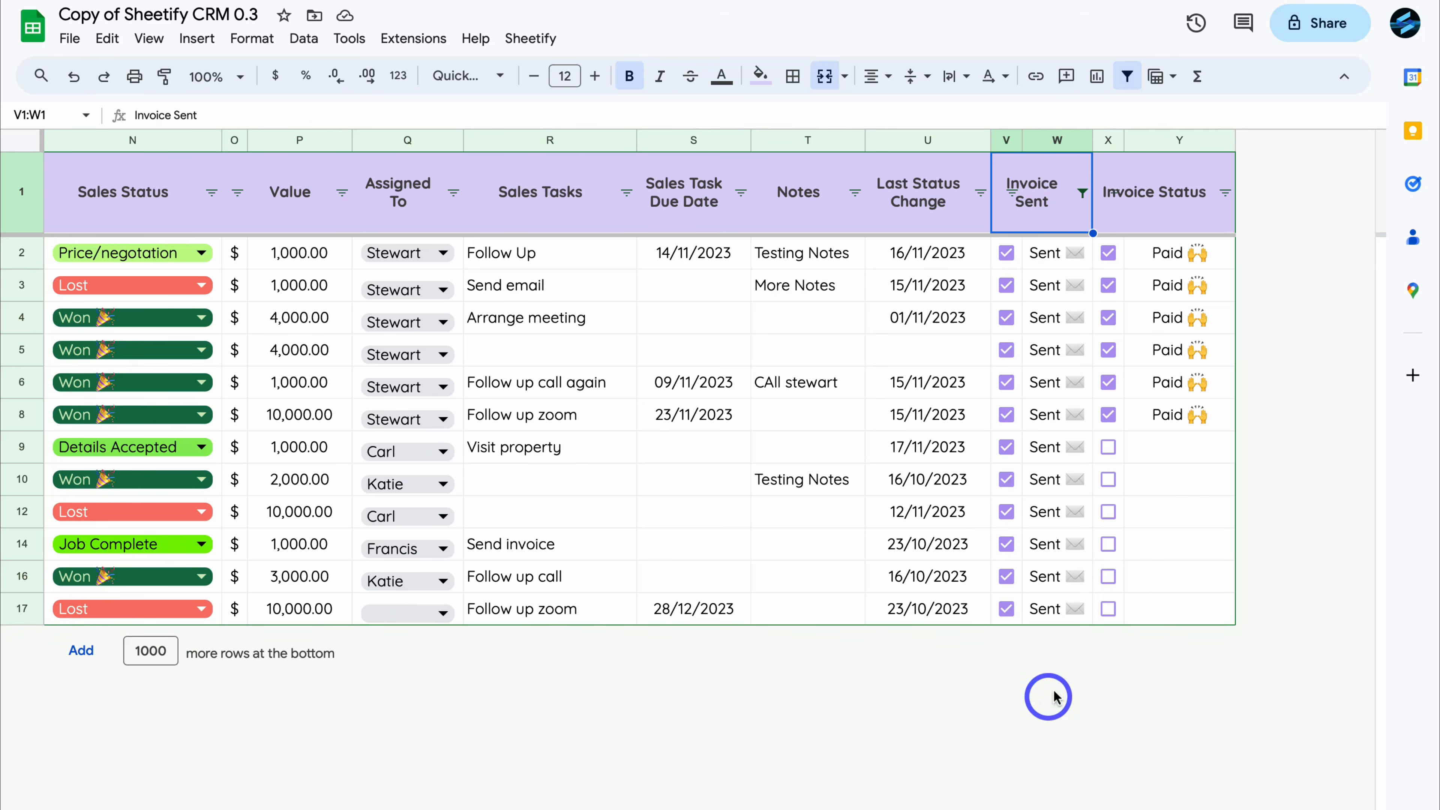
Step: Filter the Invoice Status column to exclude Paid, leaving only the blank entries
{"action": "left_click", "coordinate": [1225, 193]}
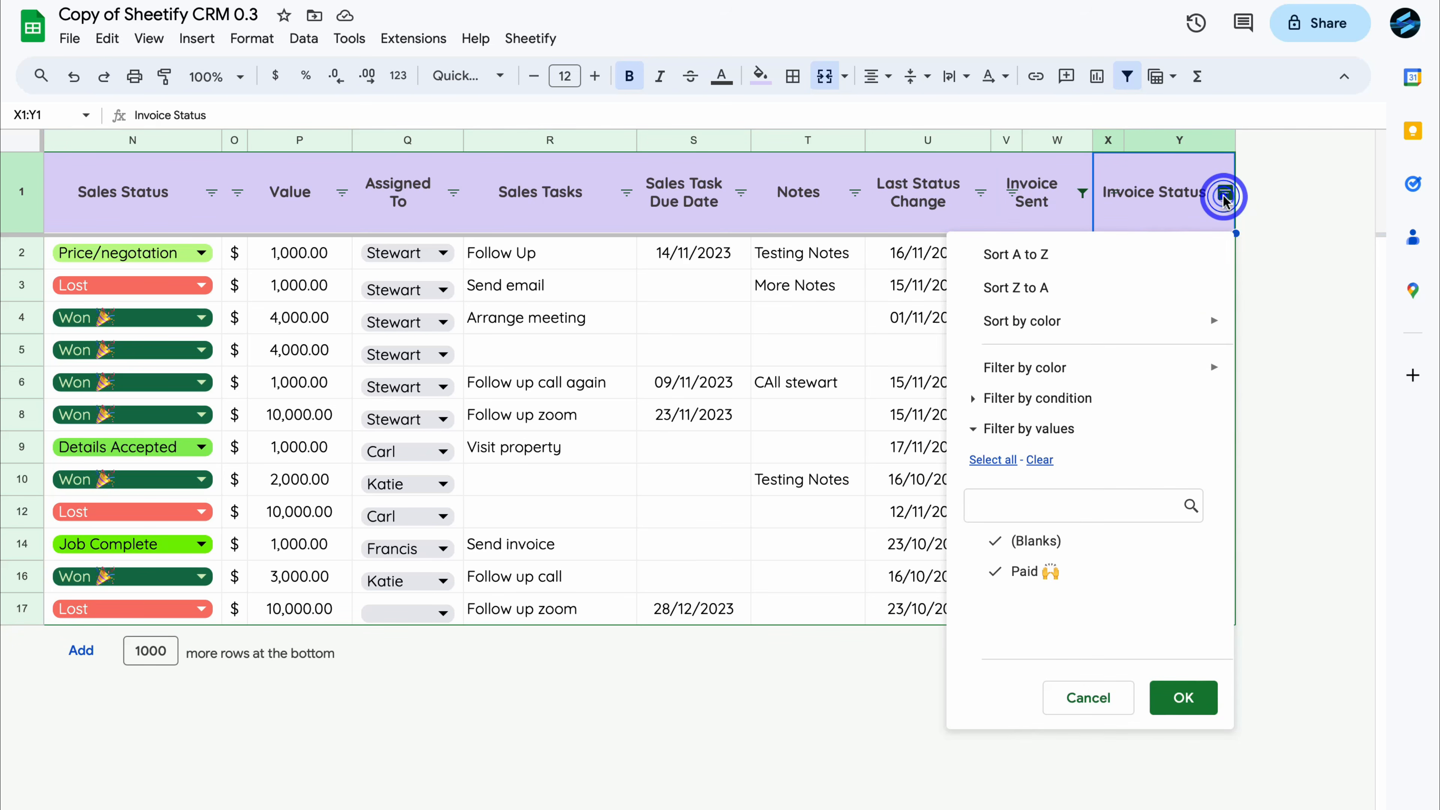
{"action": "left_click", "coordinate": [1017, 574]}
{"action": "left_click", "coordinate": [1013, 574]}
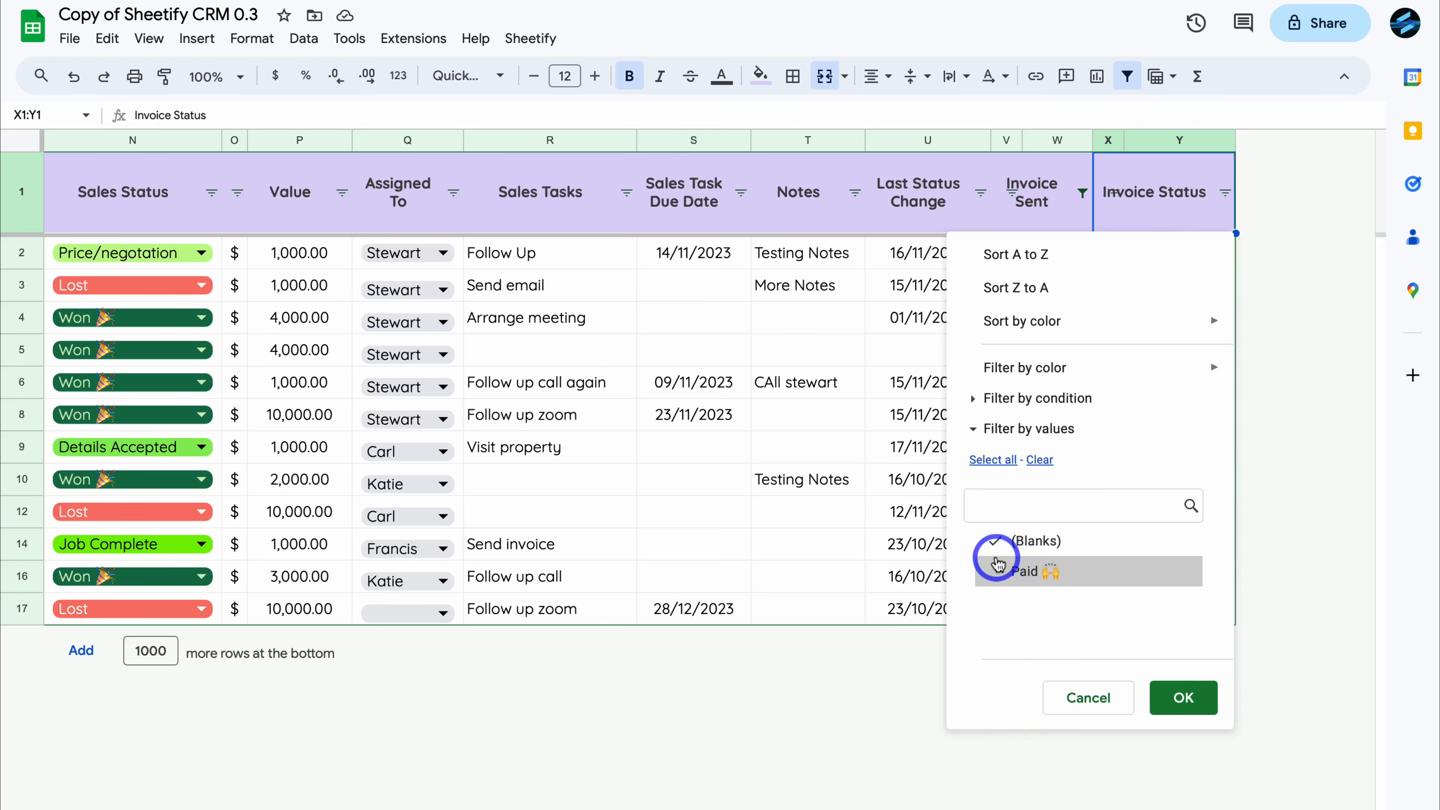
{"action": "left_click", "coordinate": [1186, 698]}
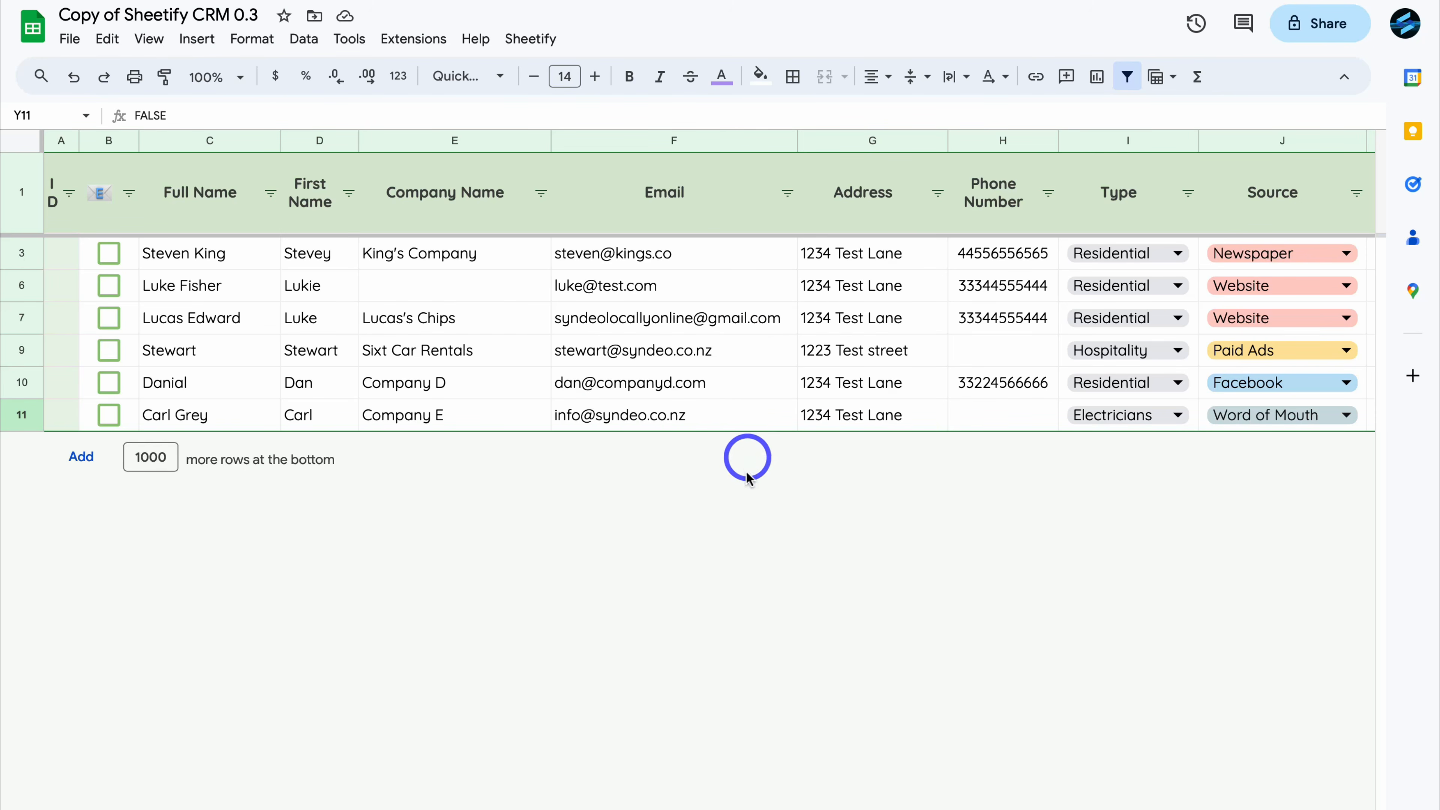
{"action": "left_click", "coordinate": [666, 419]}
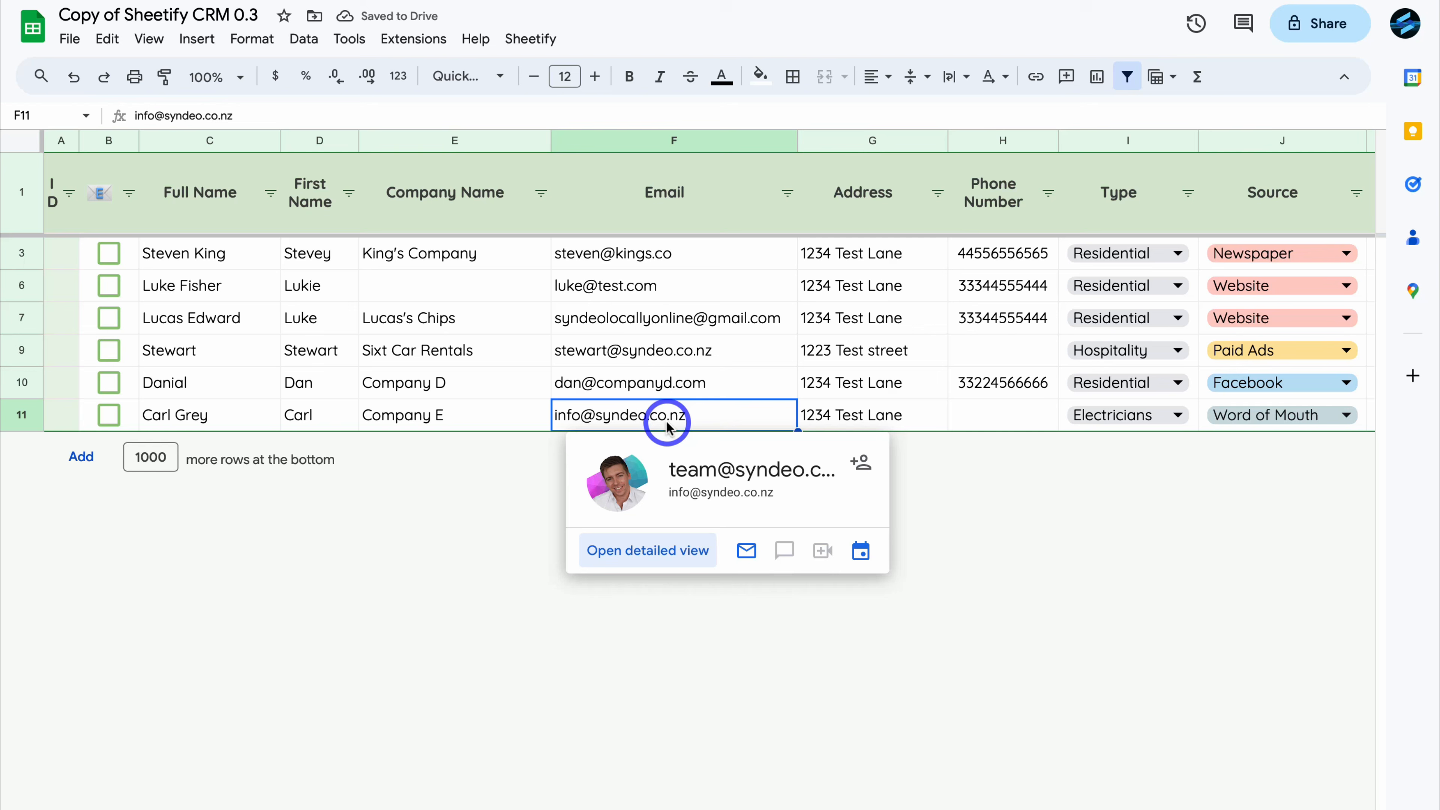
{"action": "left_click", "coordinate": [109, 254]}
{"action": "left_click", "coordinate": [109, 285]}
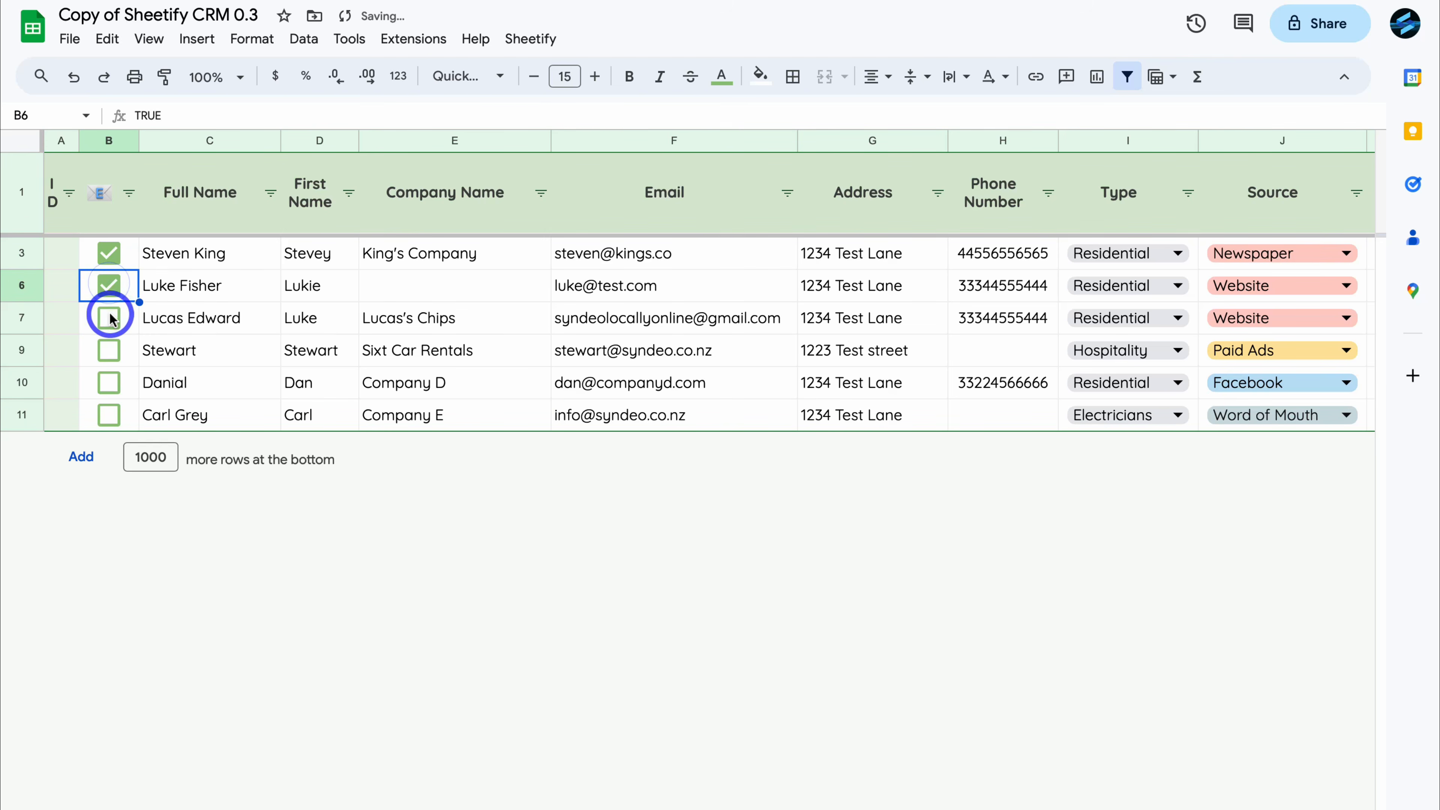
{"action": "left_click", "coordinate": [108, 317]}
{"action": "left_click", "coordinate": [108, 350]}
{"action": "left_click", "coordinate": [109, 350]}
{"action": "left_click", "coordinate": [109, 321]}
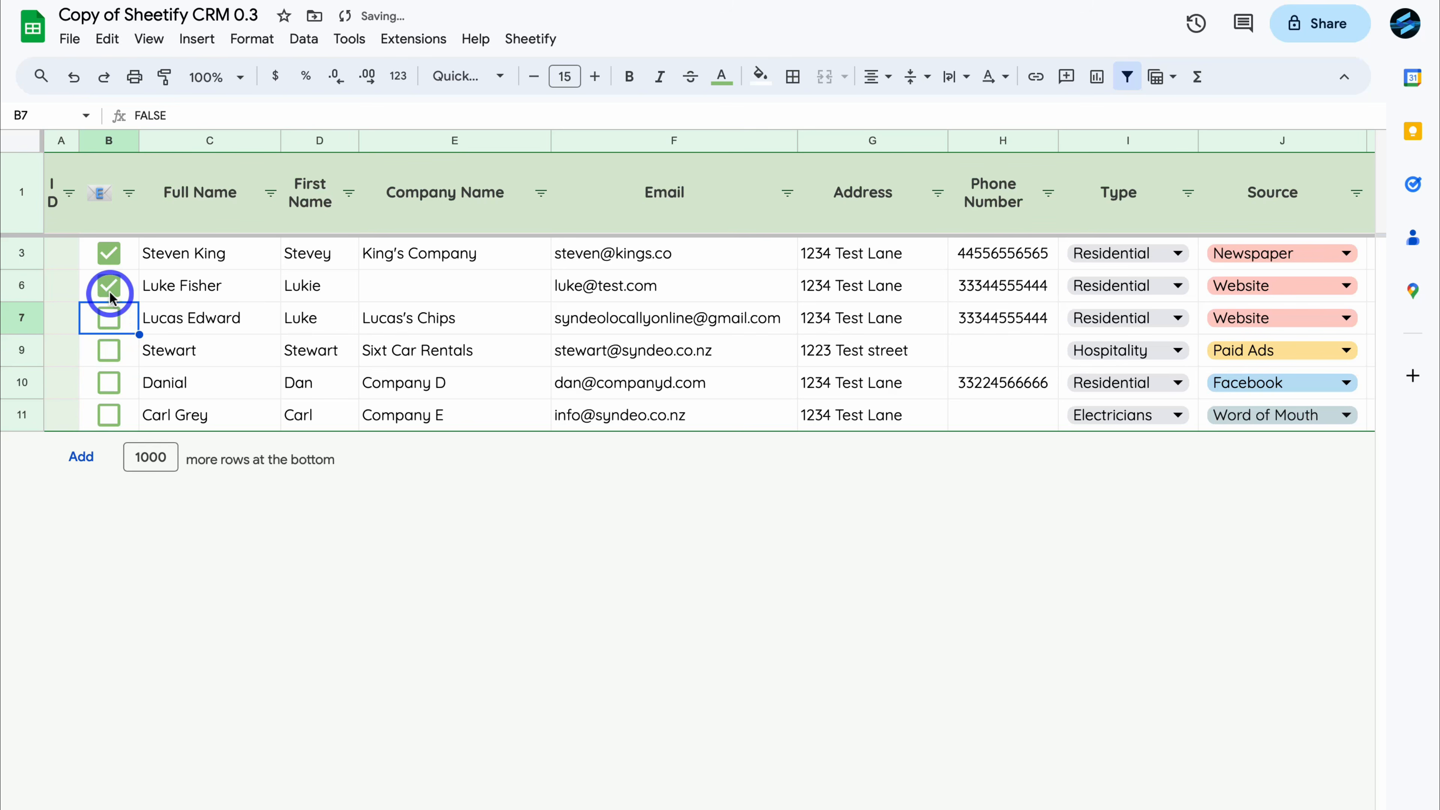
{"action": "left_click", "coordinate": [109, 291]}
{"action": "left_click", "coordinate": [108, 255]}
Step: Tick the email checkboxes of all filtered contacts in rows 3 to 11 and look through Sheetify's Email Marketing send options
{"action": "left_click_drag", "start_coordinate": [108, 256], "coordinate": [114, 428]}
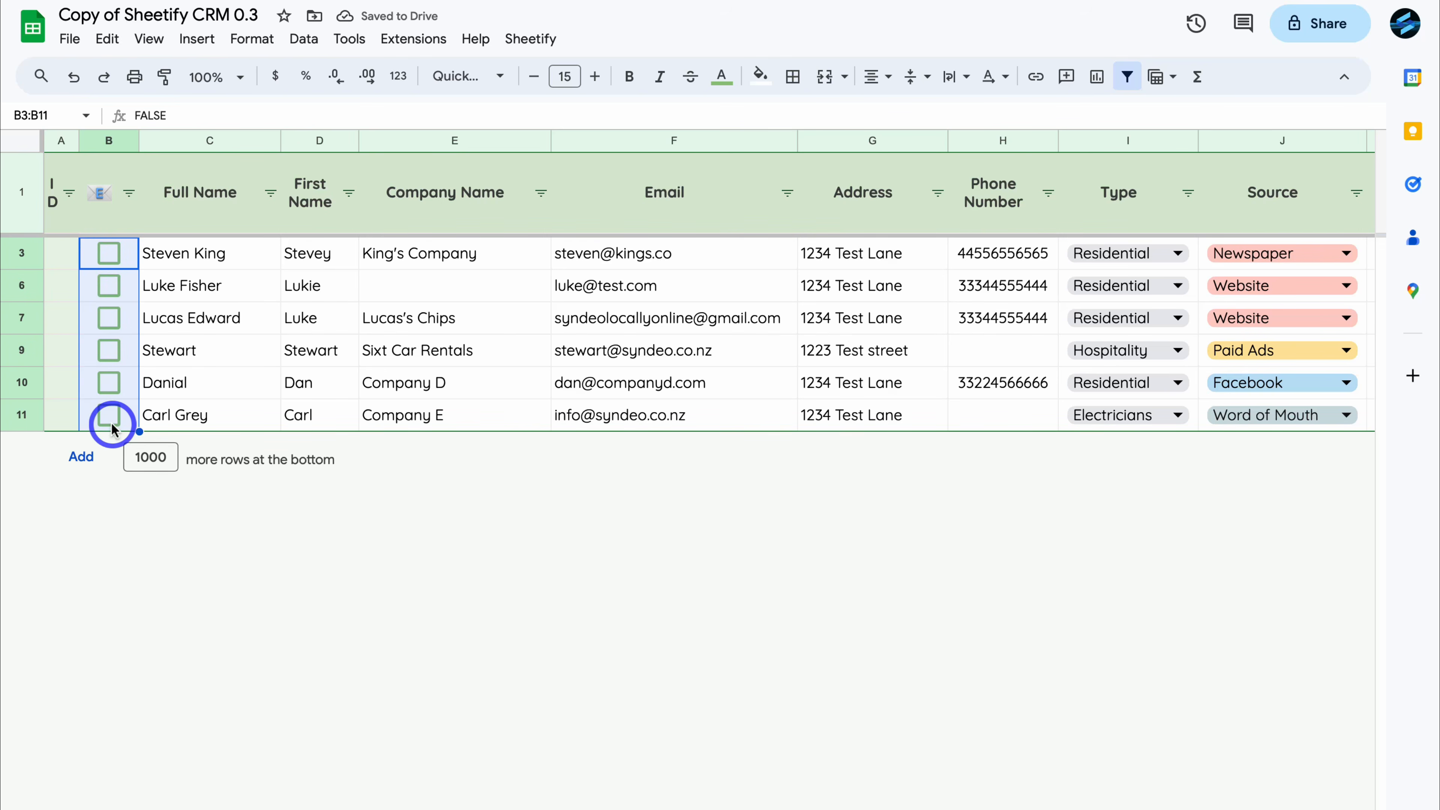
{"action": "left_click", "coordinate": [111, 424]}
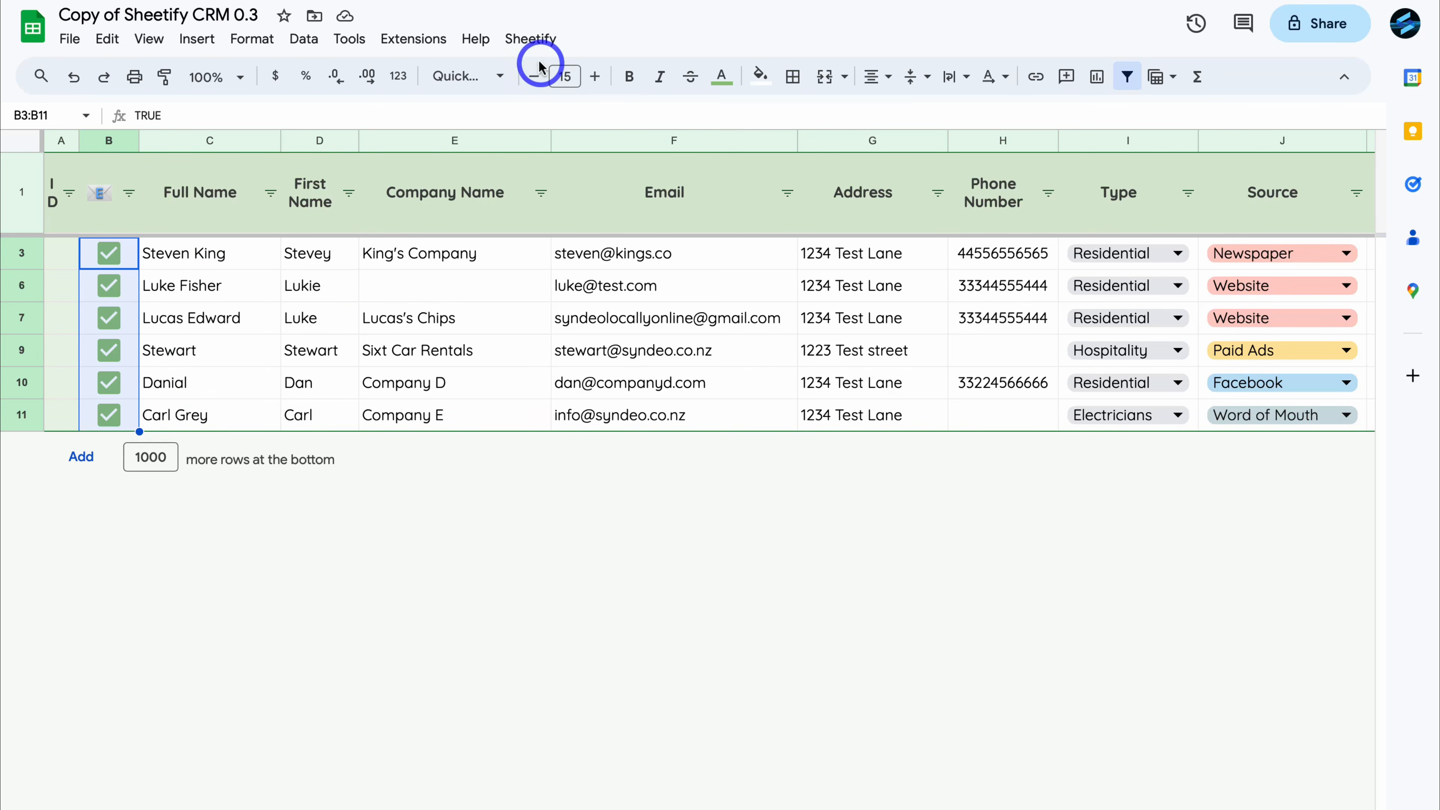
{"action": "left_click", "coordinate": [537, 41]}
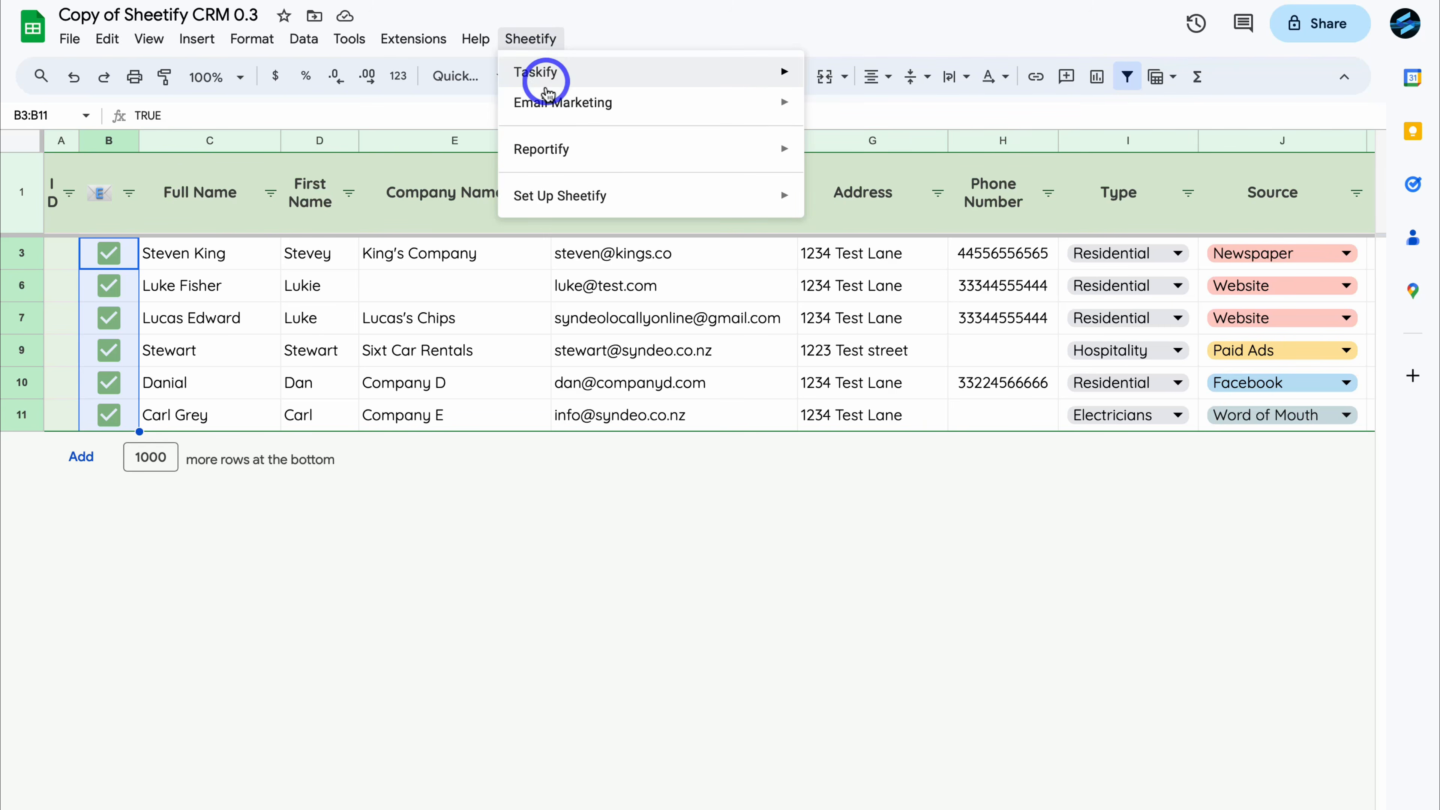
{"action": "mouse_move", "coordinate": [550, 104]}
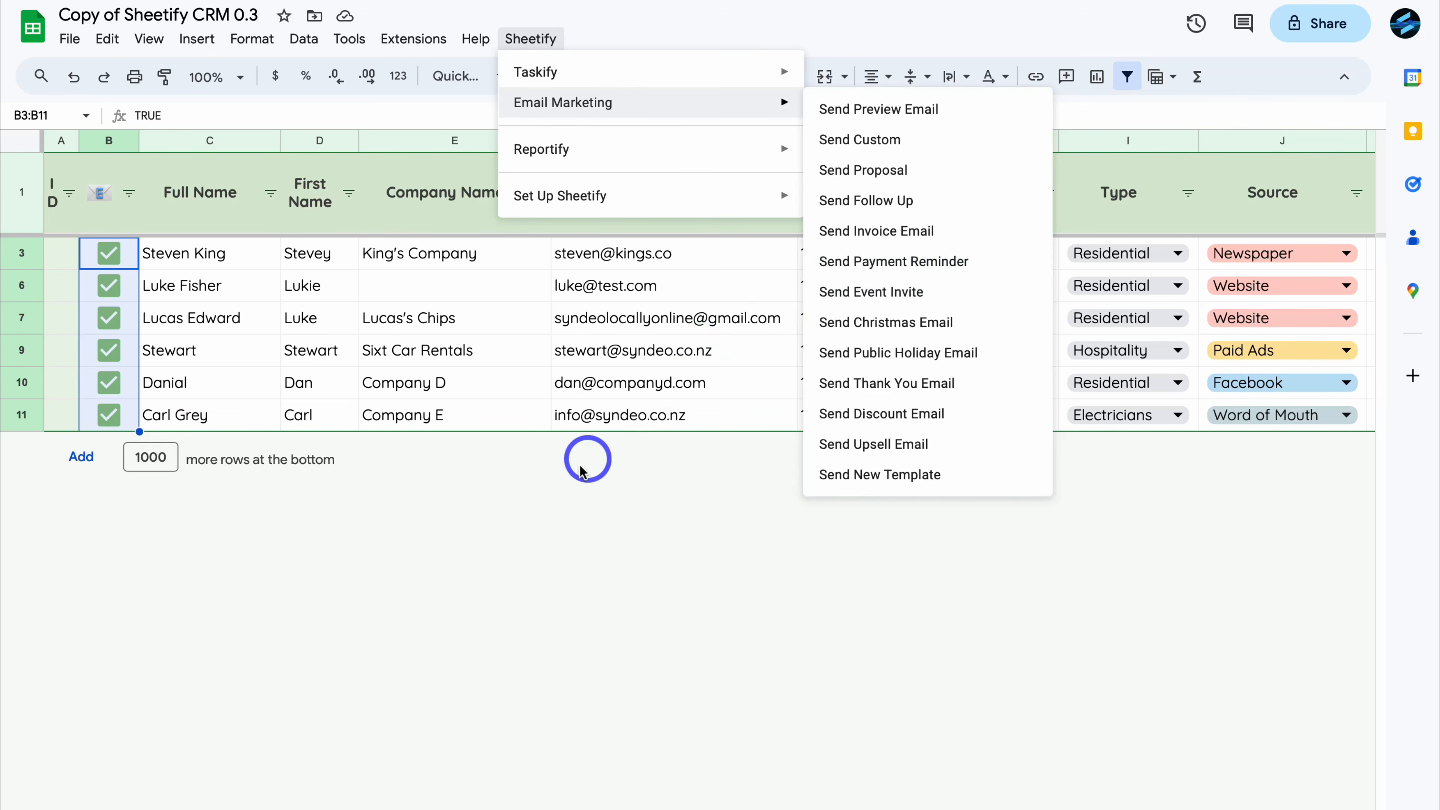
{"action": "left_click", "coordinate": [558, 485]}
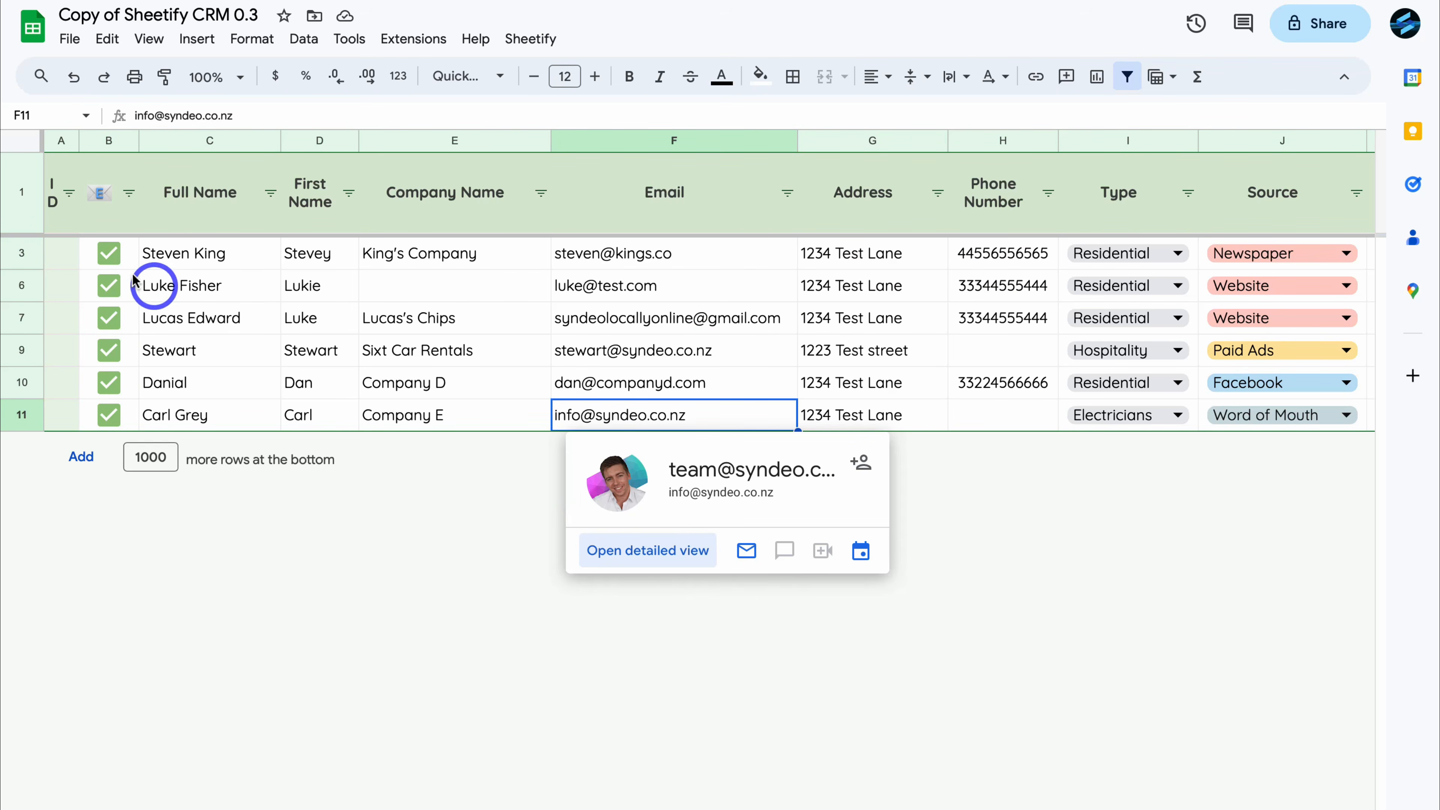
Step: Untick the email checkboxes of all filtered contacts in rows 3 to 11
{"action": "left_click", "coordinate": [107, 252]}
{"action": "left_click", "coordinate": [107, 381], "text": "shift"}
{"action": "left_click", "coordinate": [106, 417], "text": "shift"}
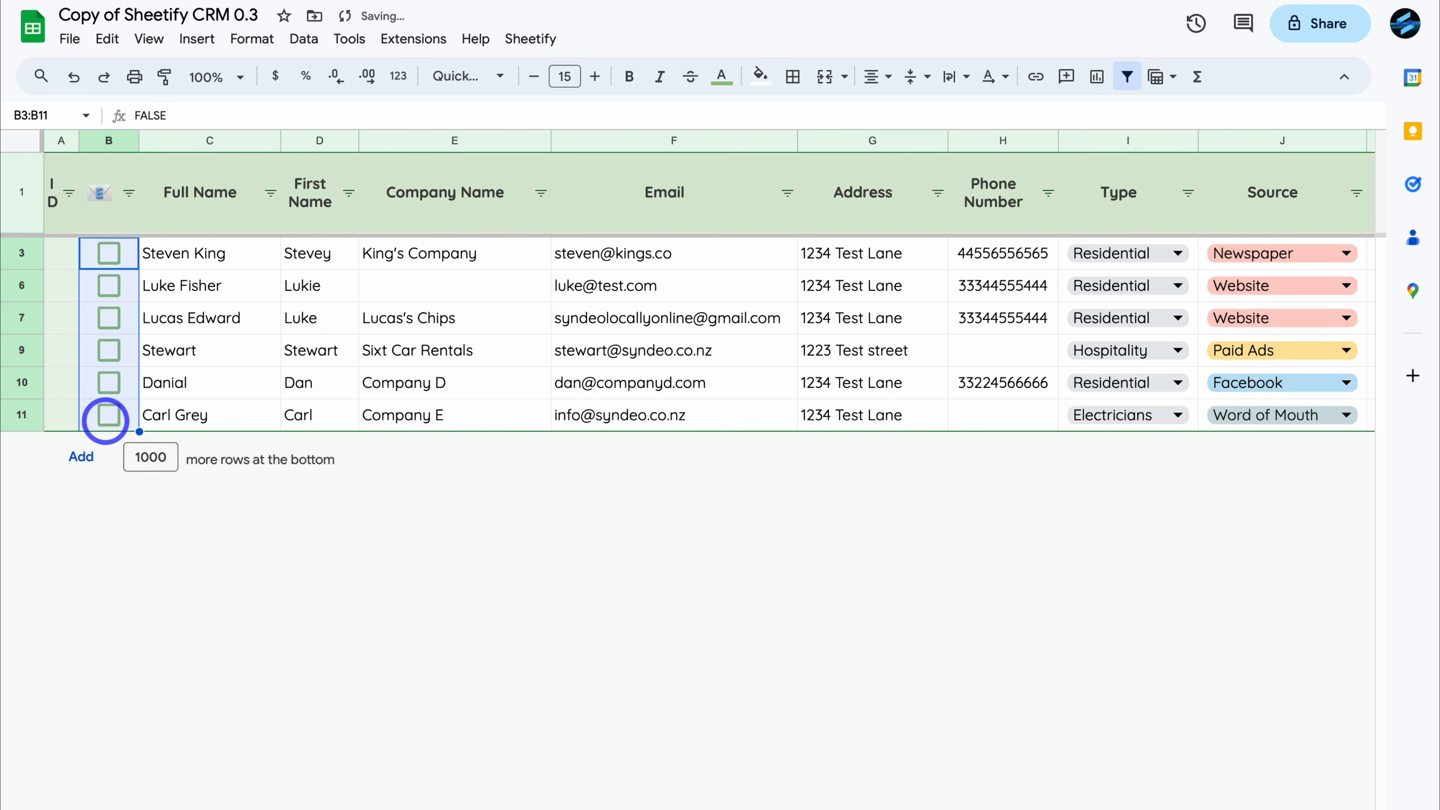
Step: Tick the email checkboxes of only the contacts in rows 11, 9 and 7
{"action": "left_click", "coordinate": [110, 418]}
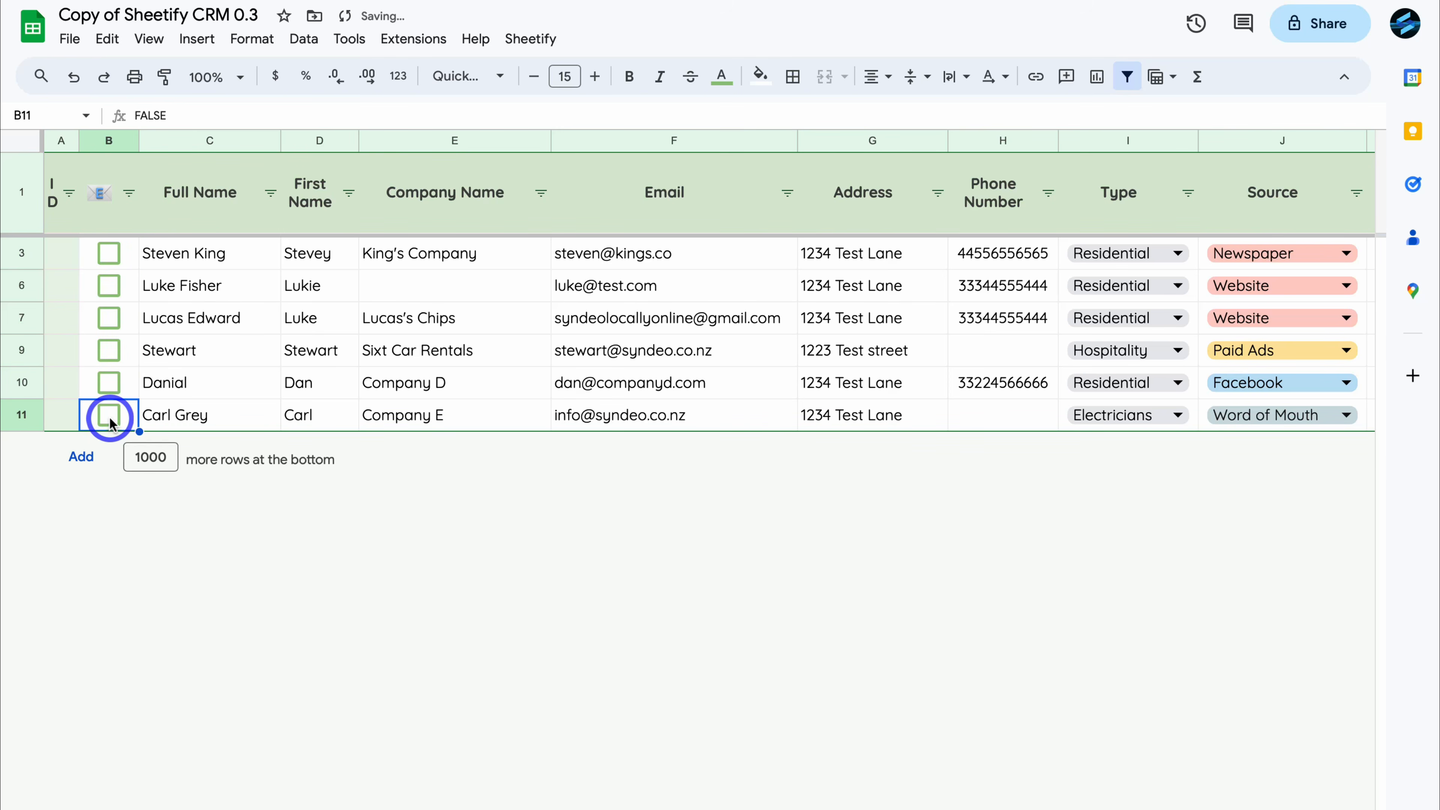
{"action": "left_click", "coordinate": [109, 417]}
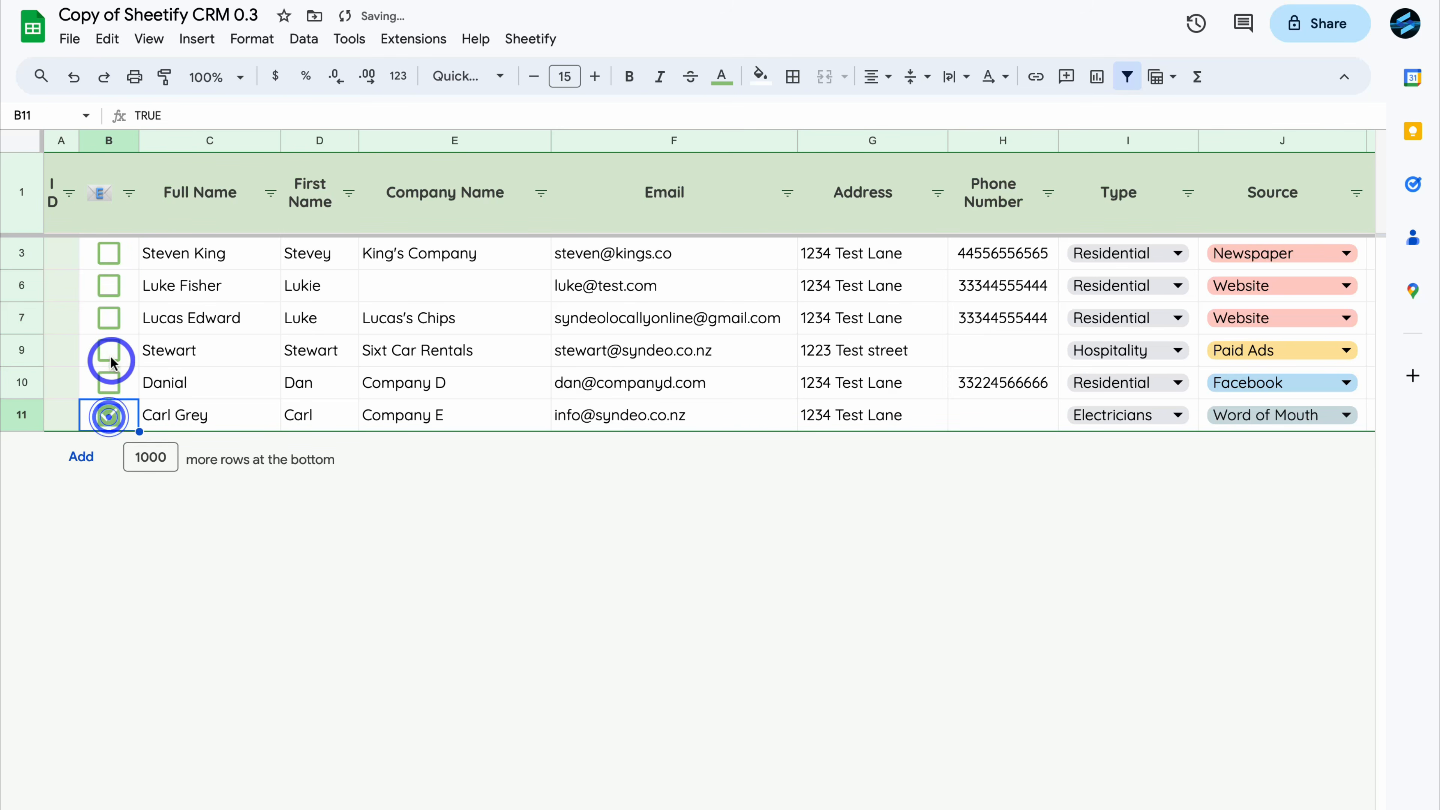
{"action": "left_click", "coordinate": [109, 350]}
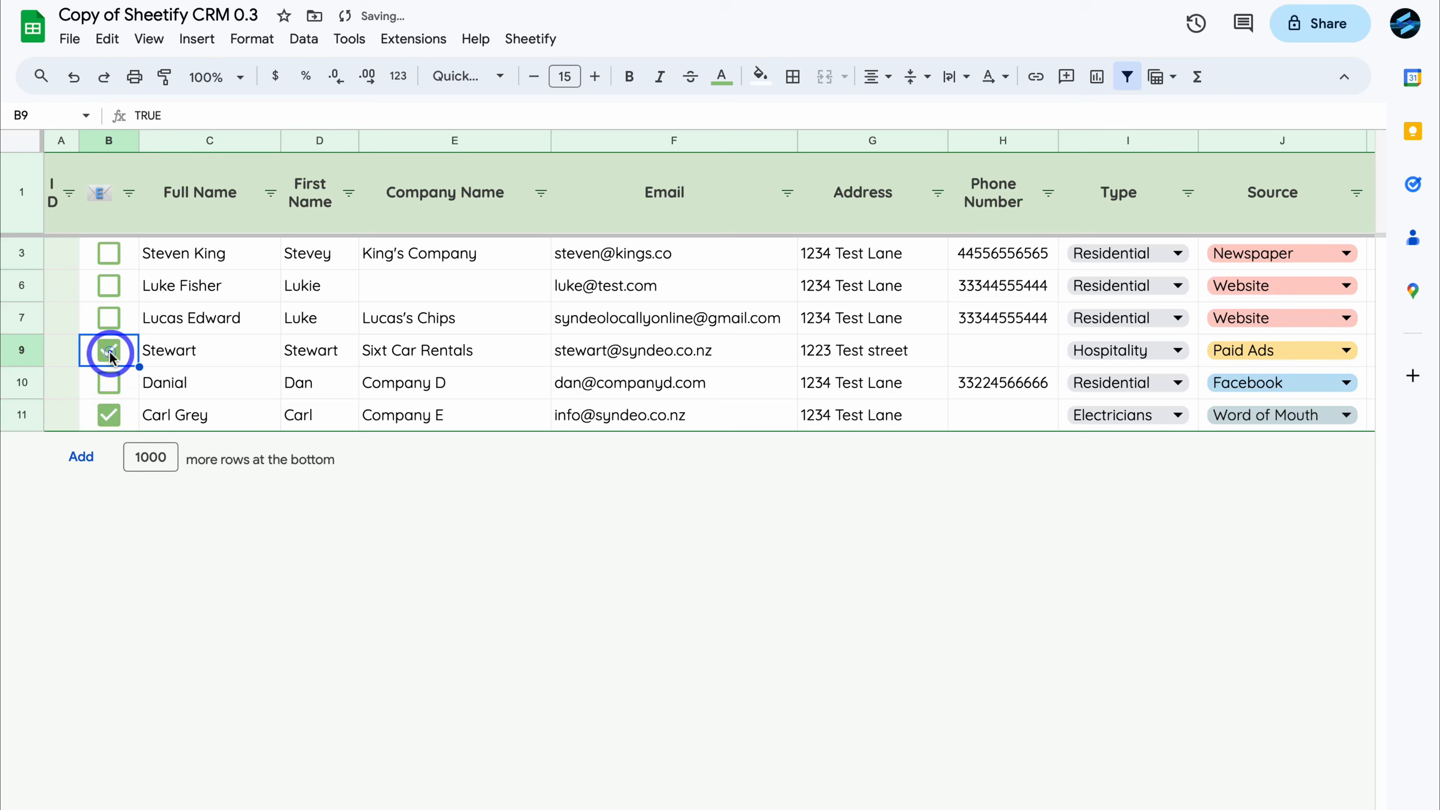
{"action": "left_click", "coordinate": [110, 320]}
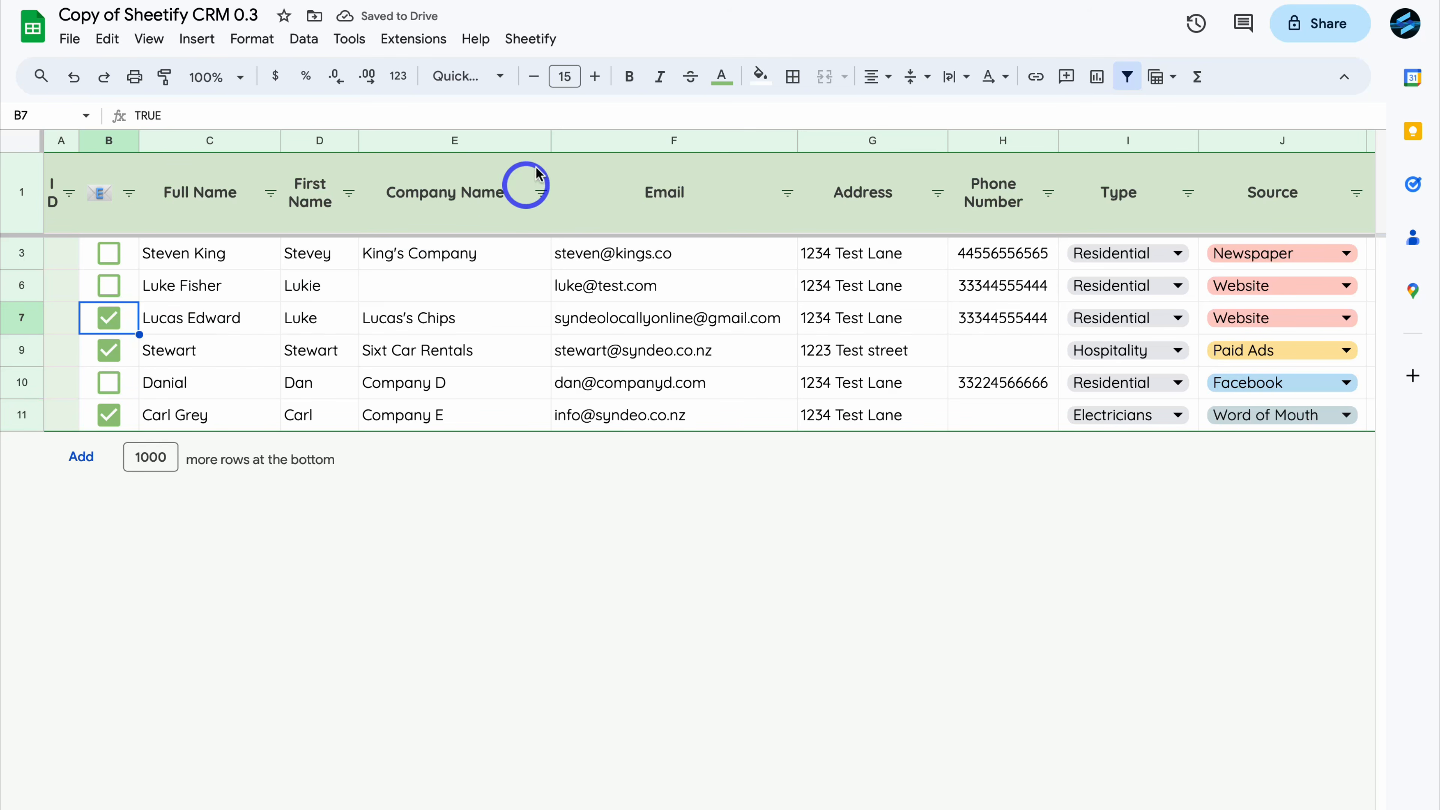
Step: Send Sheetify's Payment Reminder email to the ticked contacts and confirm the sending
{"action": "left_click", "coordinate": [535, 39]}
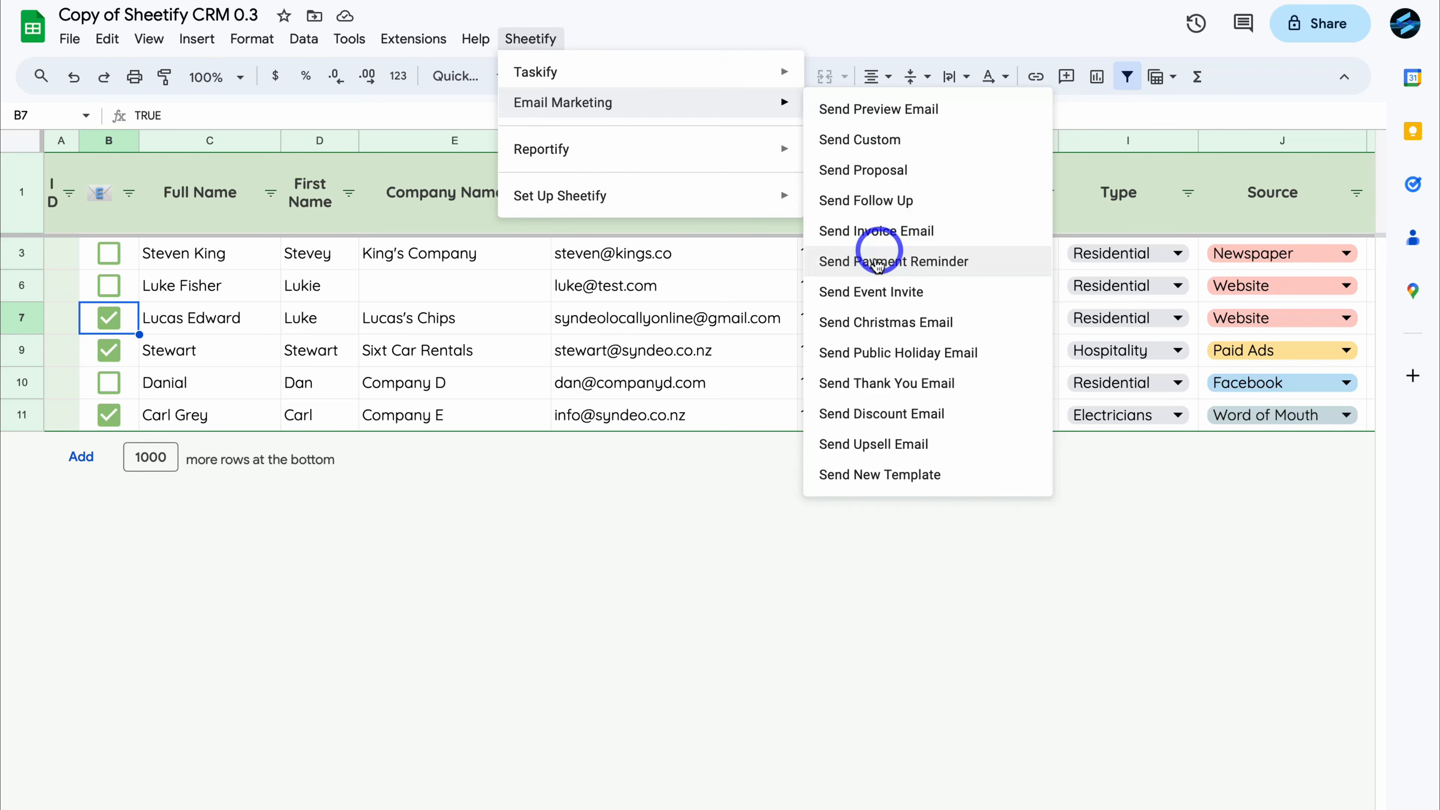
{"action": "left_click", "coordinate": [996, 265]}
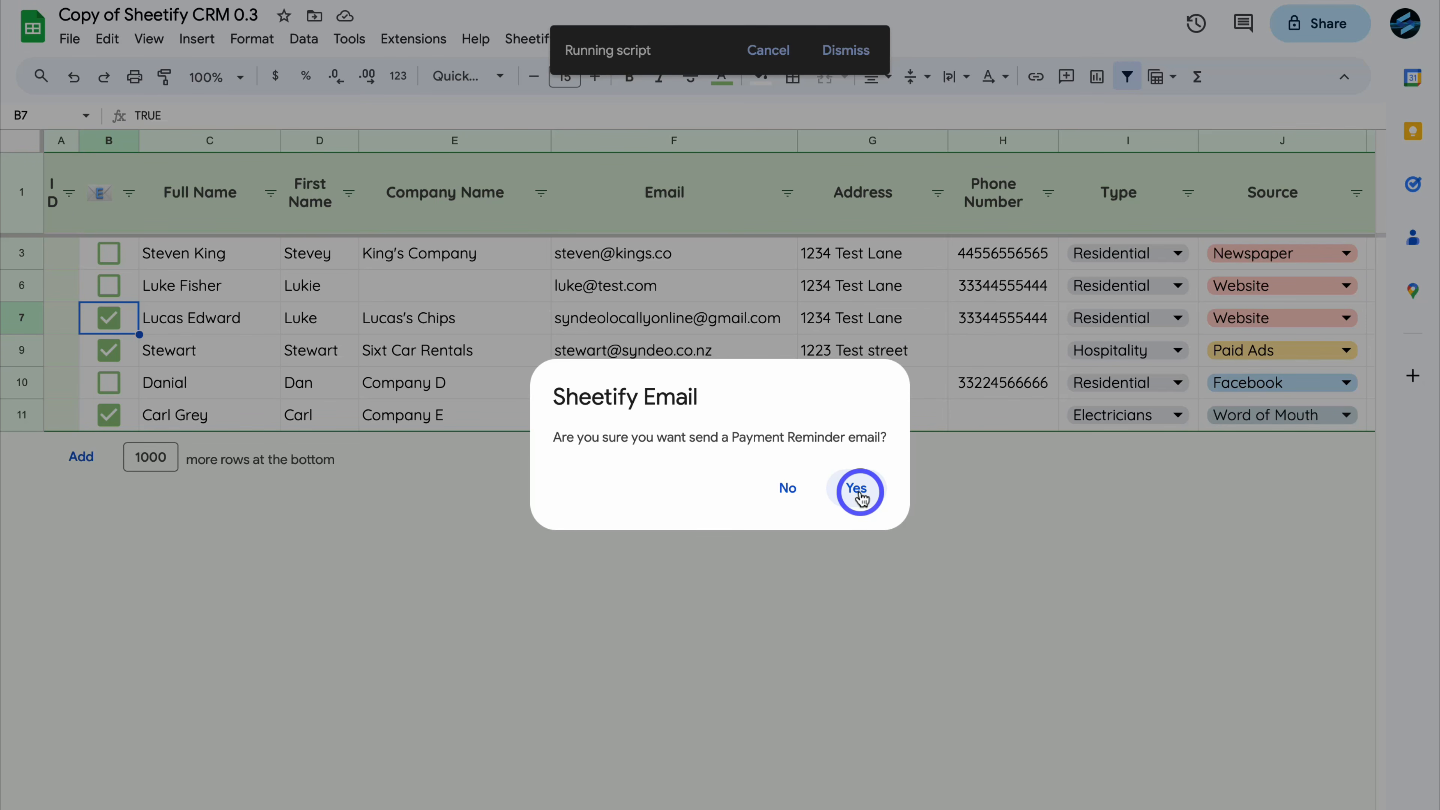
{"action": "left_click", "coordinate": [857, 490]}
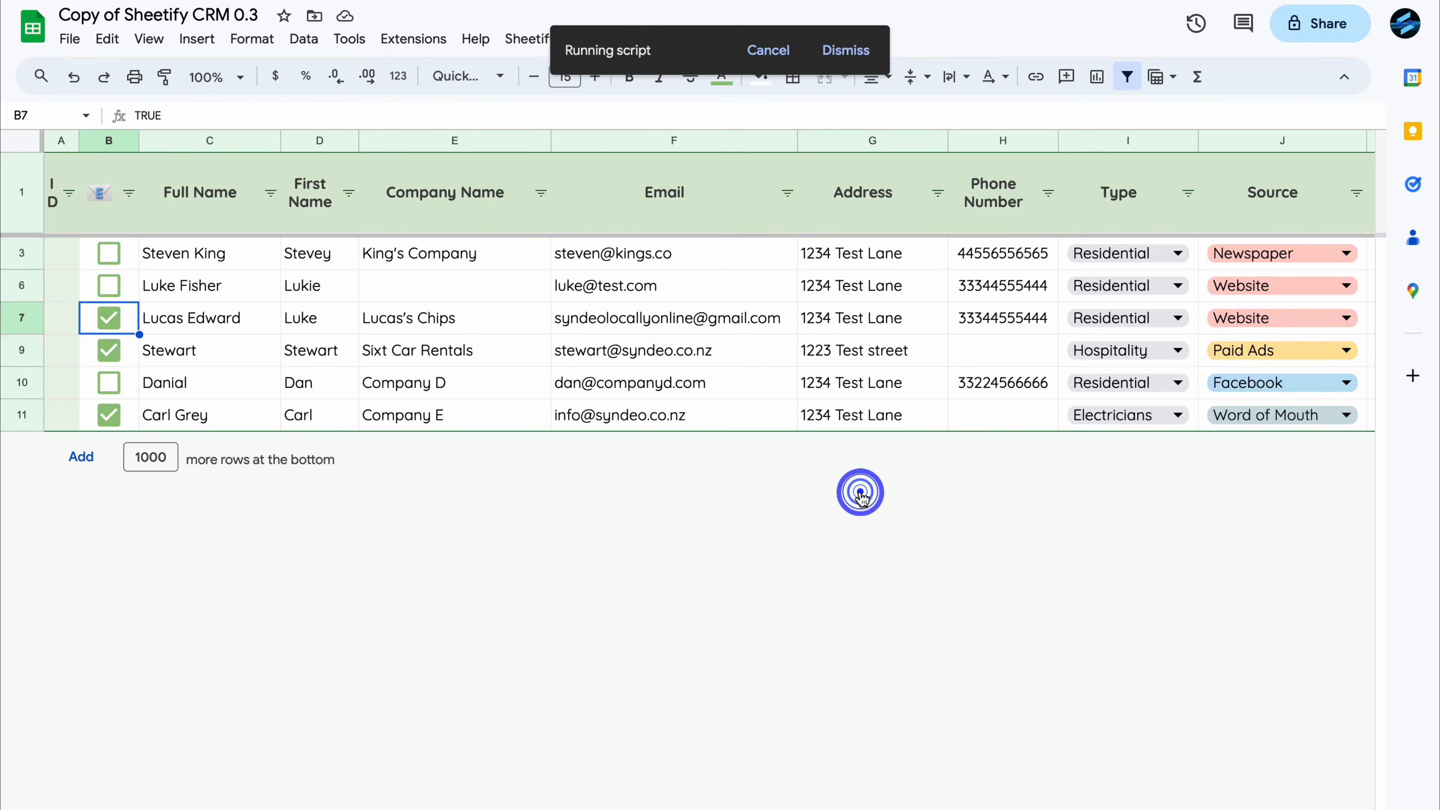